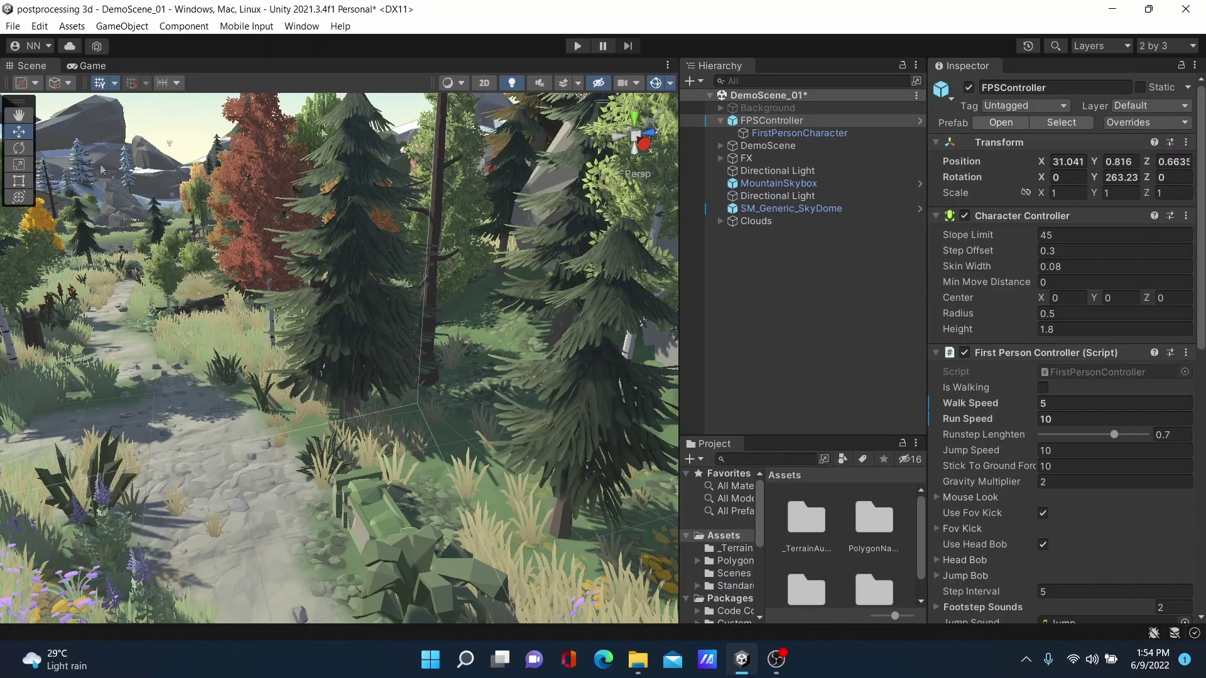
- Find the Post Processing package in the Unity Registry by searching for "post" and install it
right_drag(186, 357, 58, 332)
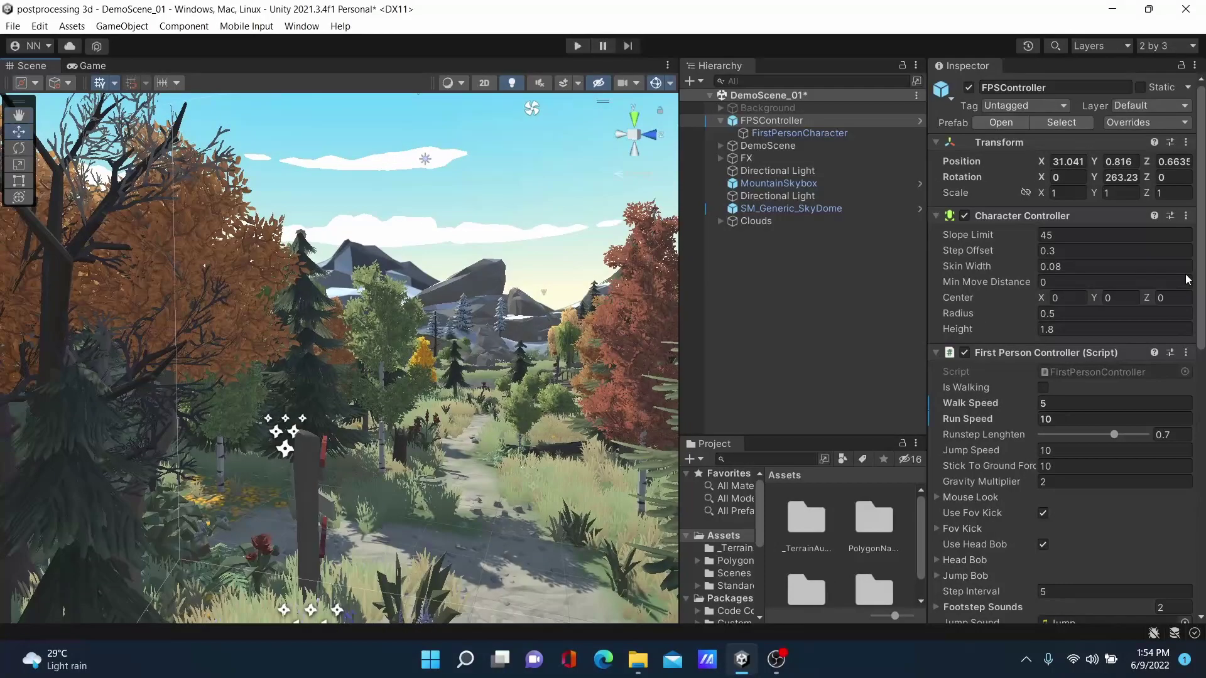
click(300, 27)
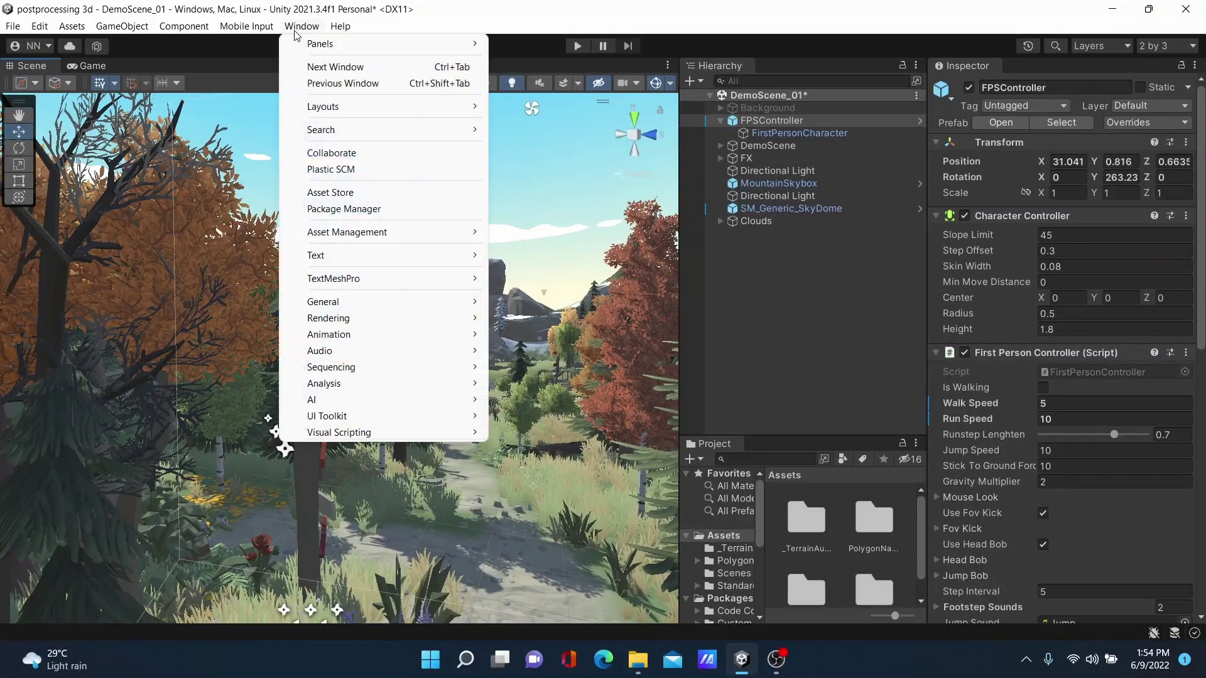
click(343, 209)
click(351, 111)
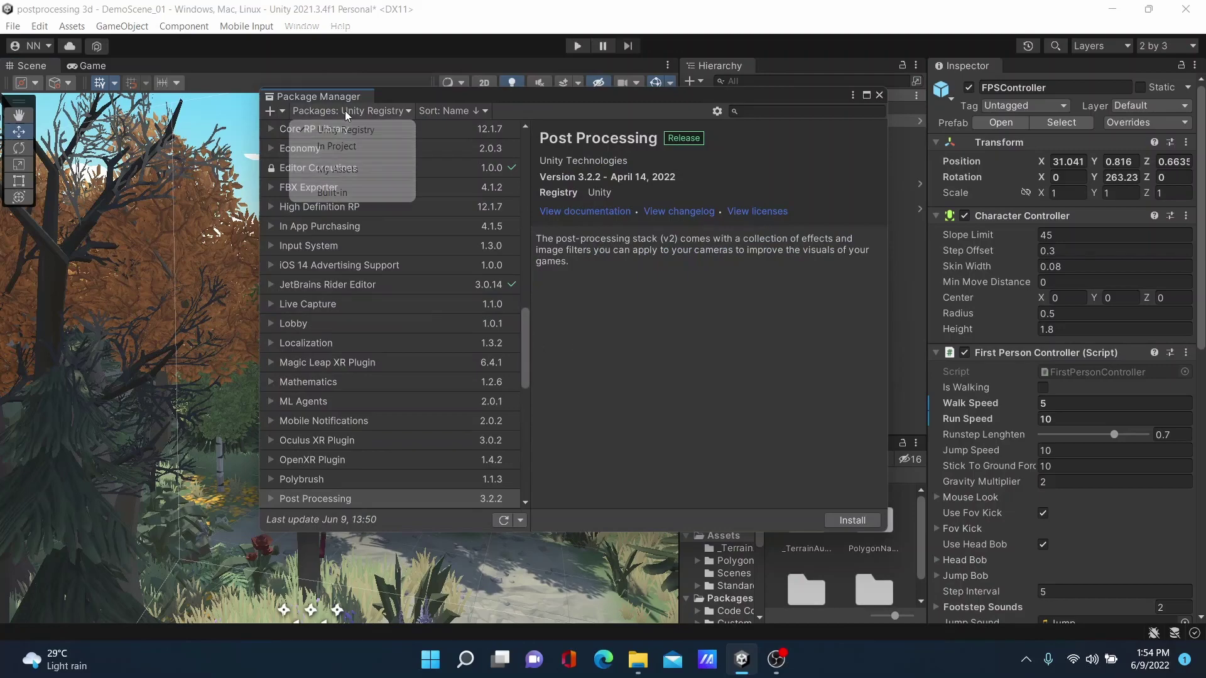
click(361, 137)
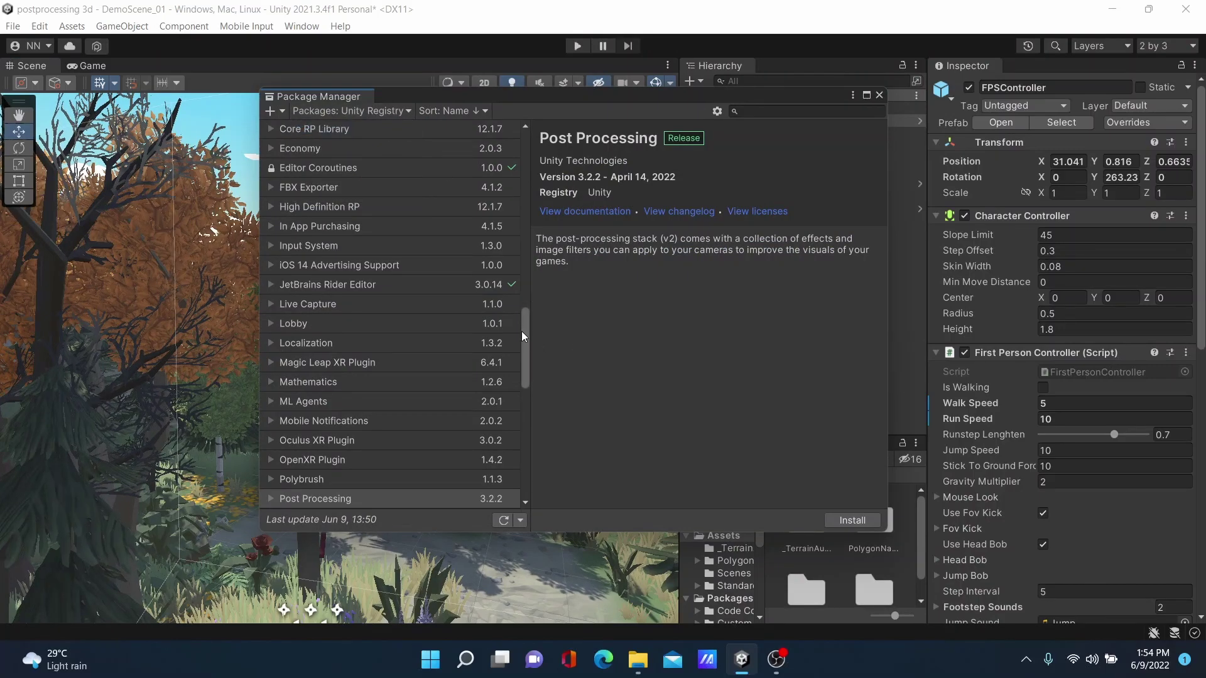
drag(526, 336, 532, 371)
click(746, 112)
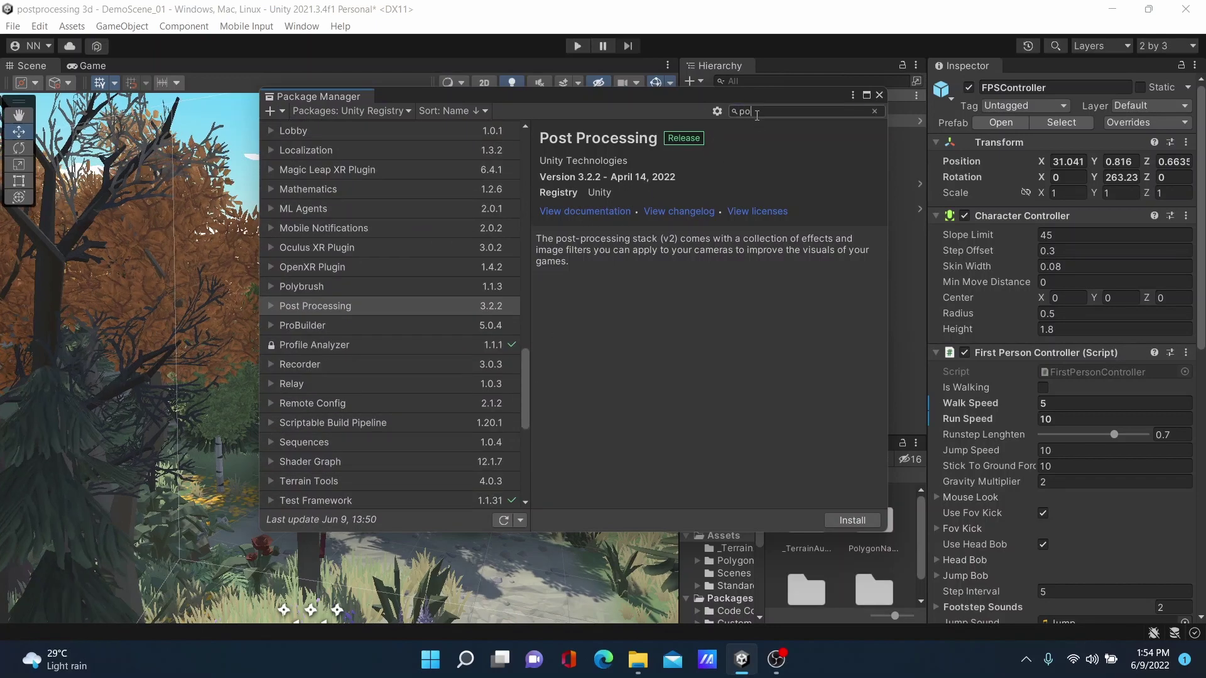
text(post)
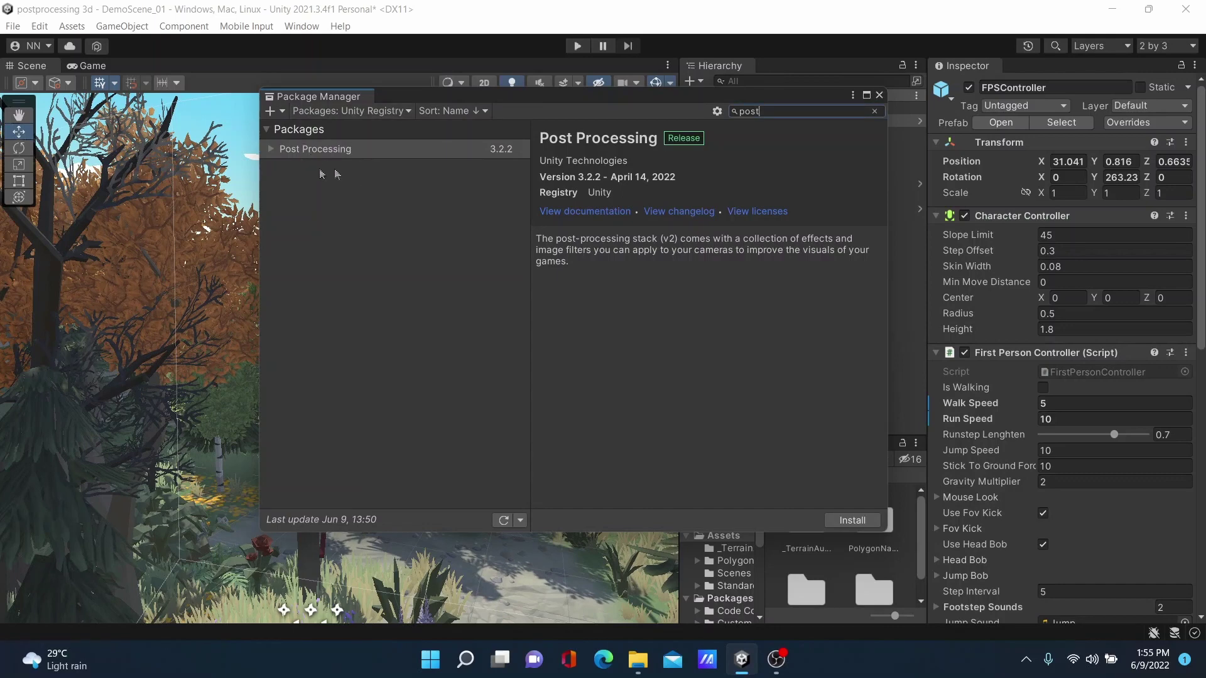
click(852, 521)
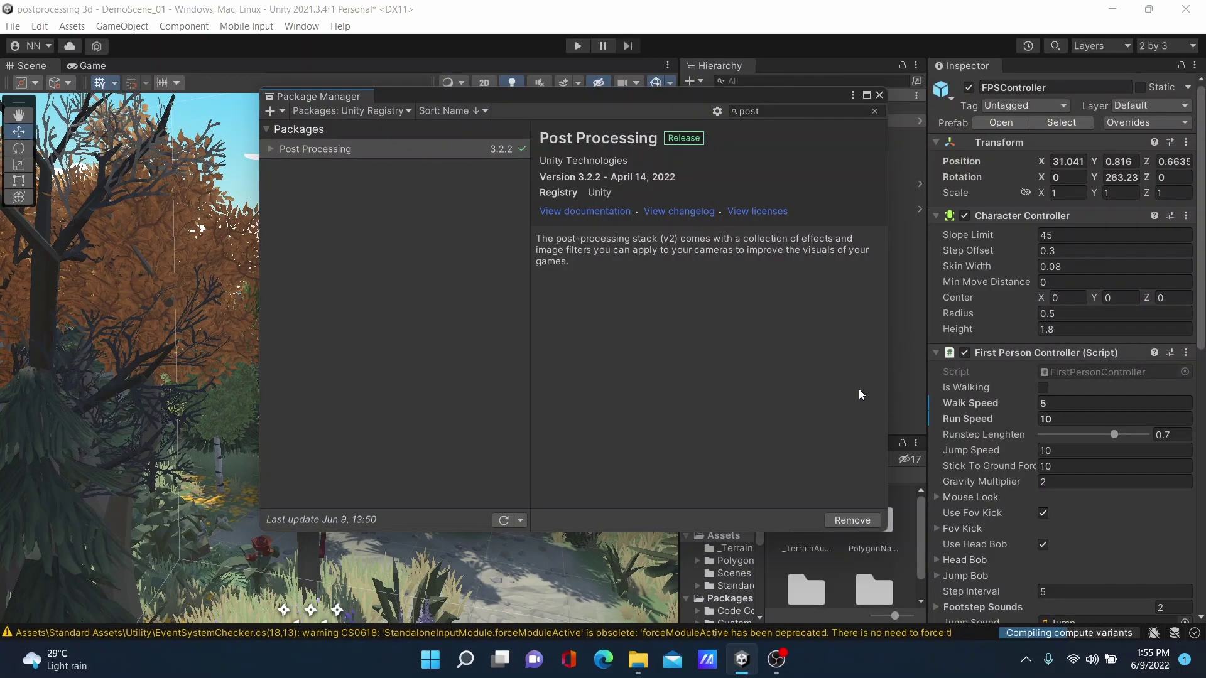
click(879, 95)
- Widen the Hierarchy area and clear the warning from the Console
drag(681, 268, 631, 268)
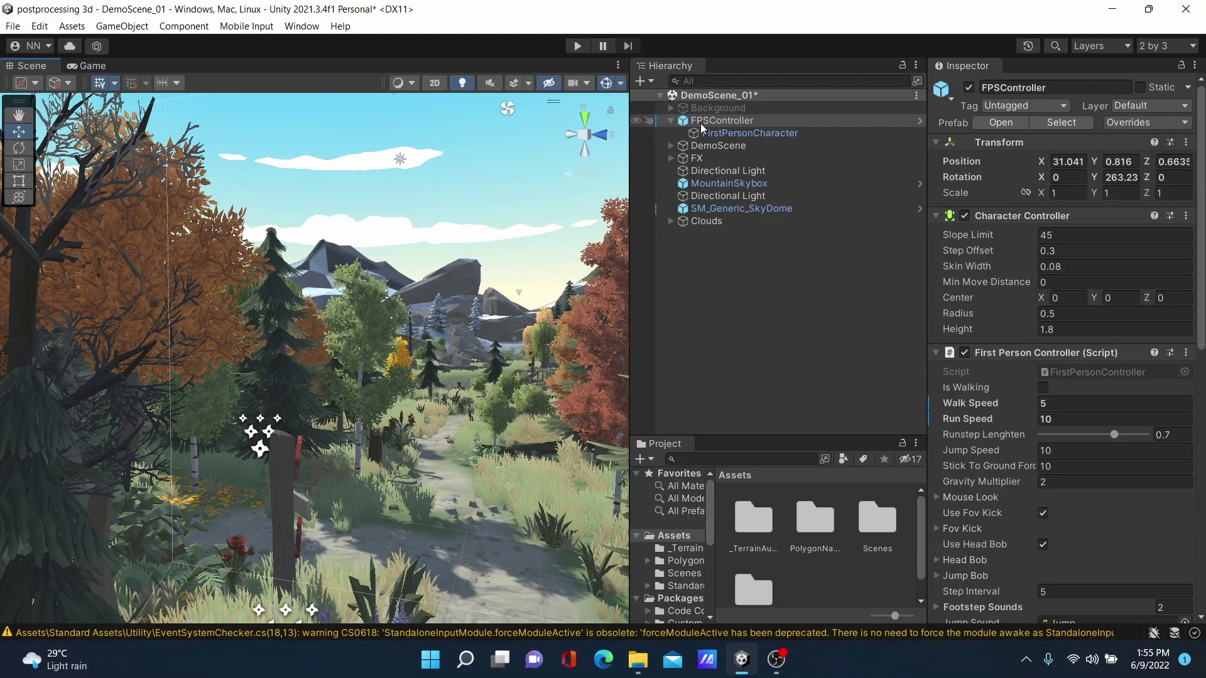
click(138, 632)
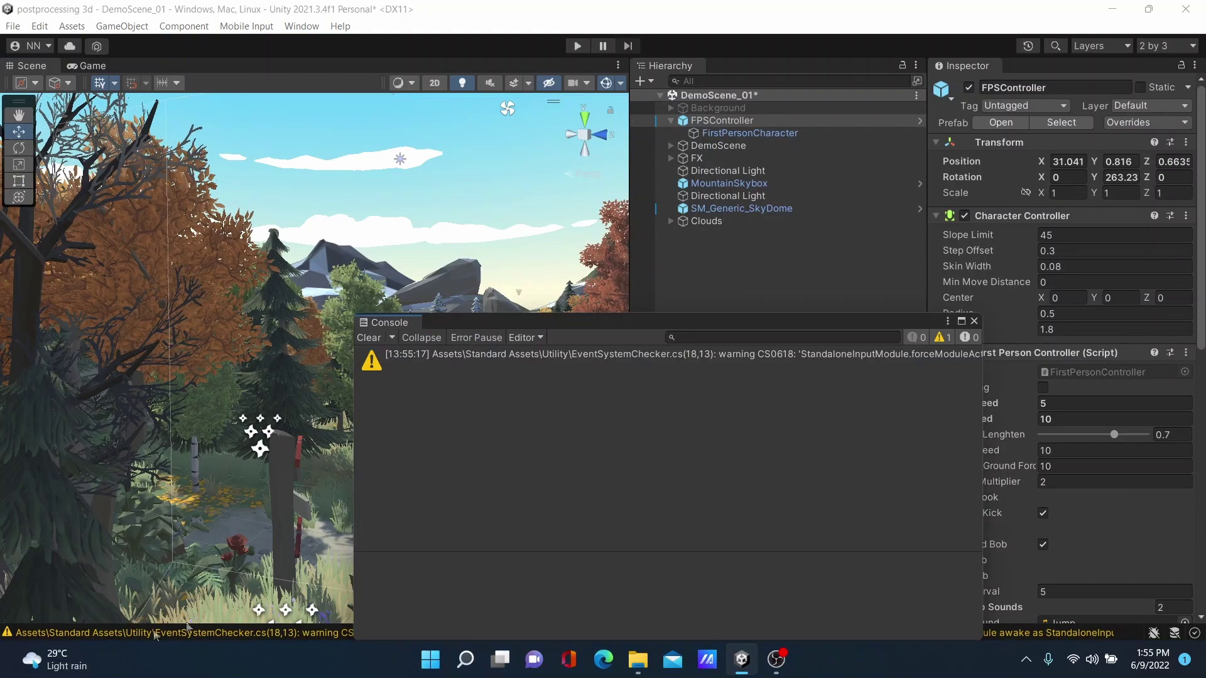
click(368, 337)
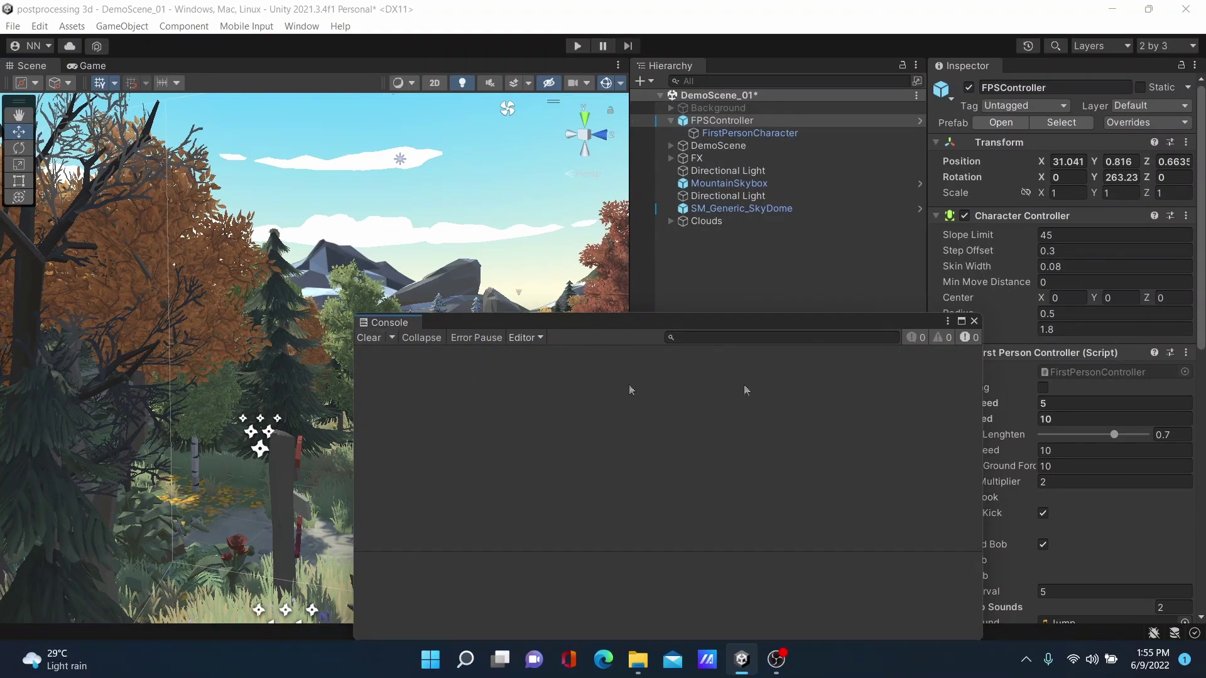
click(974, 322)
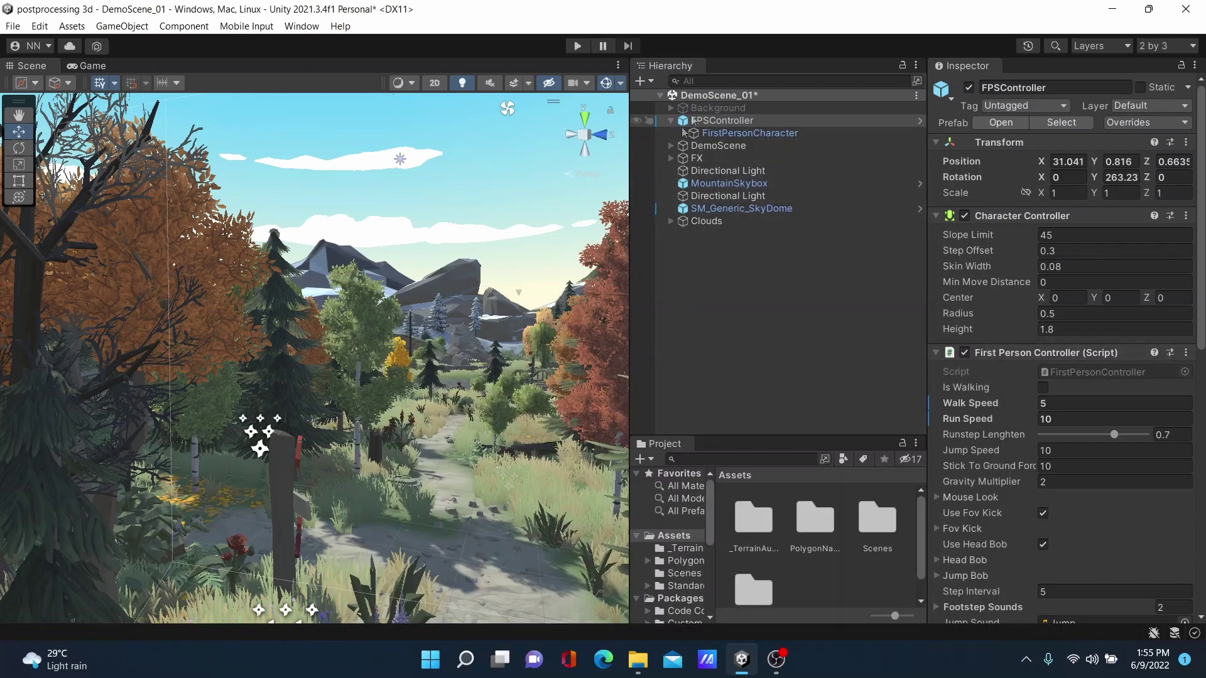
- Starting from the FirstPersonCharacter camera's layer setting, name User Layer 7 "postprocessing"
click(723, 135)
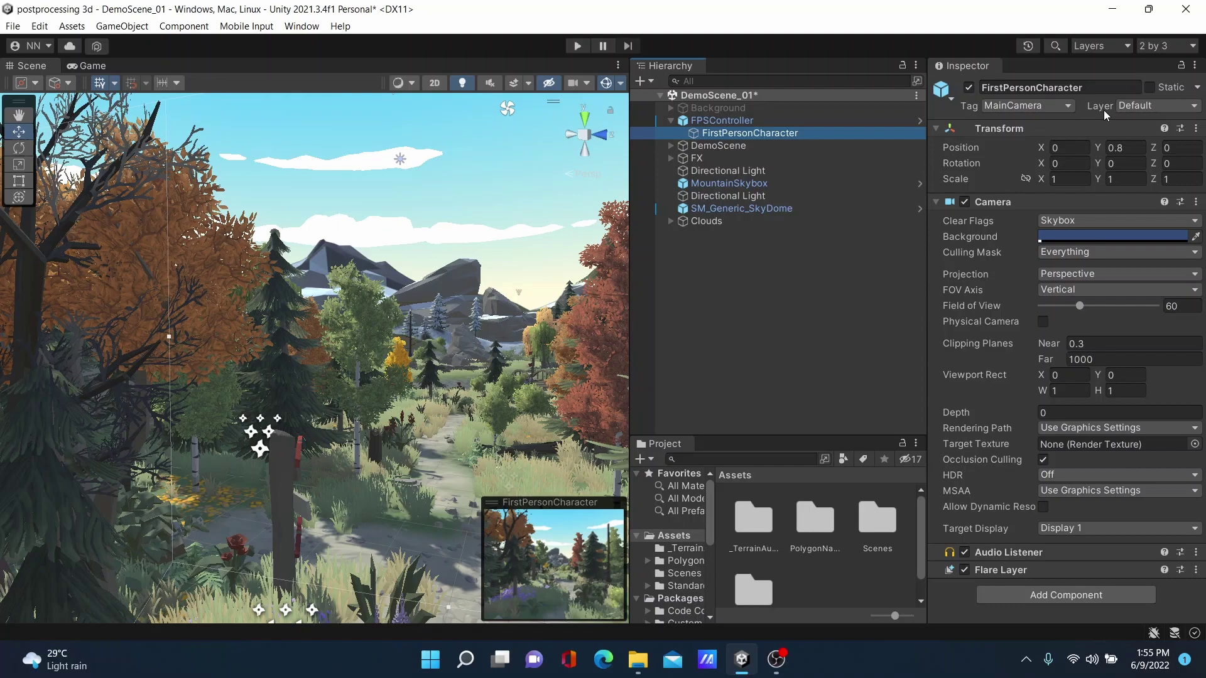
click(1136, 105)
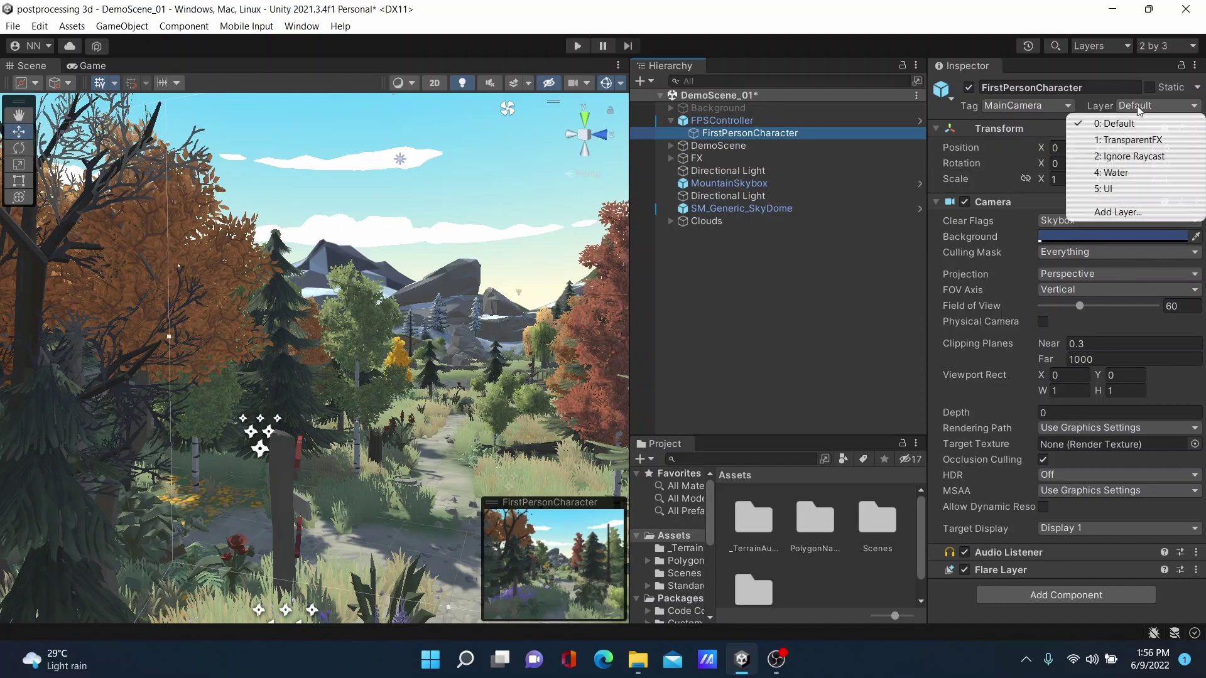
click(1144, 214)
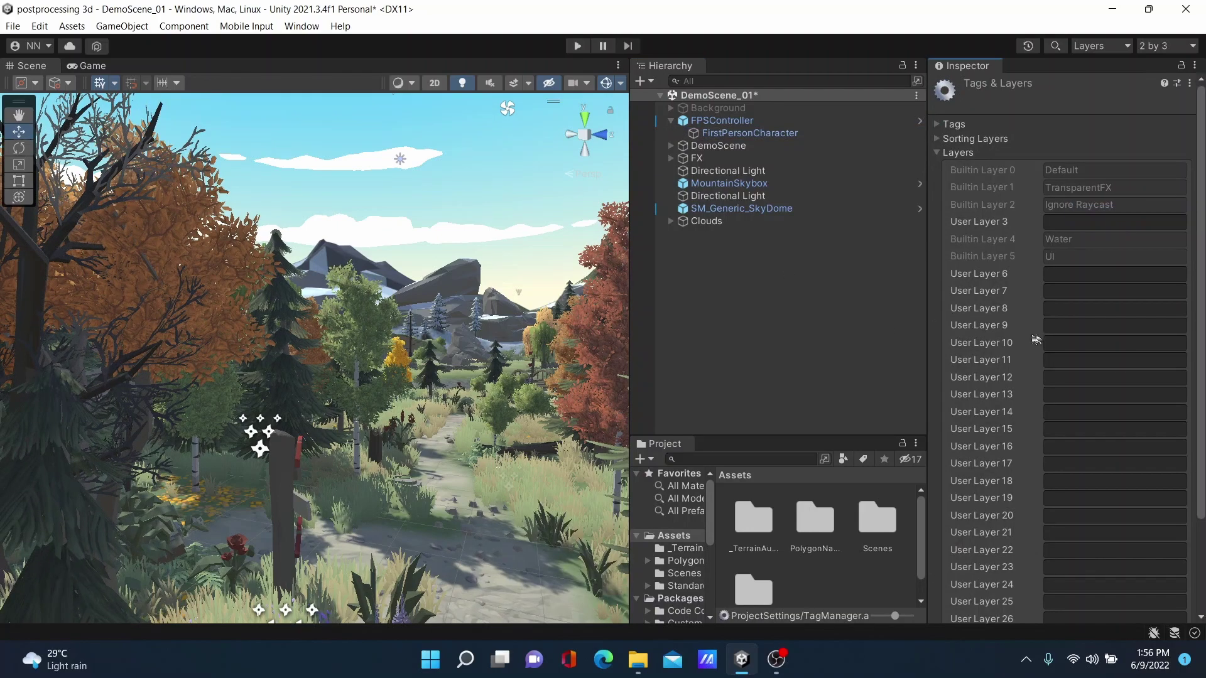
click(1065, 292)
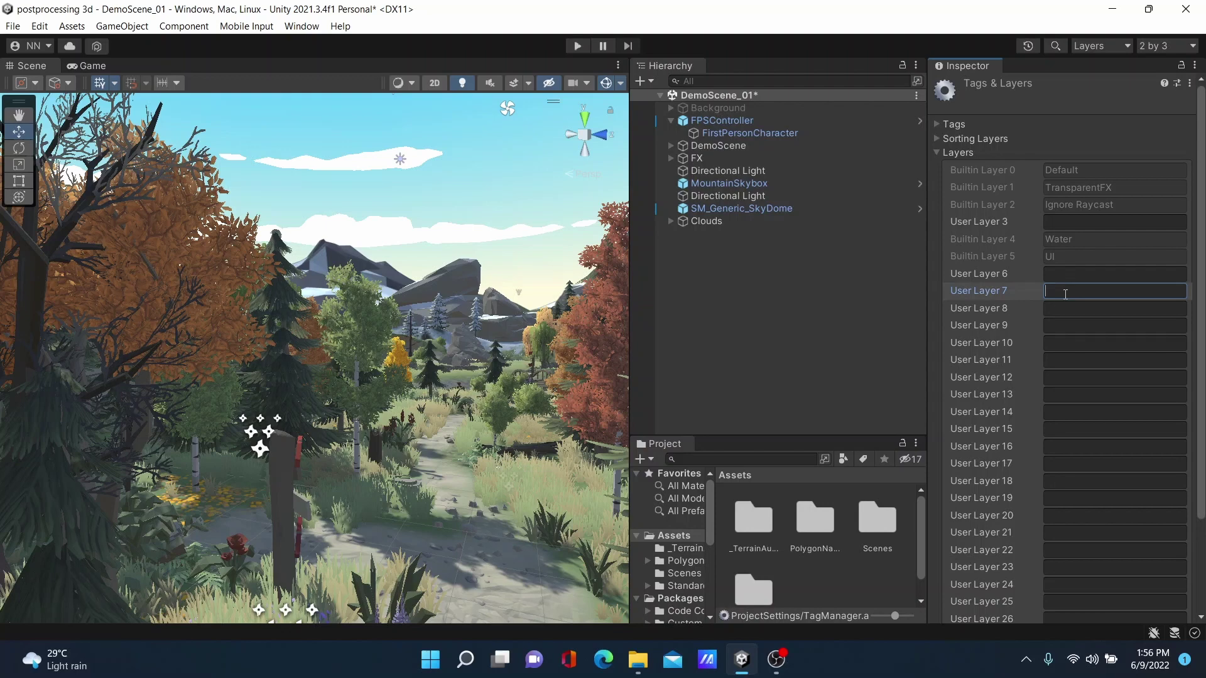
text(post)
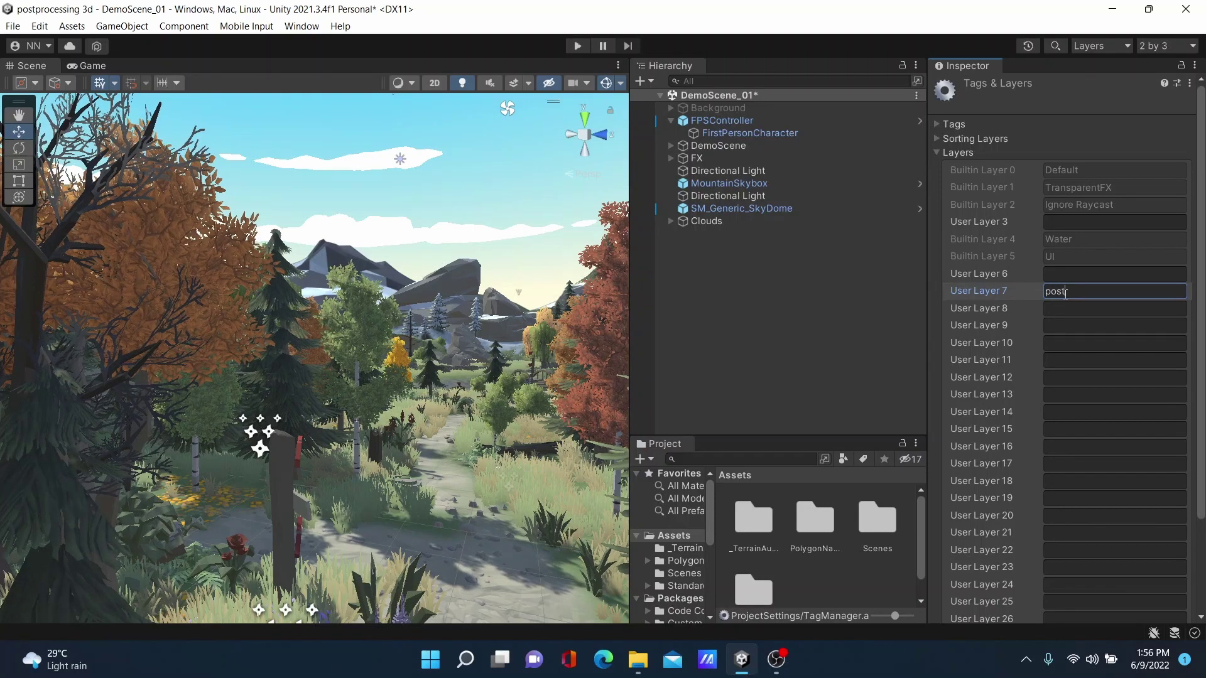
text(proce)
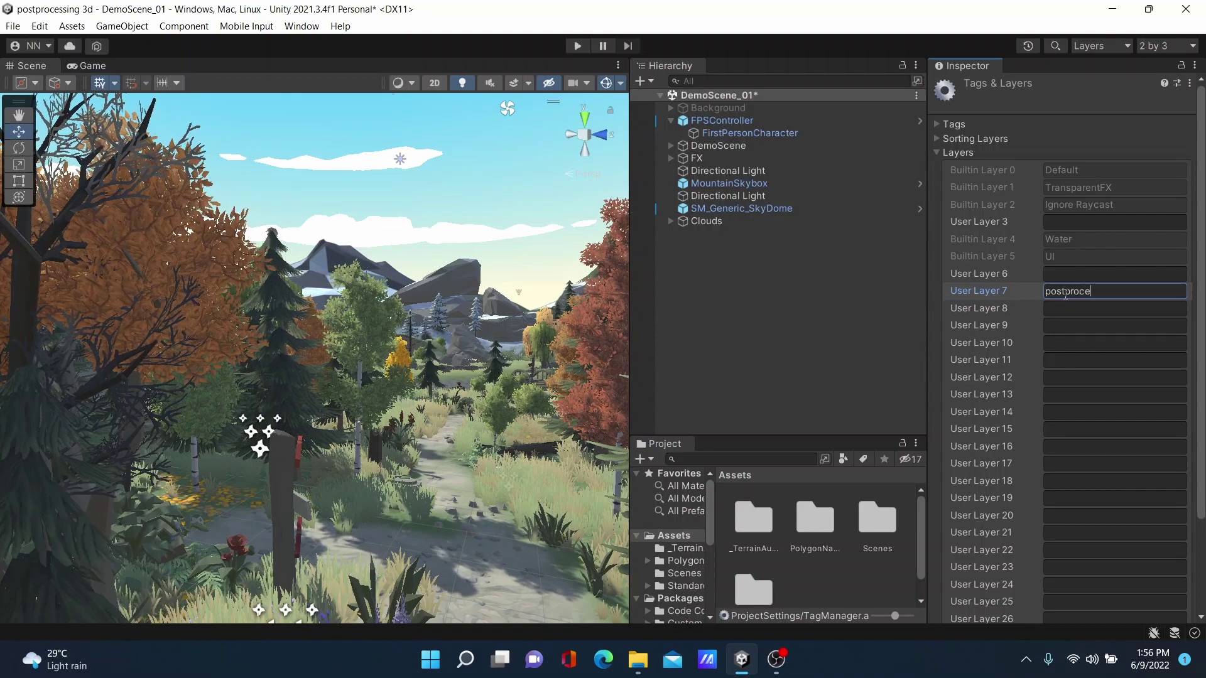
text(ssing)
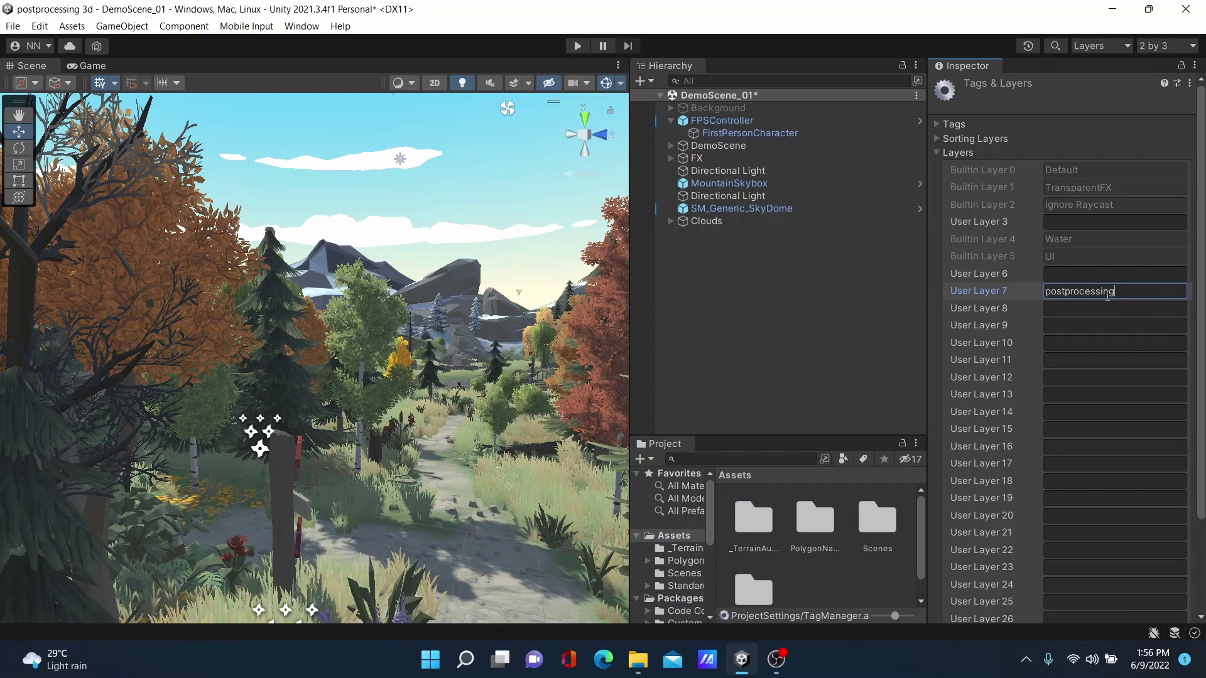
click(303, 27)
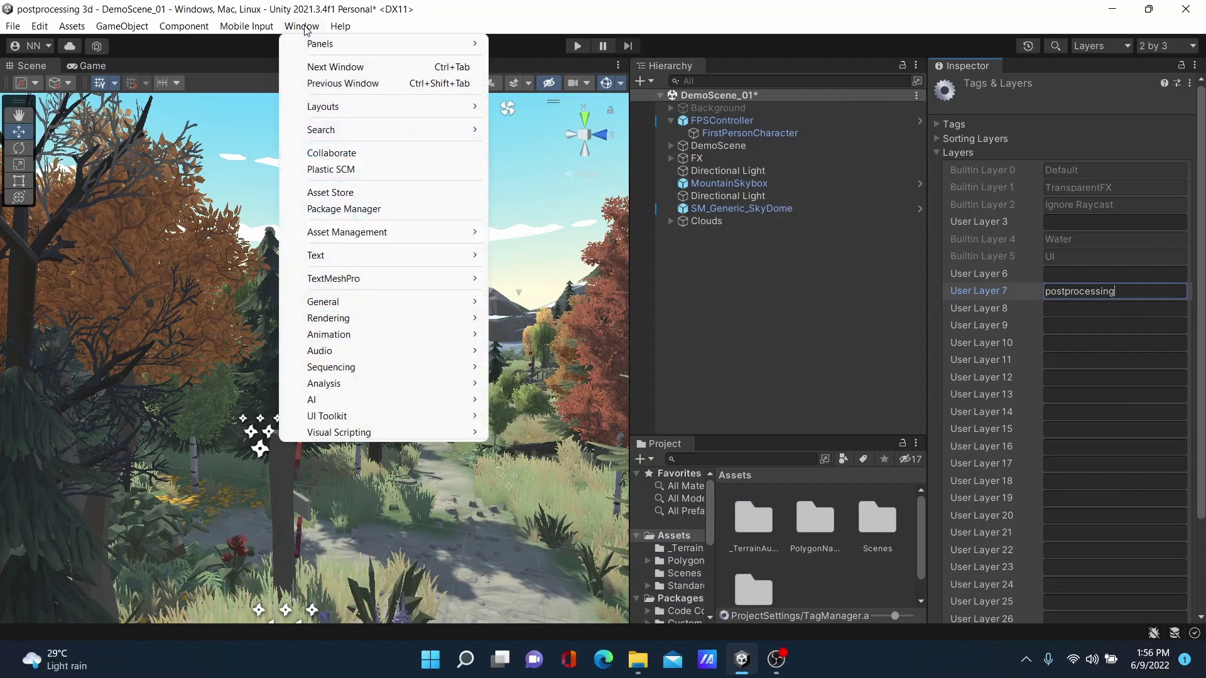
click(344, 209)
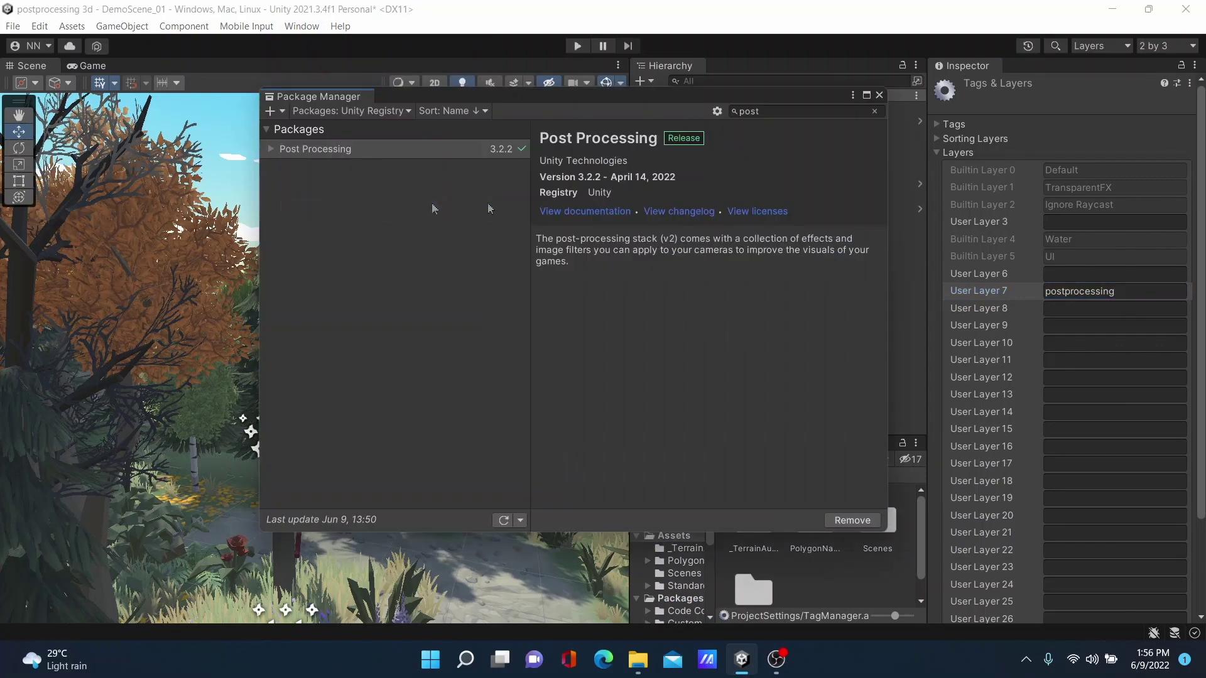
click(877, 97)
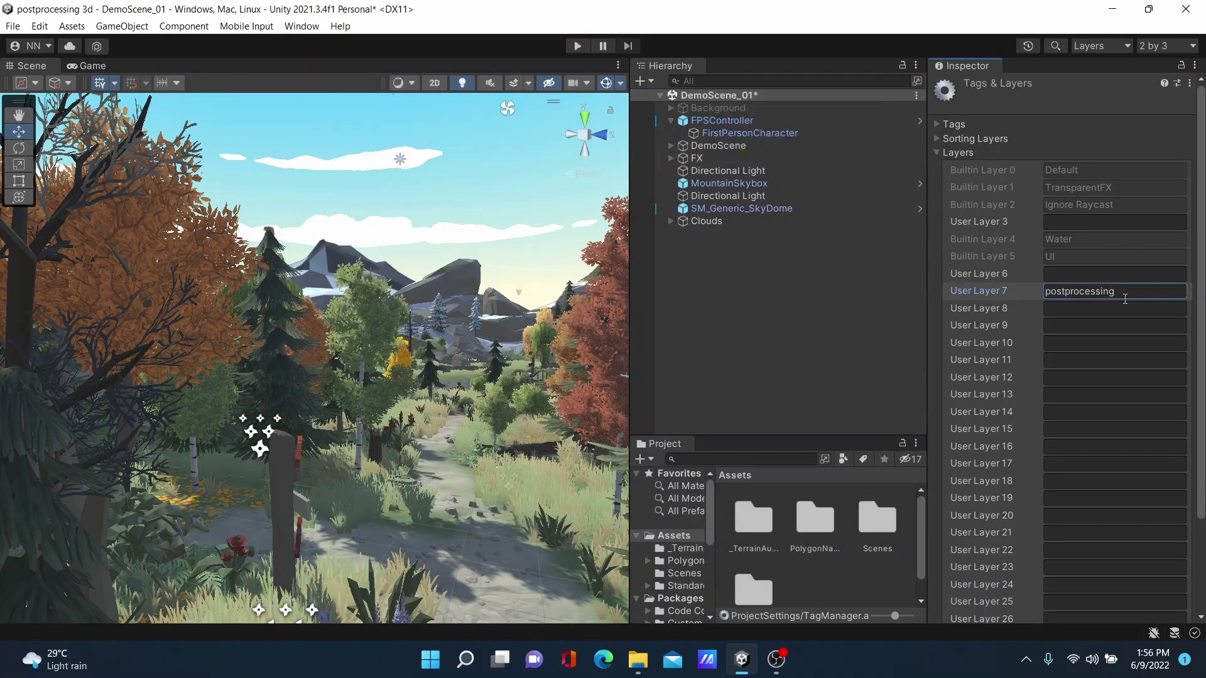
scroll(1072, 461, down, 3)
scroll(1073, 460, up, 3)
- Assign the FirstPersonCharacter object to the postprocessing layer
click(704, 135)
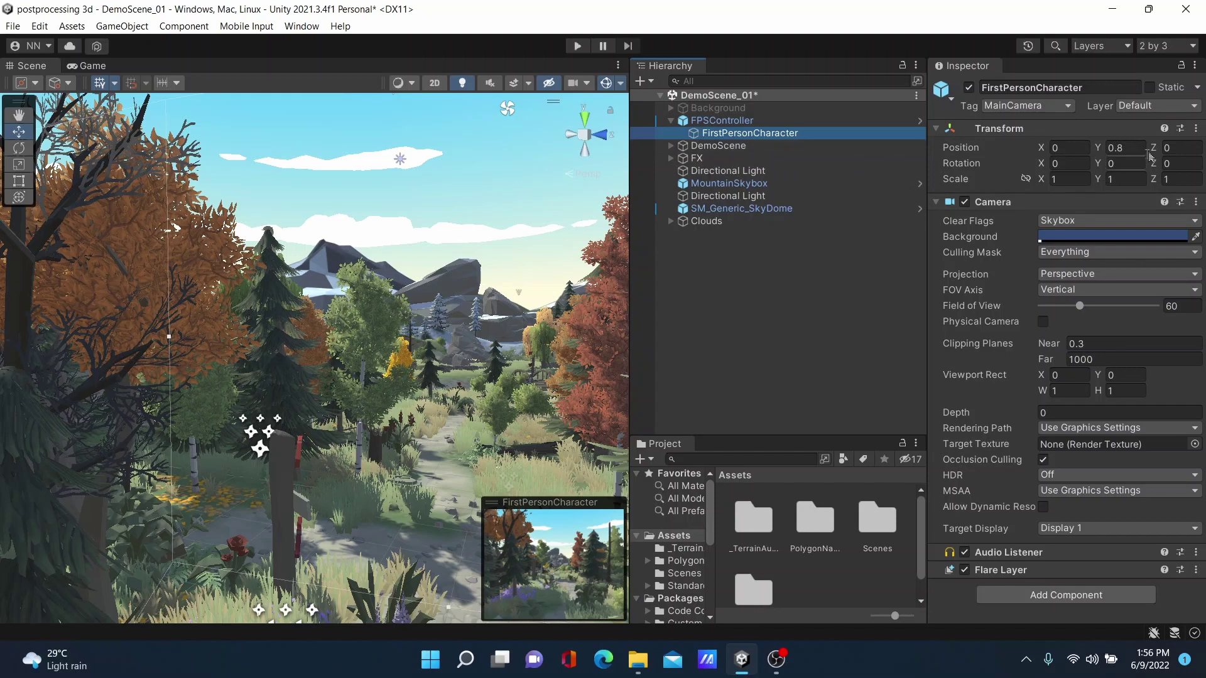
click(1146, 108)
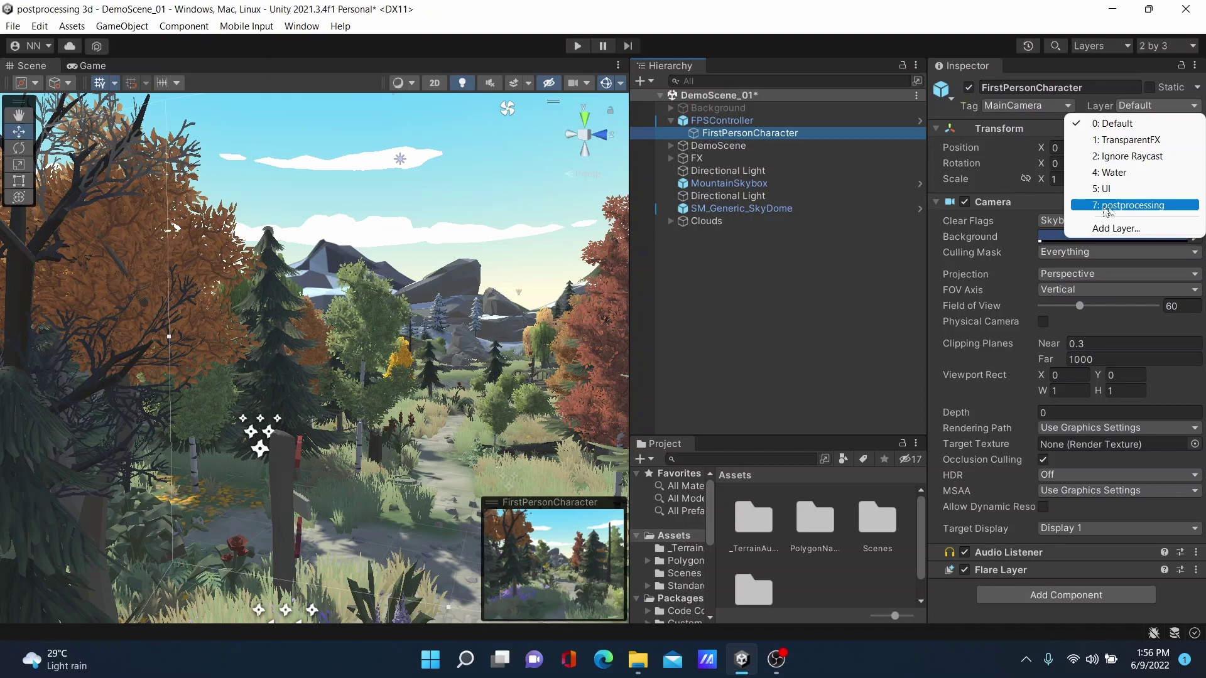
click(1139, 207)
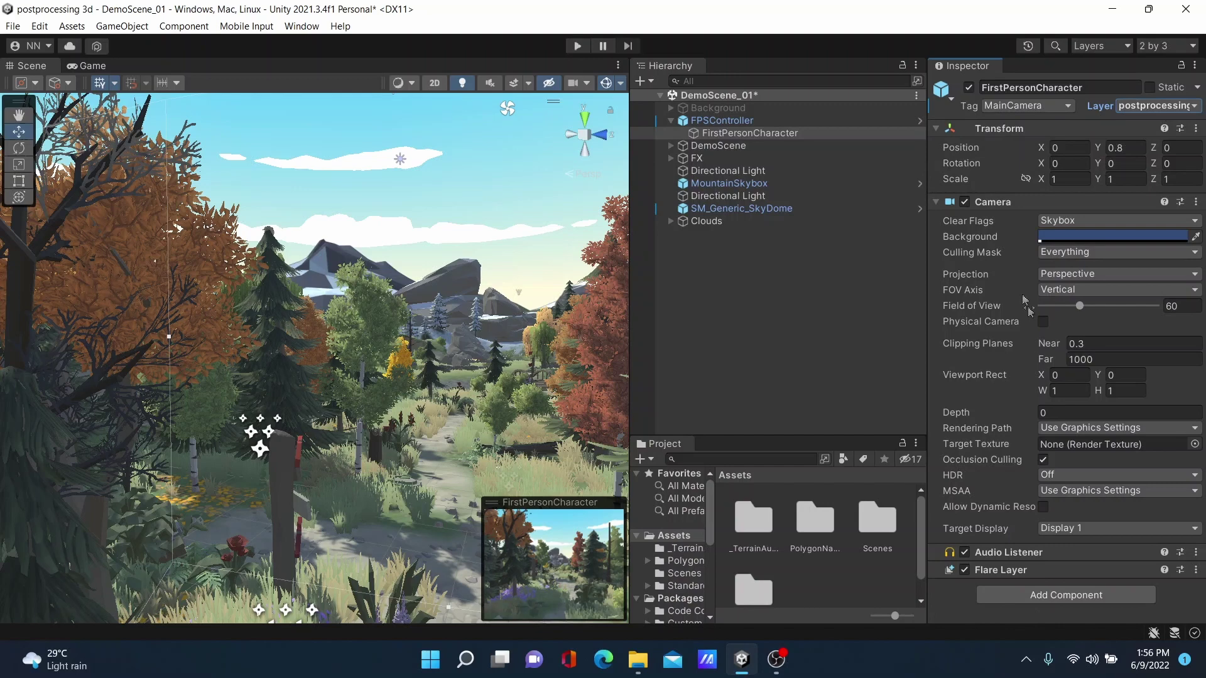
- Add a Post-process Layer component to FirstPersonCharacter
click(1053, 596)
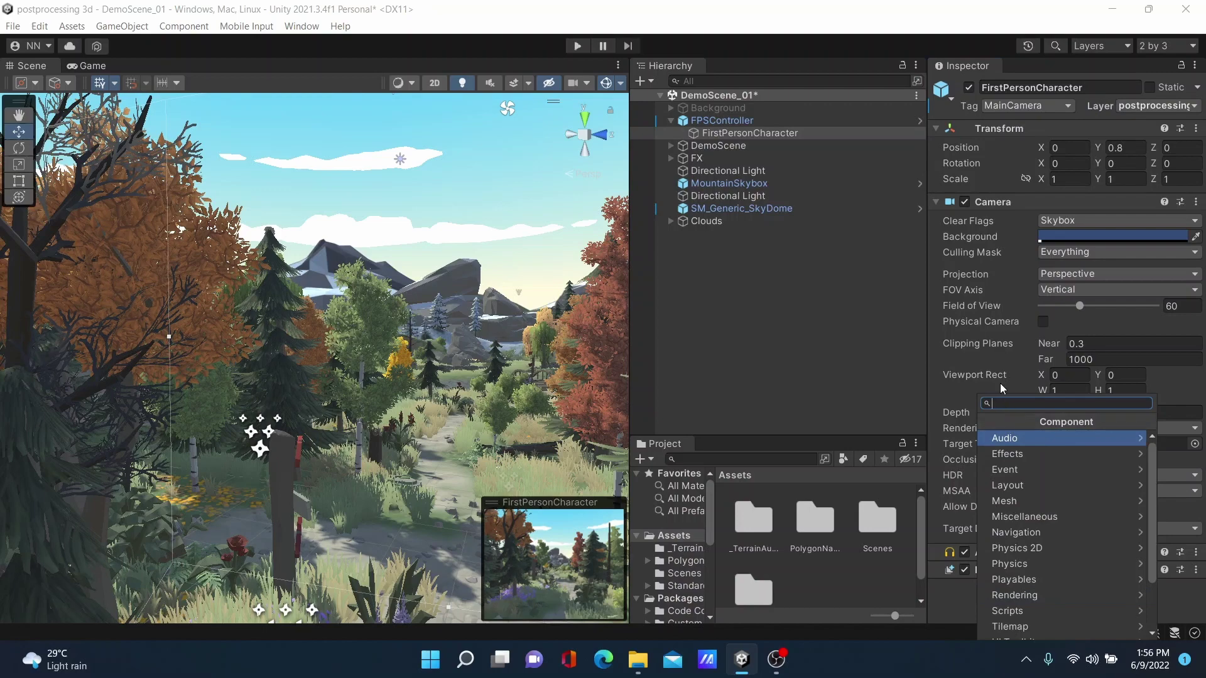
text(post)
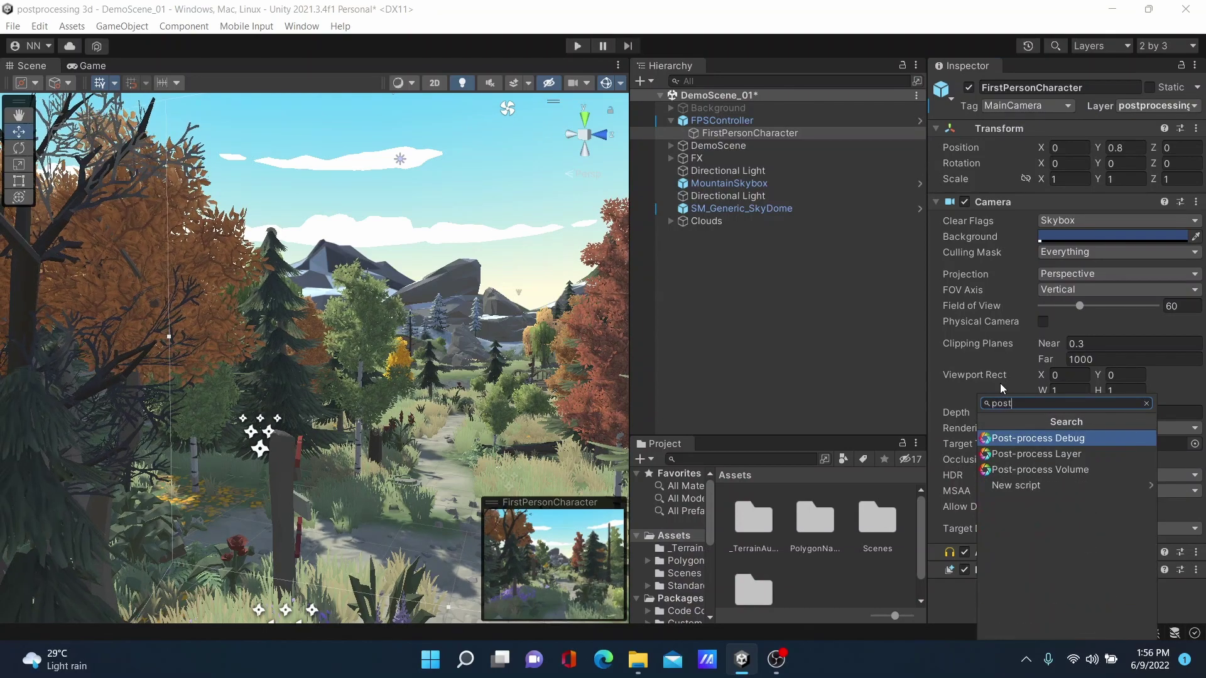
click(1032, 454)
- Set the volume blending layer of the Post-process Layer component to postprocessing
scroll(1019, 394, down, 3)
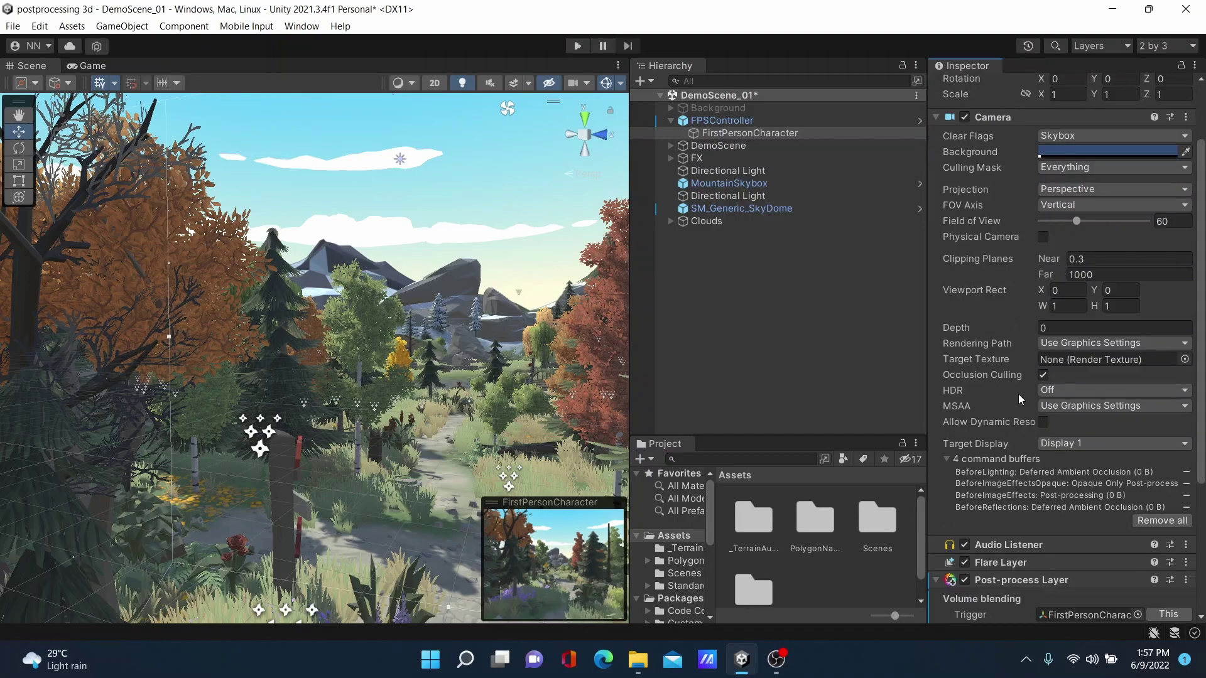
scroll(1019, 394, down, 5)
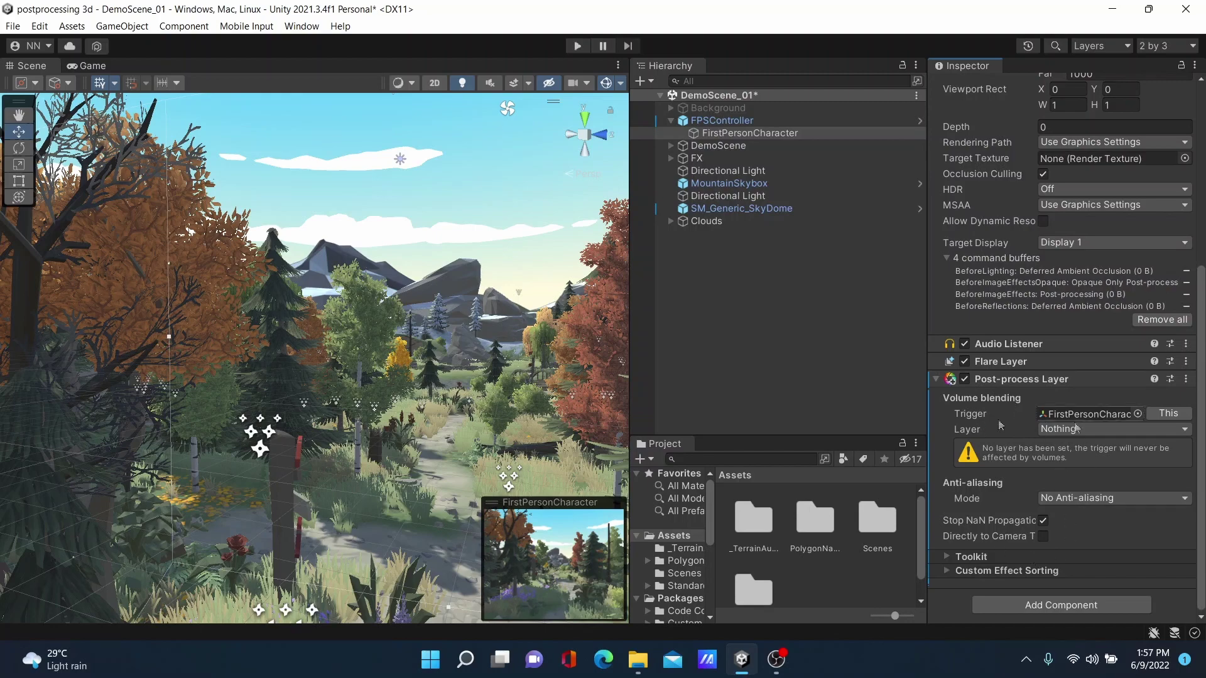
scroll(1019, 300, up, 8)
scroll(1018, 299, down, 8)
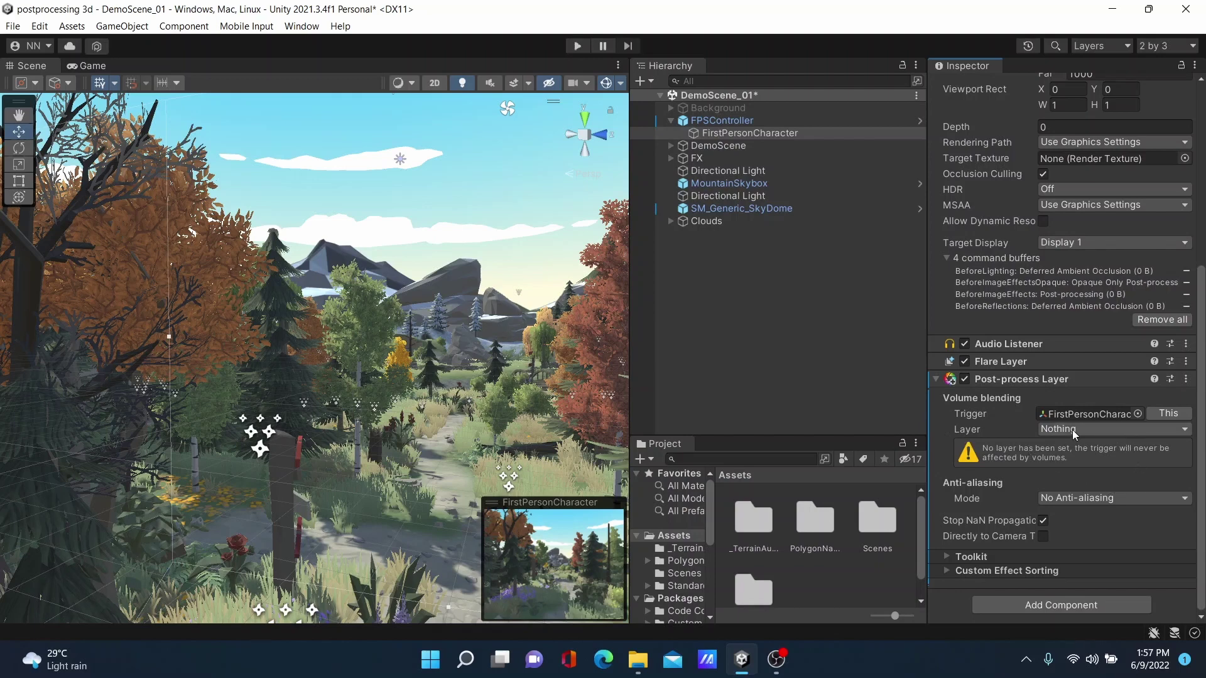
click(1093, 430)
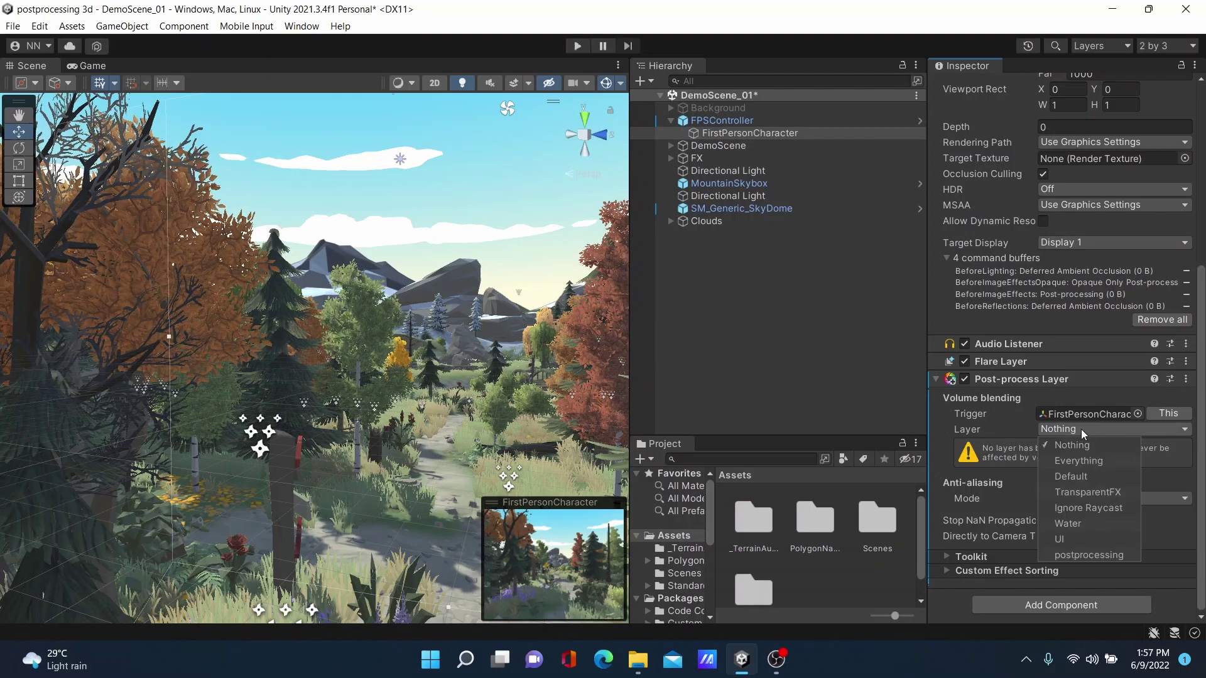
click(1094, 556)
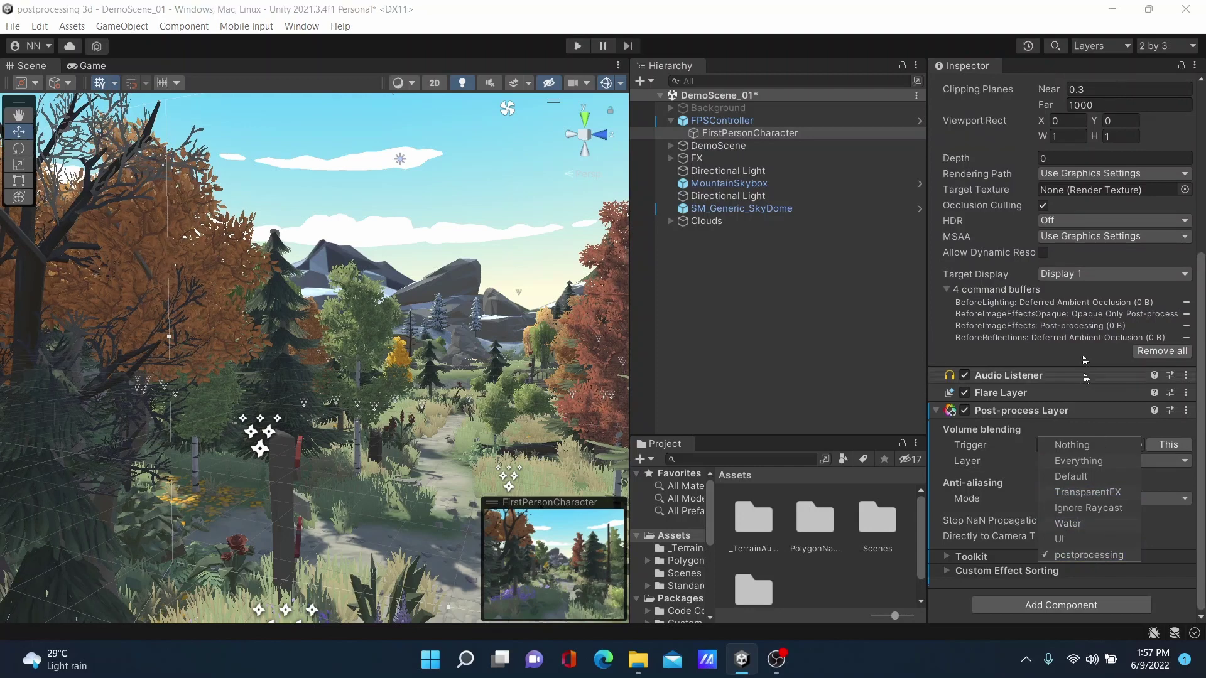
click(1172, 541)
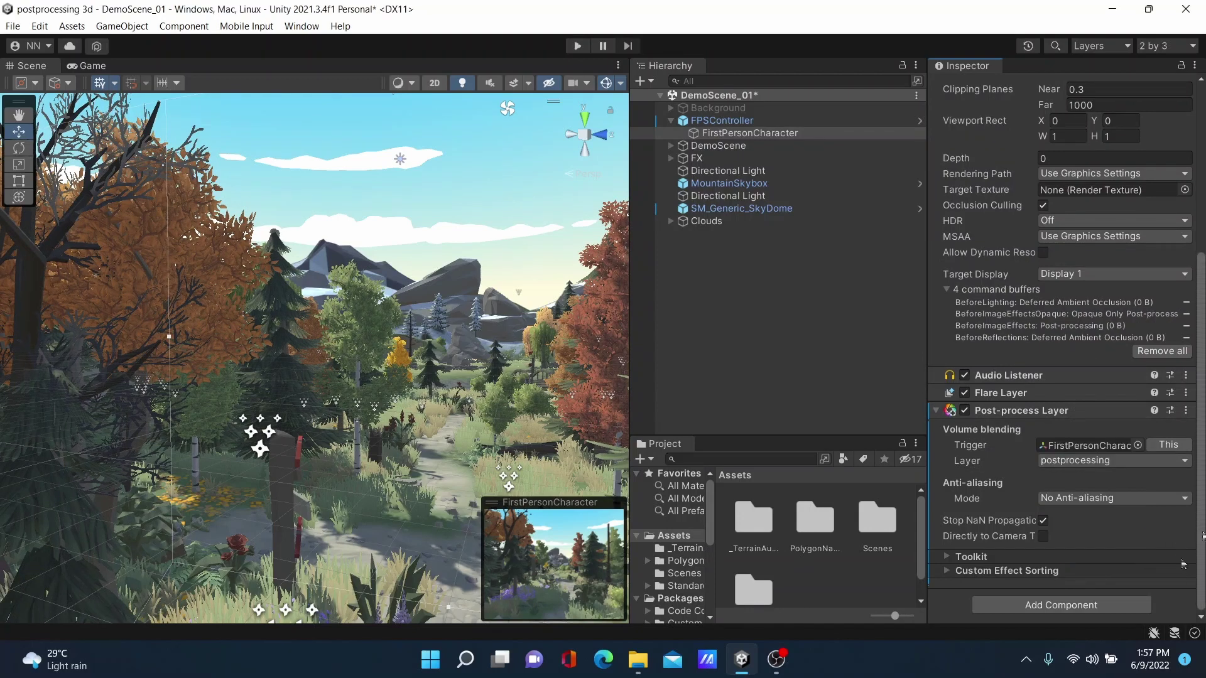
- Add a Post-process Volume component to FirstPersonCharacter
click(1042, 605)
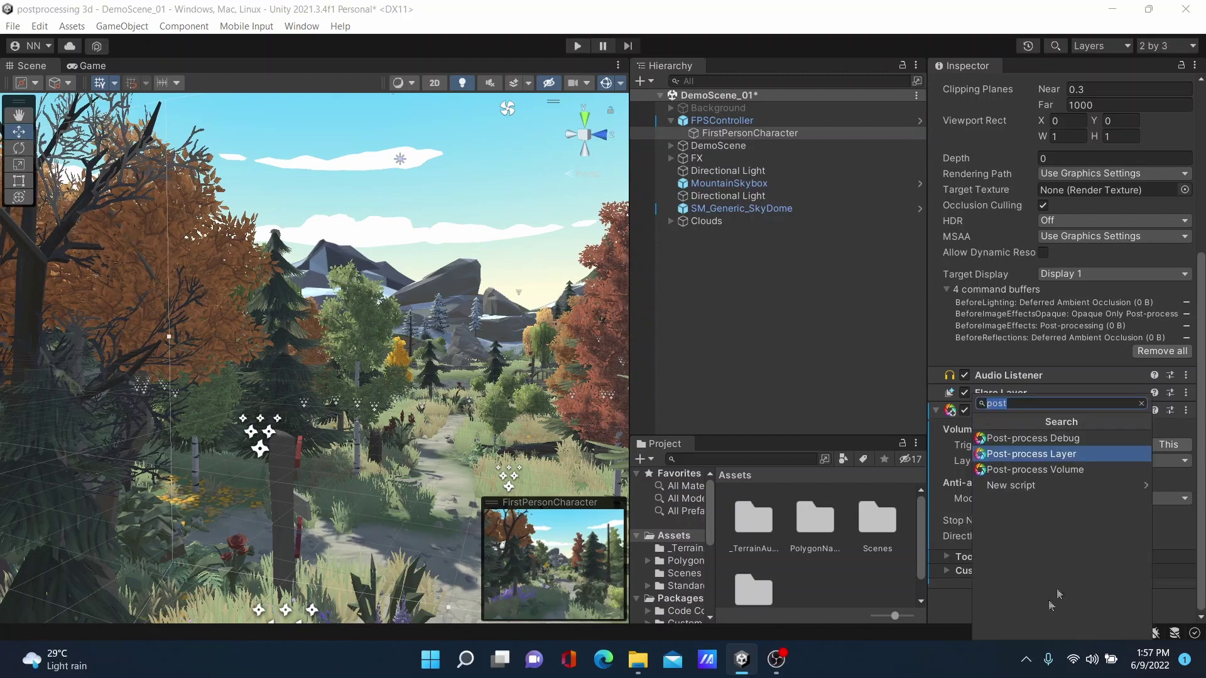
click(999, 469)
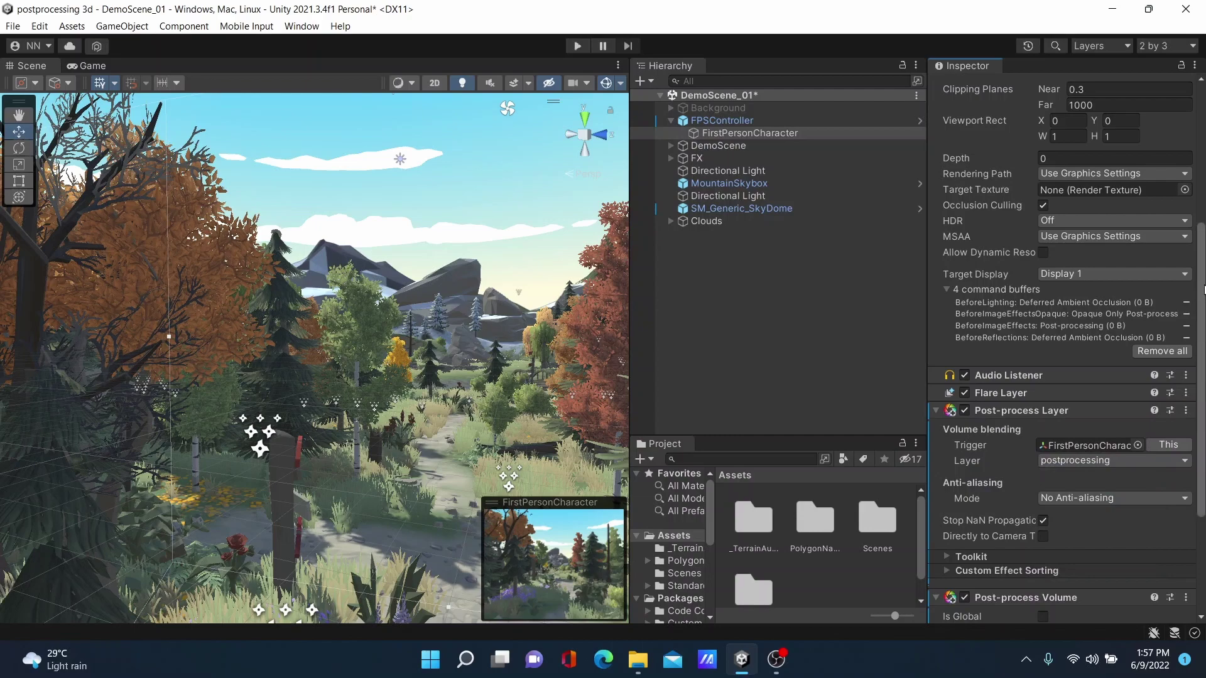
scroll(1089, 414, down, 5)
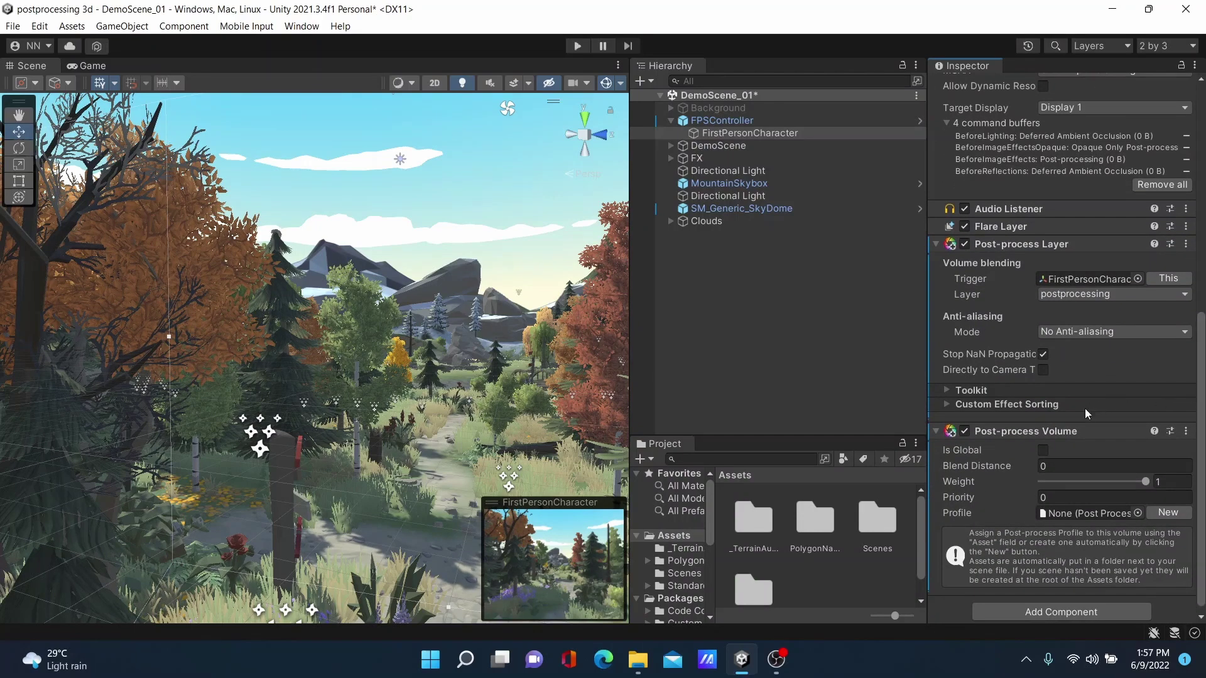
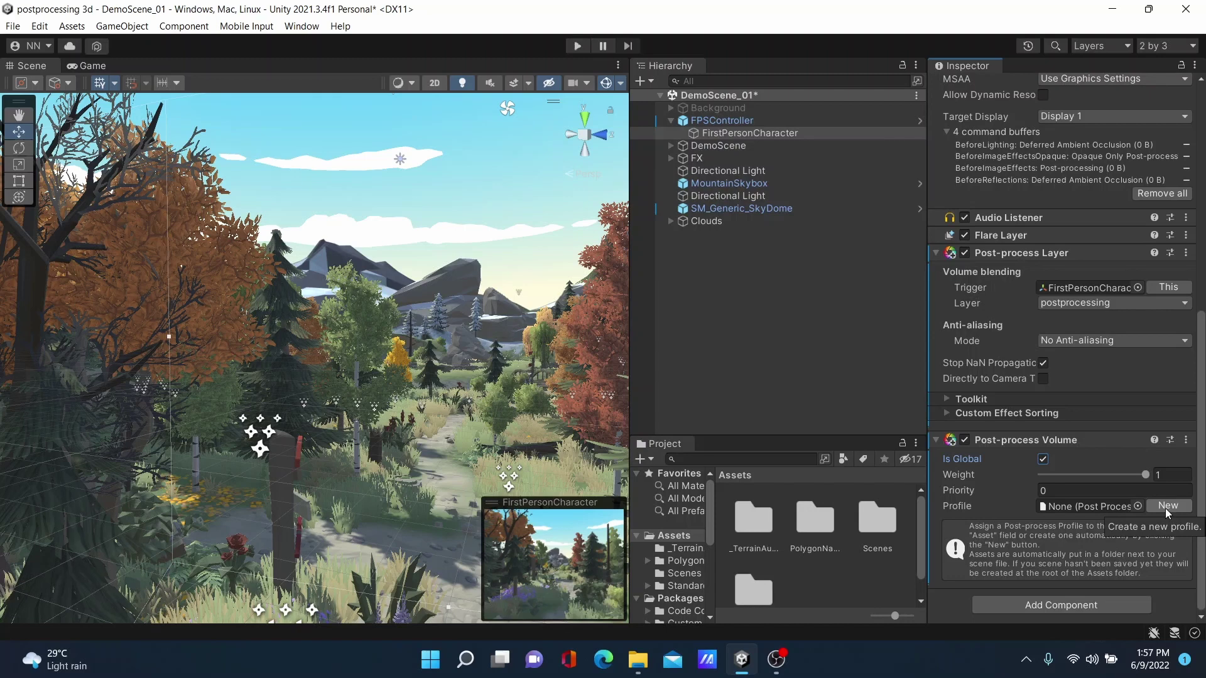
- Create a new profile for the Post-process Volume and add a Depth Of Field effect with all its settings enabled
click(1167, 506)
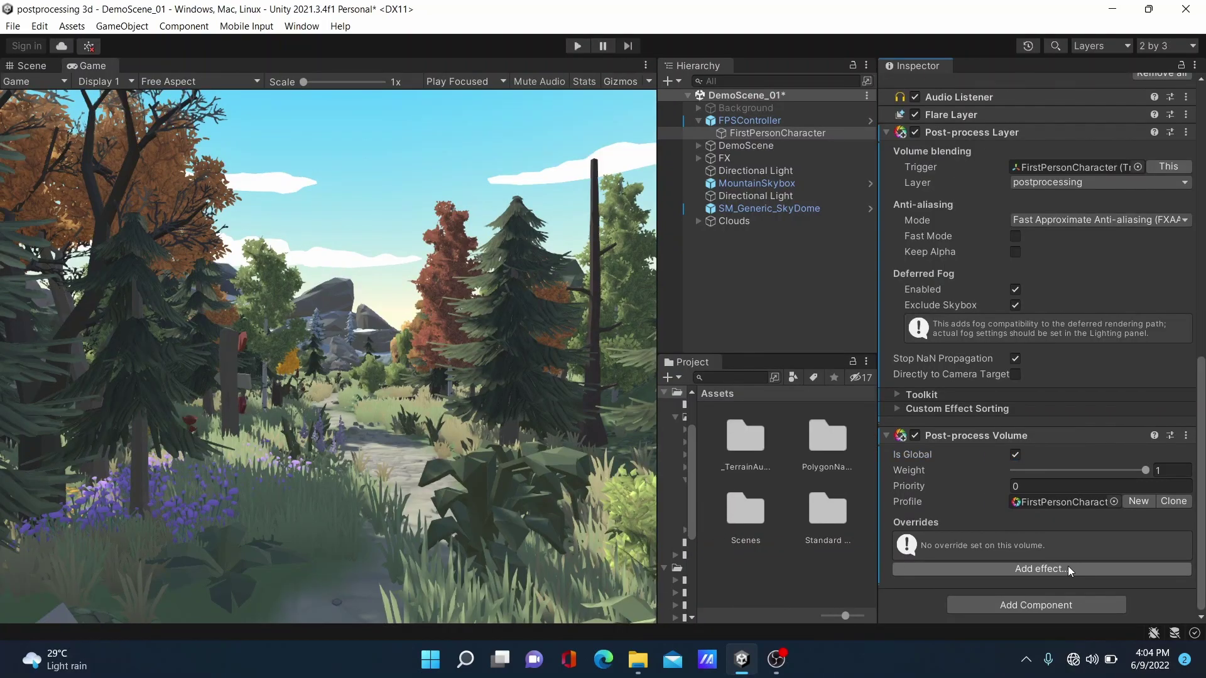
click(1068, 569)
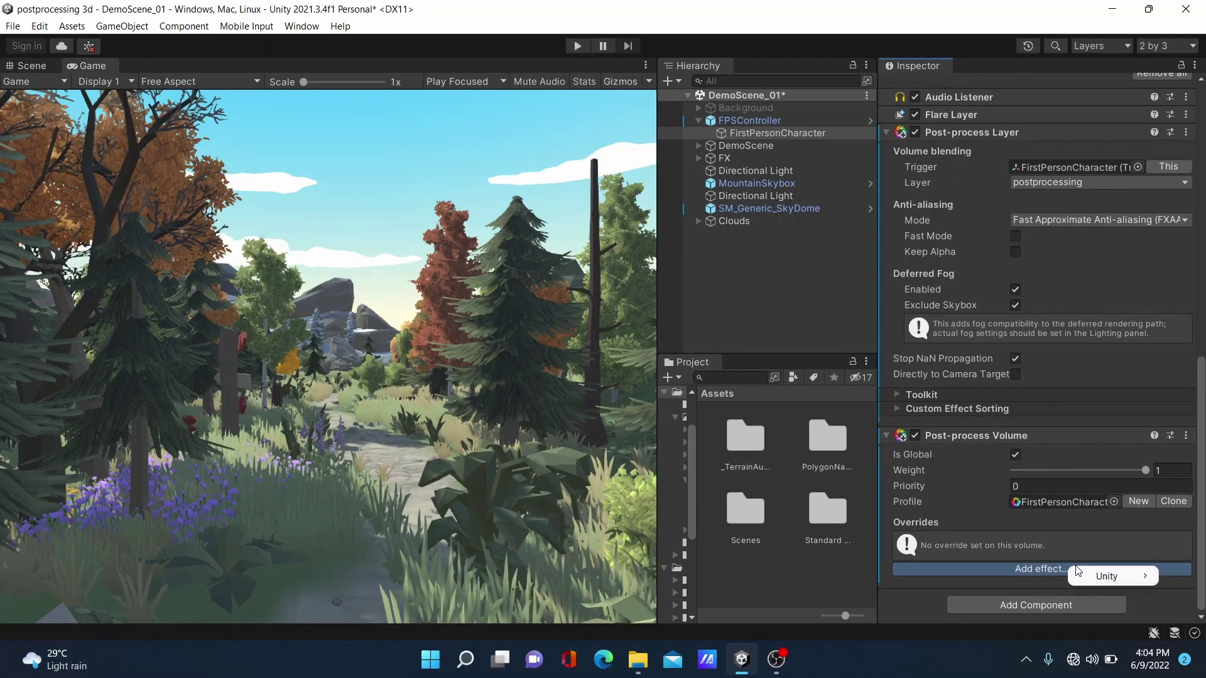
mouse_move(1091, 578)
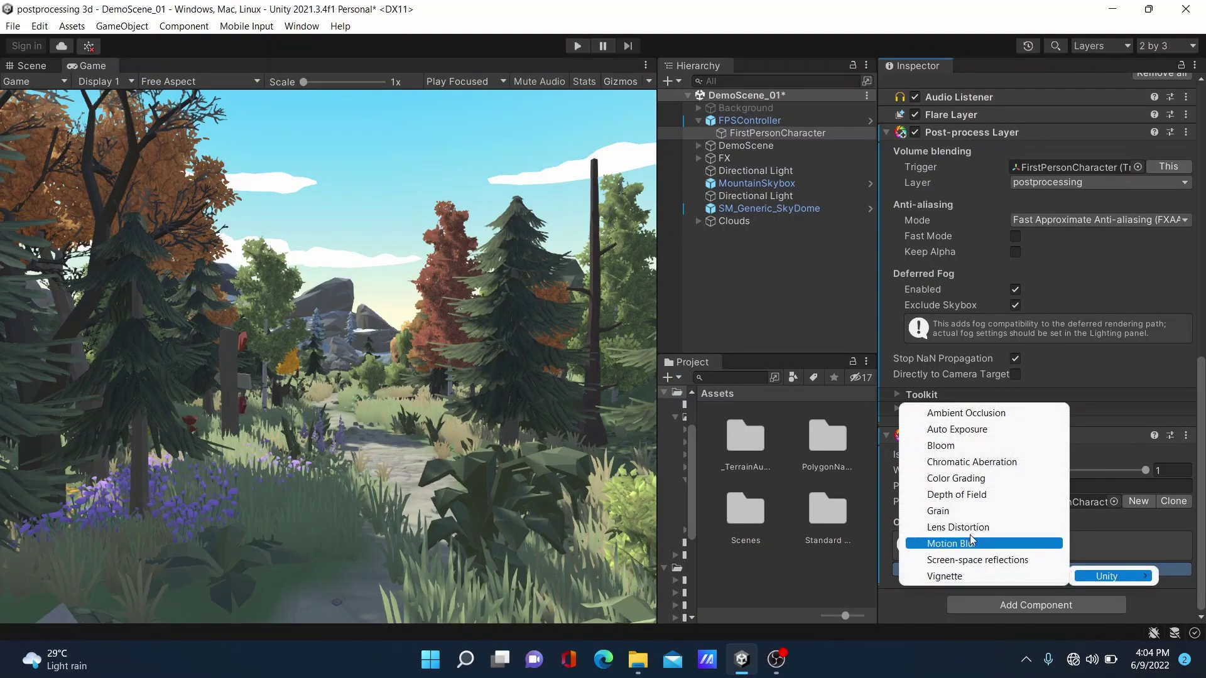
click(971, 495)
scroll(940, 518, down, 3)
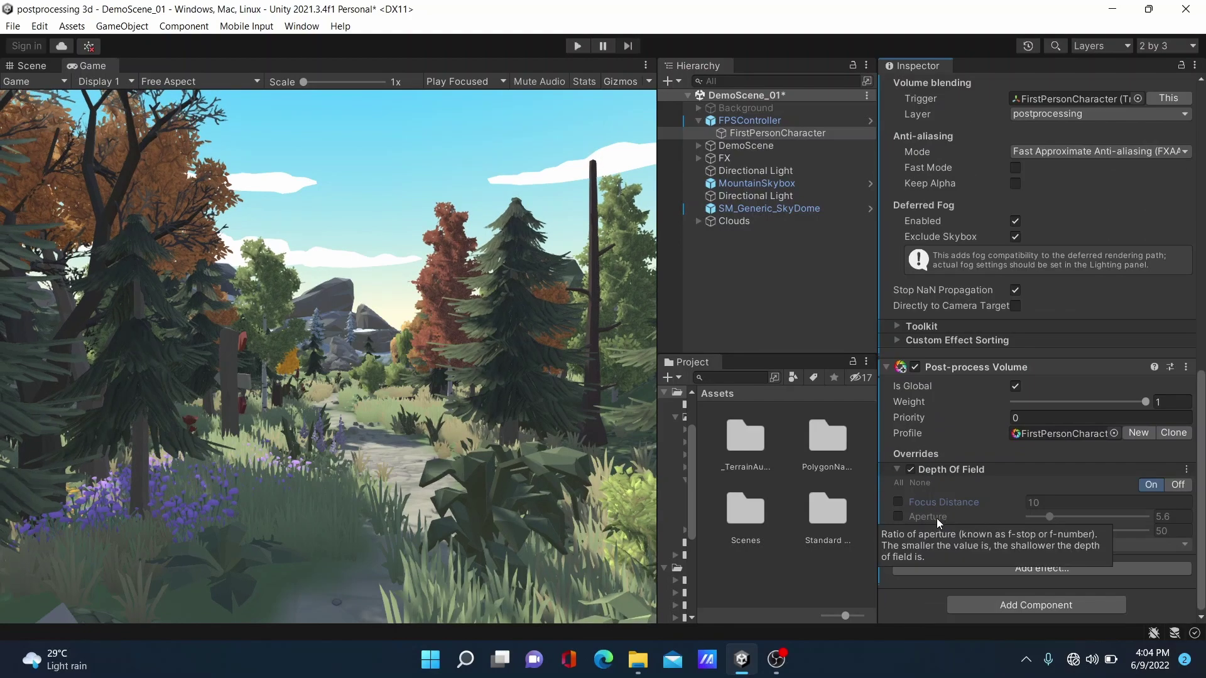
click(898, 483)
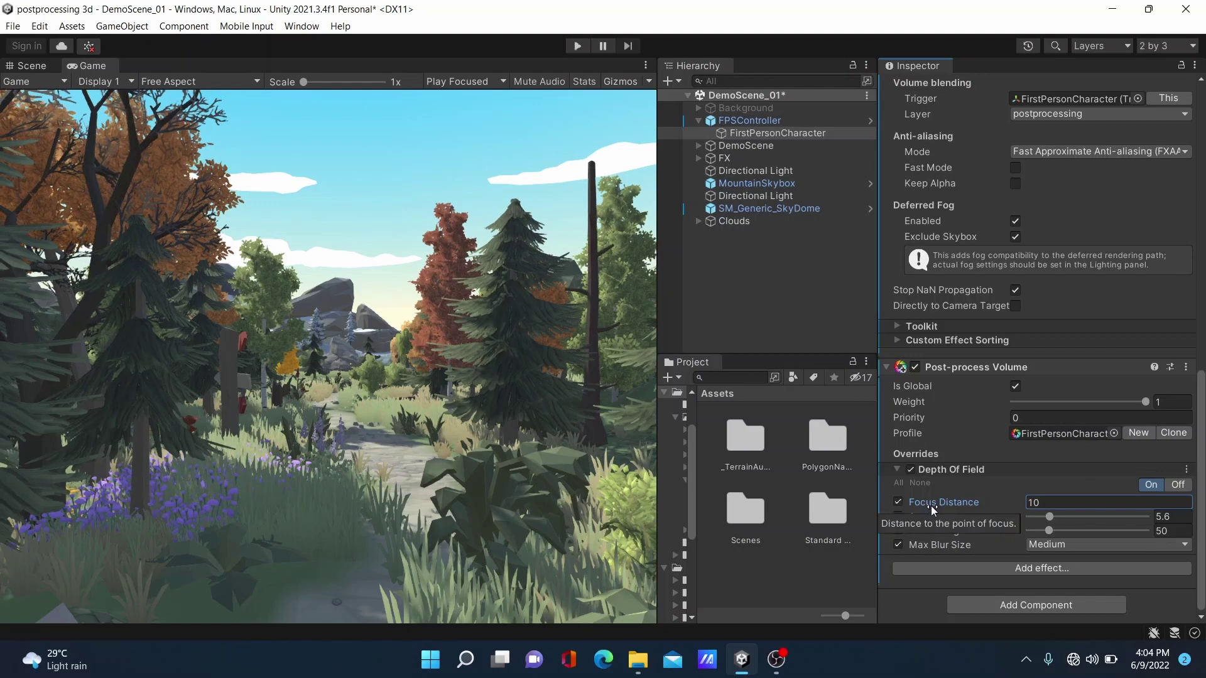
- Set the Depth Of Field focus distance to 1.84, the aperture to 8.4 and the focal length to 50
drag(936, 503, 831, 517)
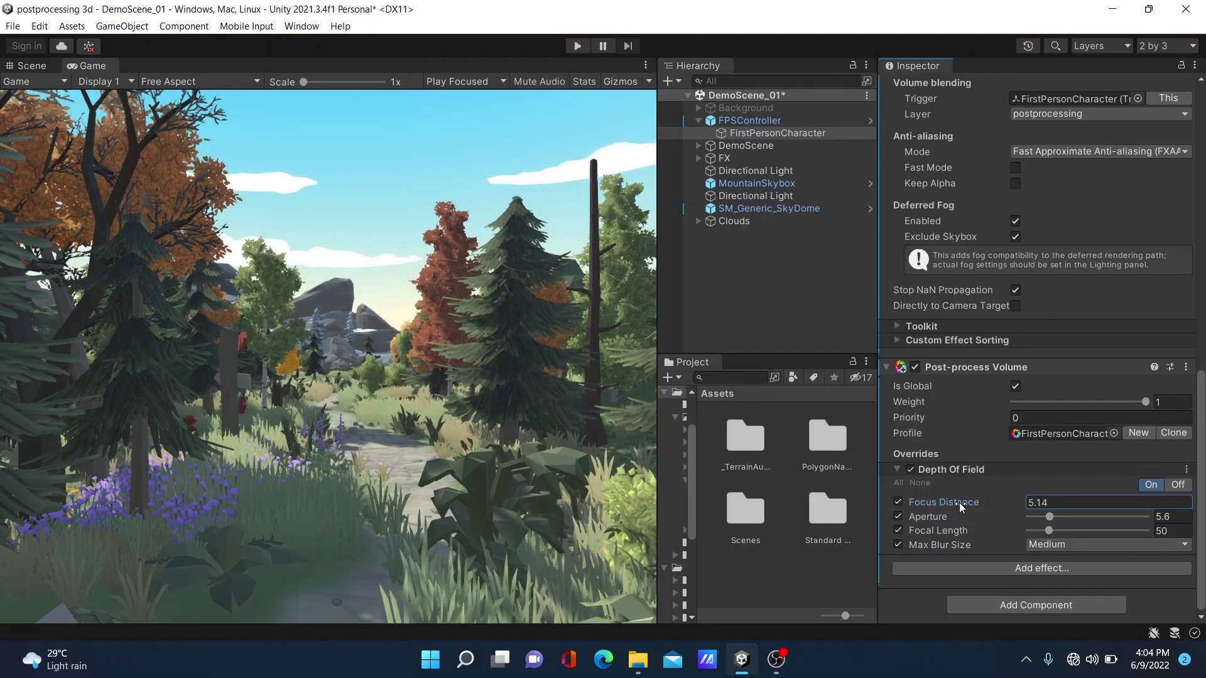
drag(959, 502, 942, 507)
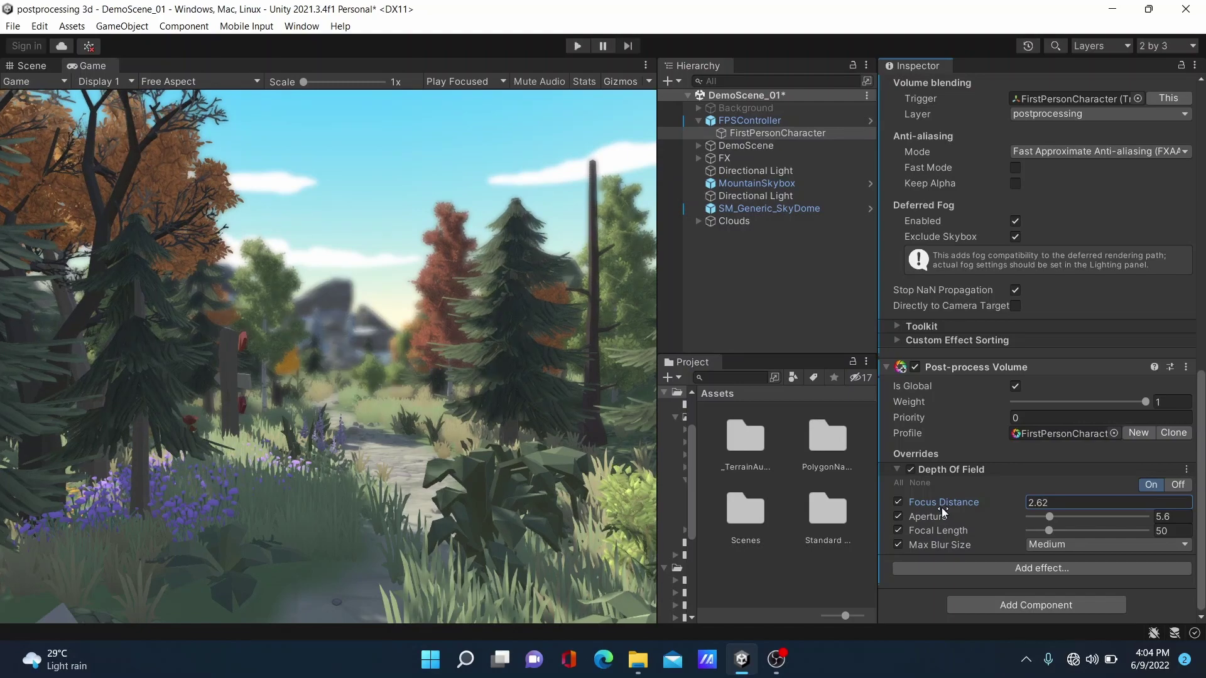
click(1050, 518)
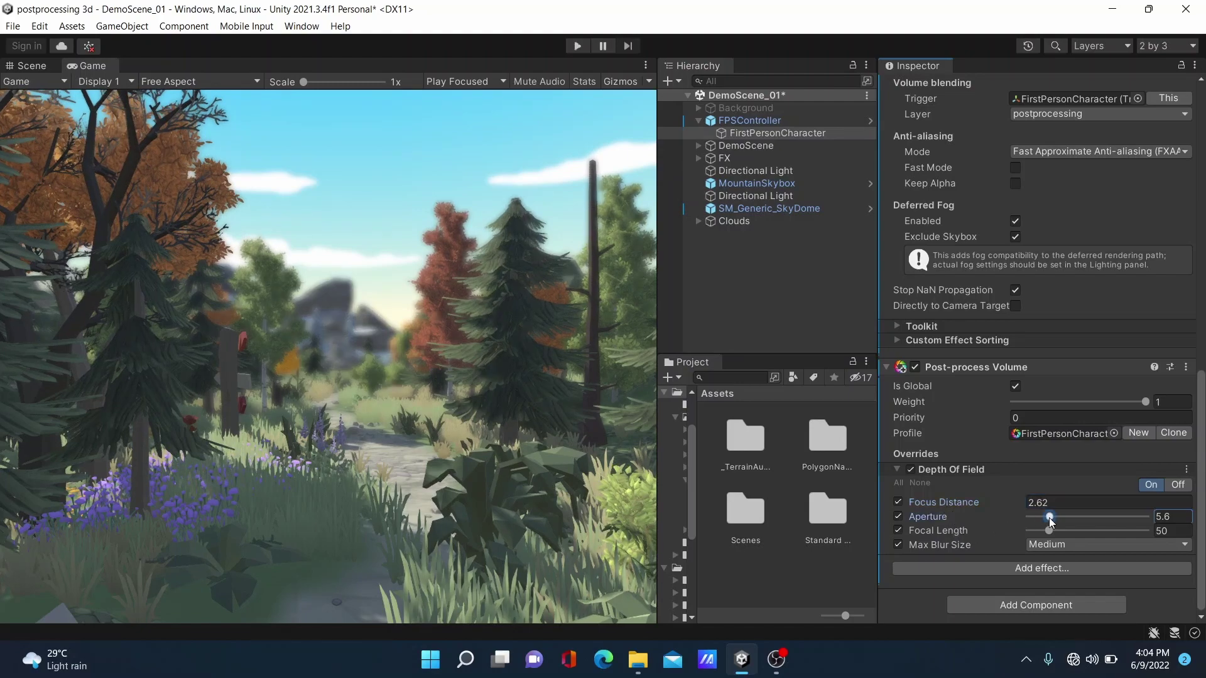
drag(1051, 518, 1059, 519)
mouse_move(952, 509)
mouse_down()
mouse_move(1003, 511)
mouse_move(948, 514)
mouse_up()
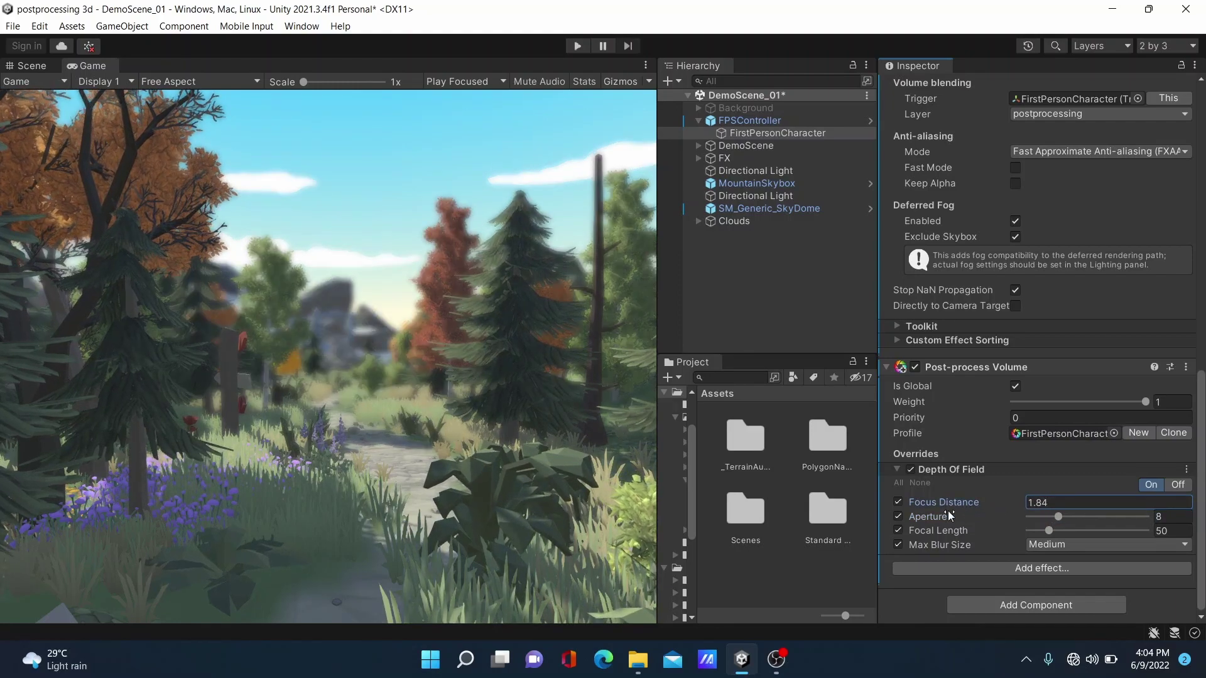
mouse_move(1063, 518)
mouse_down()
mouse_move(1050, 518)
mouse_move(1062, 528)
mouse_up()
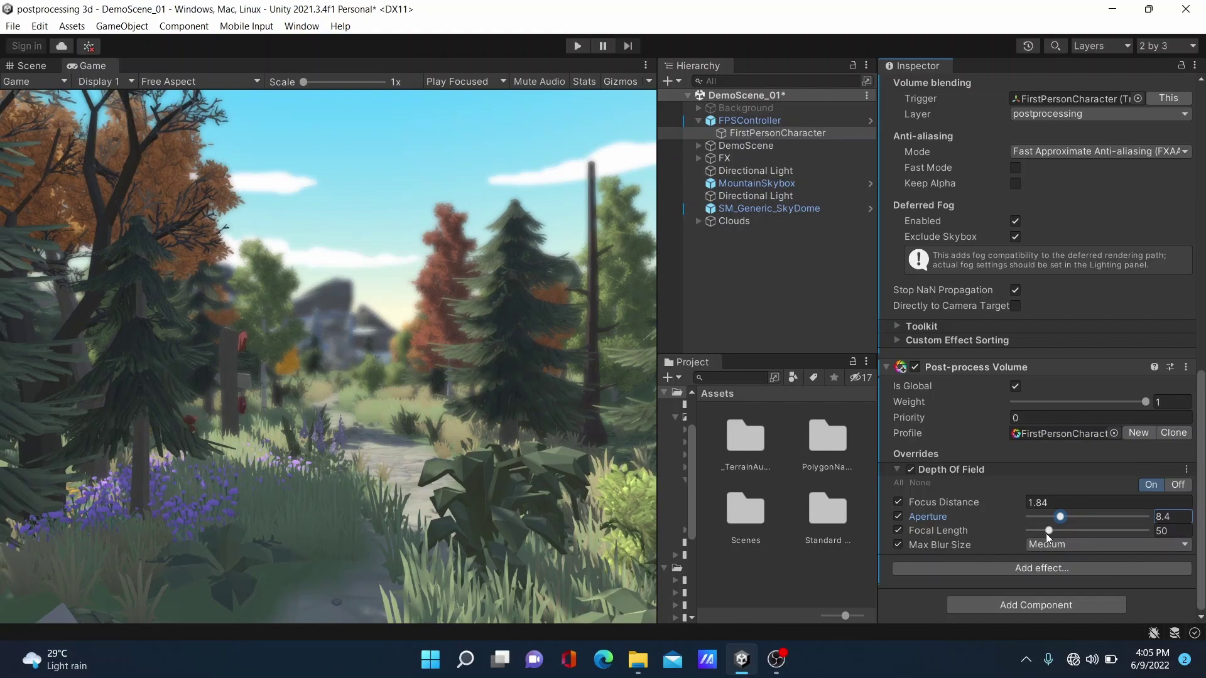
drag(1046, 533, 1047, 538)
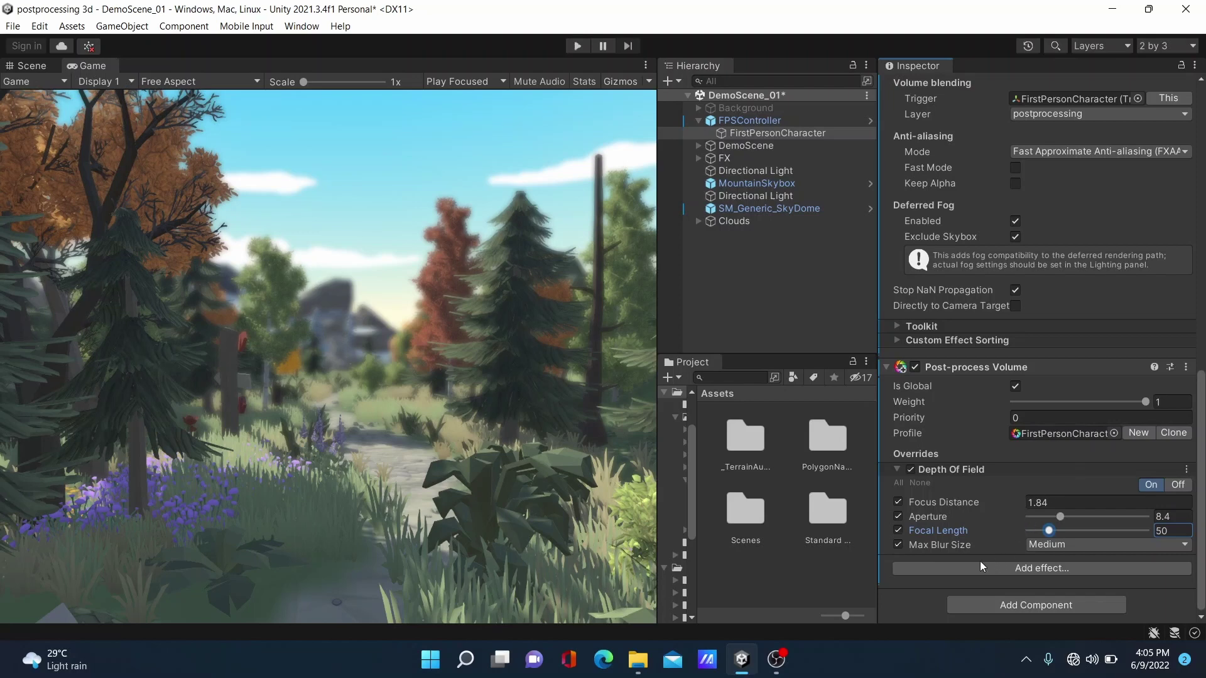
click(1072, 545)
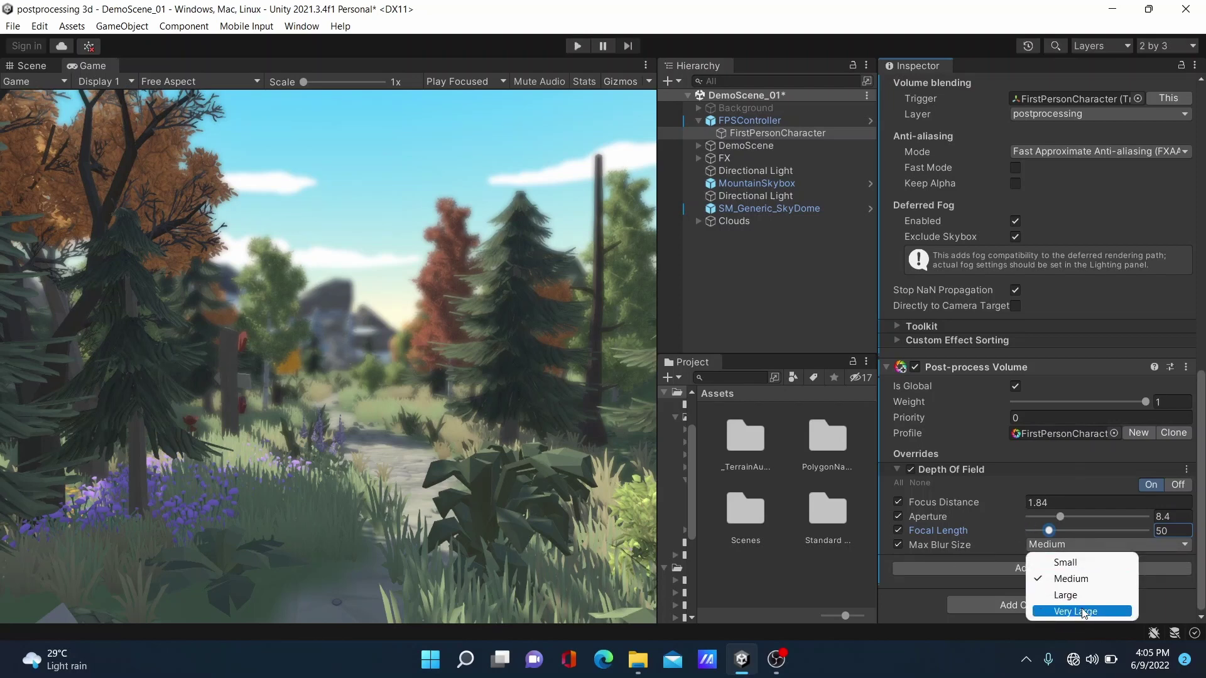
click(999, 548)
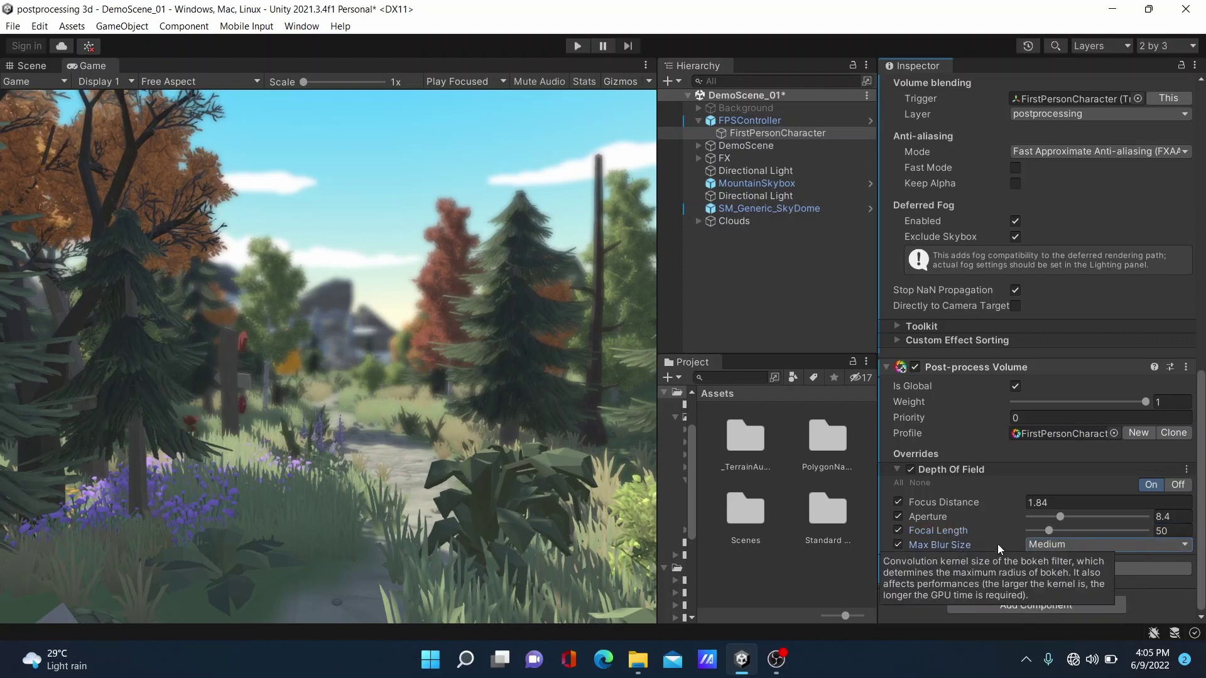
- Add a Vignette effect to the Post-process Volume and enable all its settings
click(1000, 569)
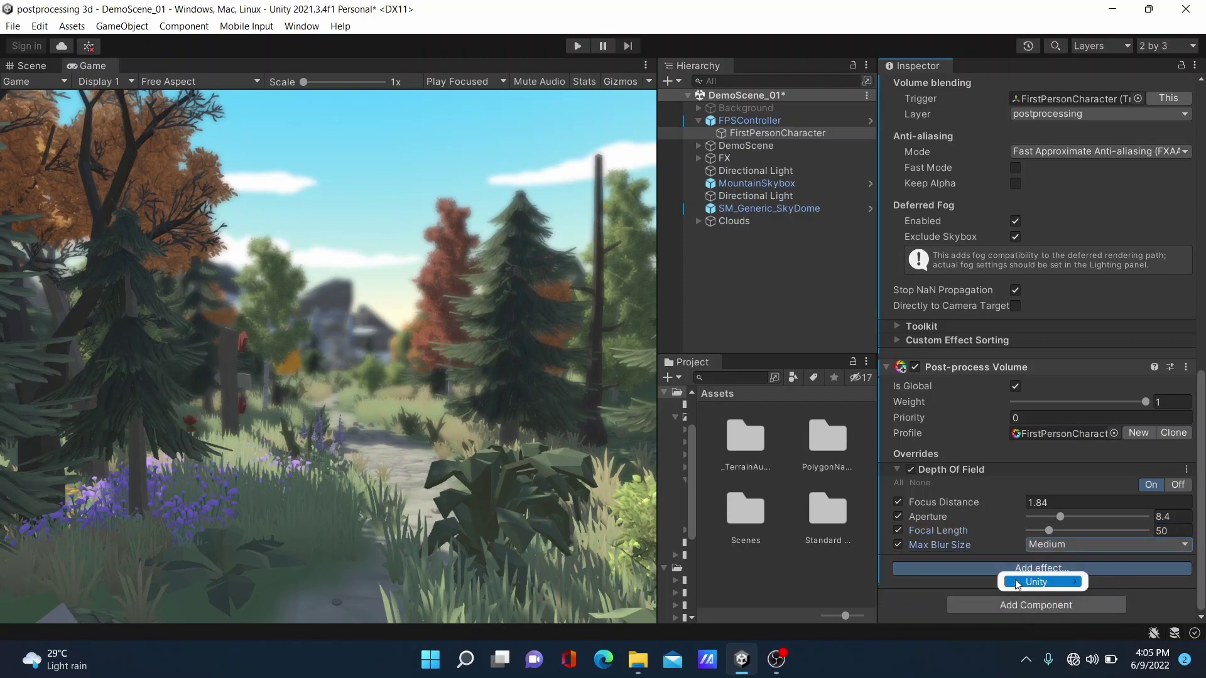
mouse_move(1018, 584)
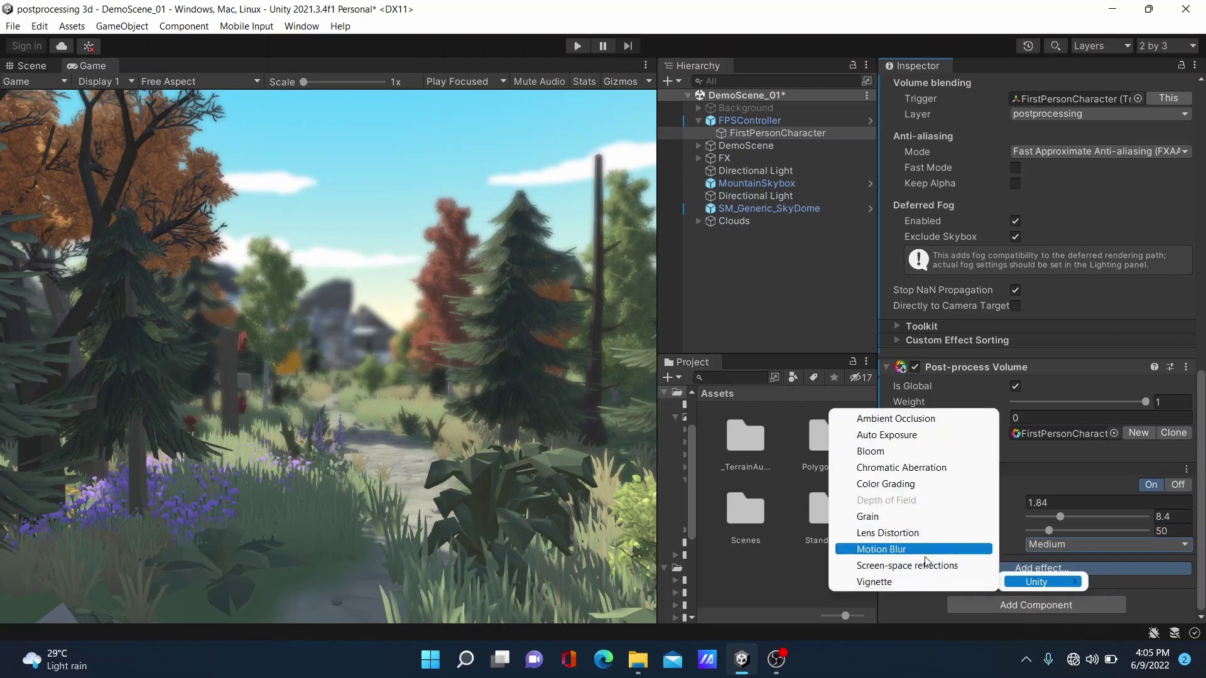
click(921, 582)
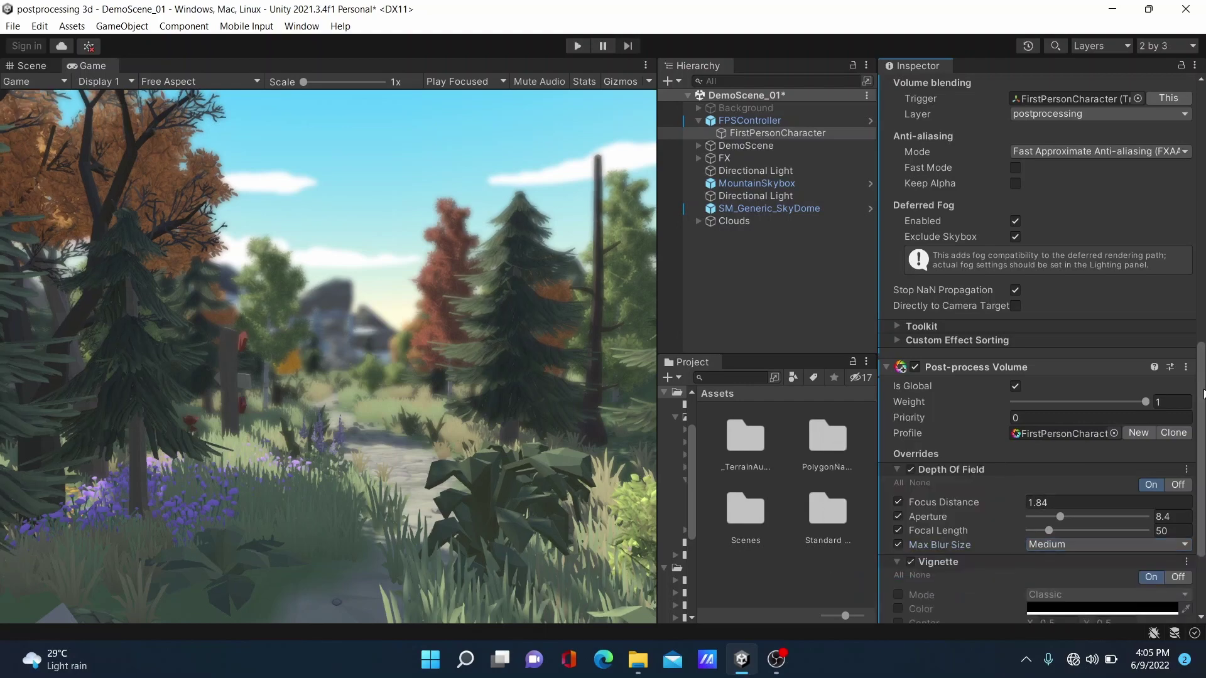
scroll(1203, 394, down, 4)
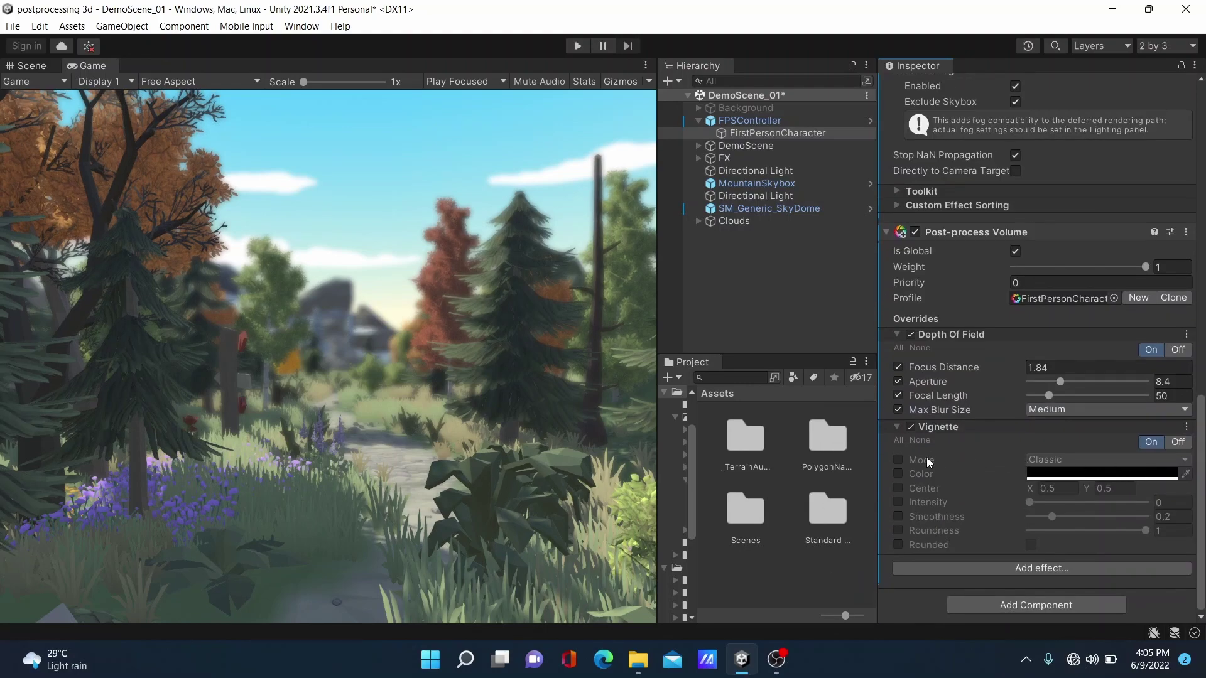
click(900, 441)
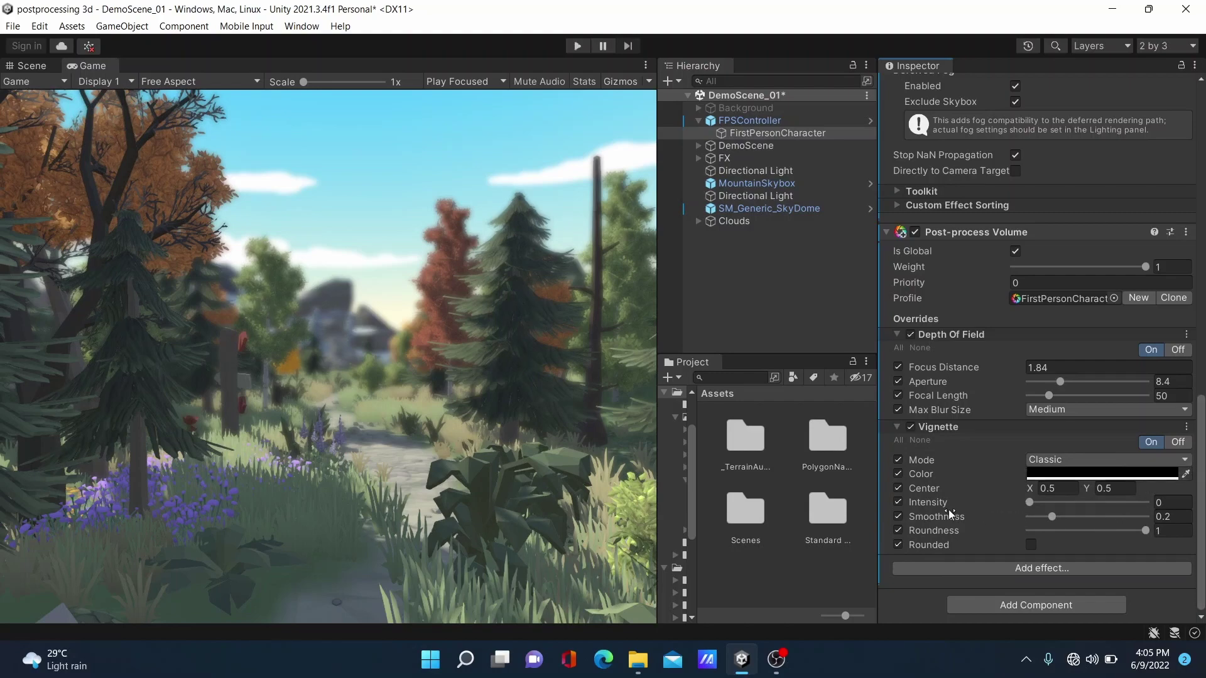
- Set the Vignette smoothness to 1 and its intensity to 0.298
drag(930, 501, 941, 504)
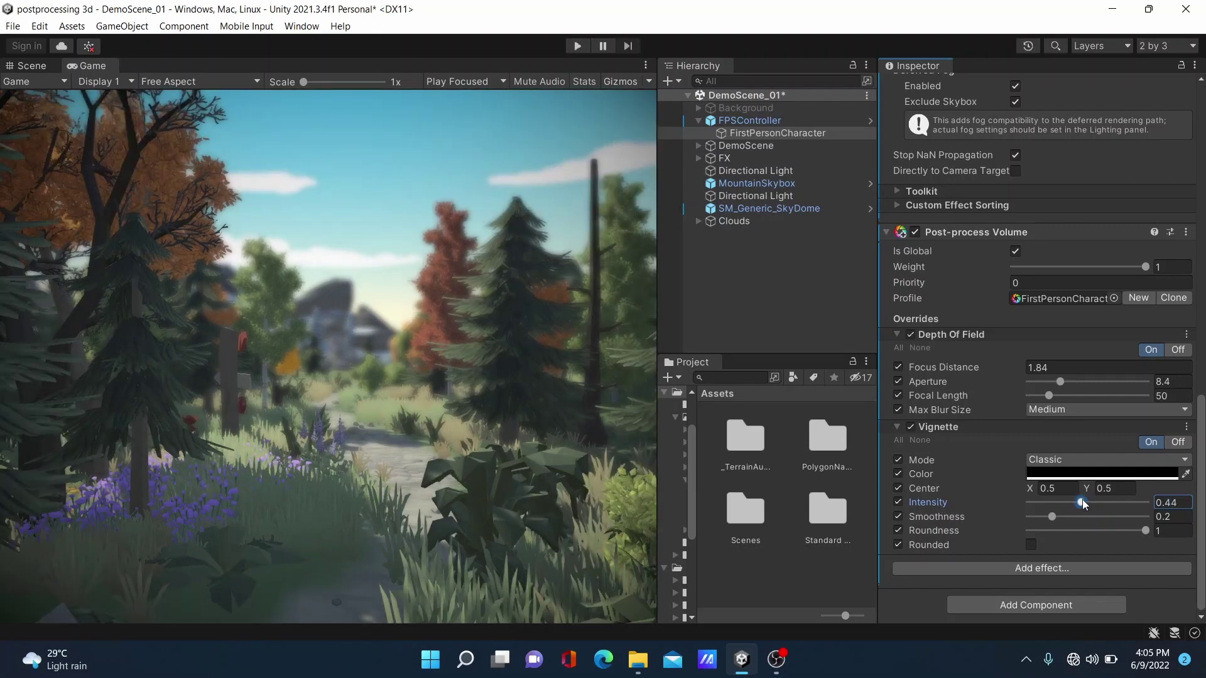
drag(1080, 503, 1193, 555)
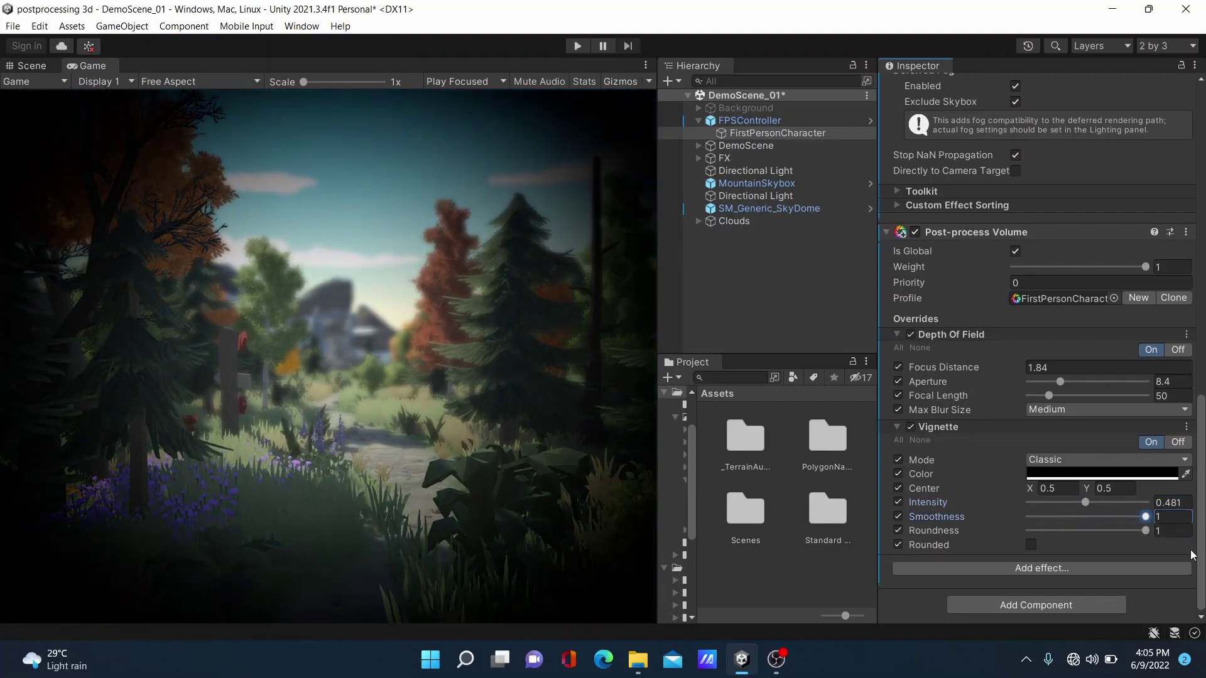
click(1084, 503)
drag(1084, 503, 1064, 503)
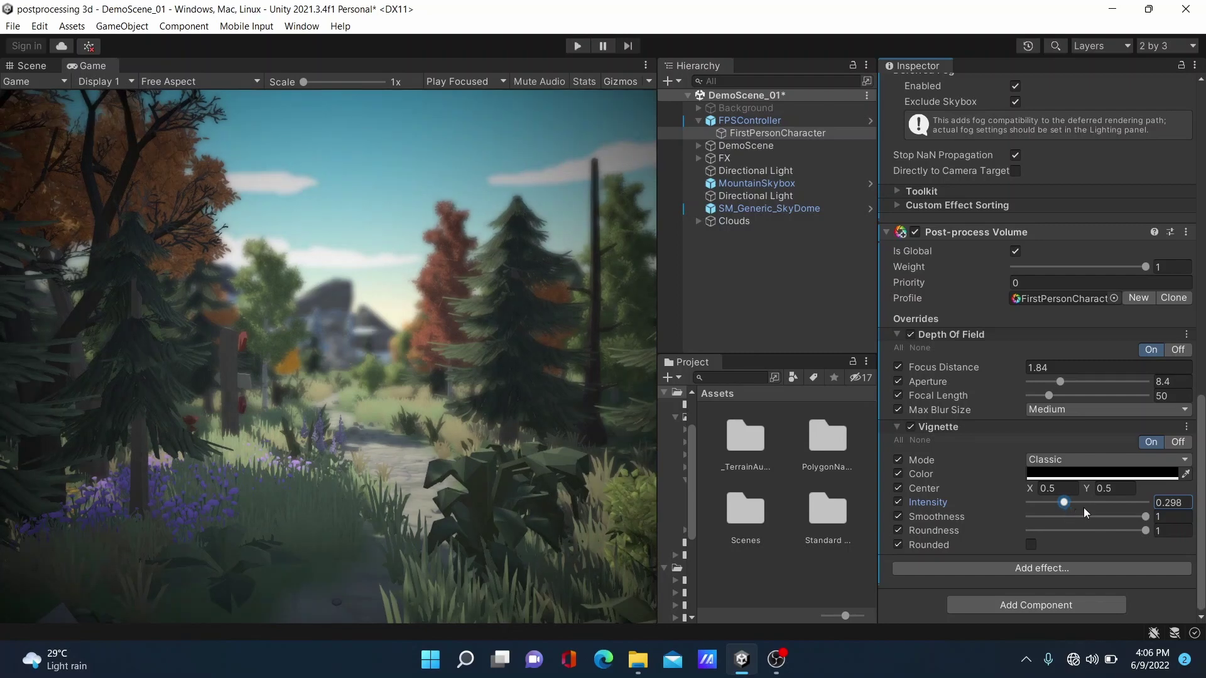
- Try out other colors for the Vignette and return it to black (000000)
click(1120, 474)
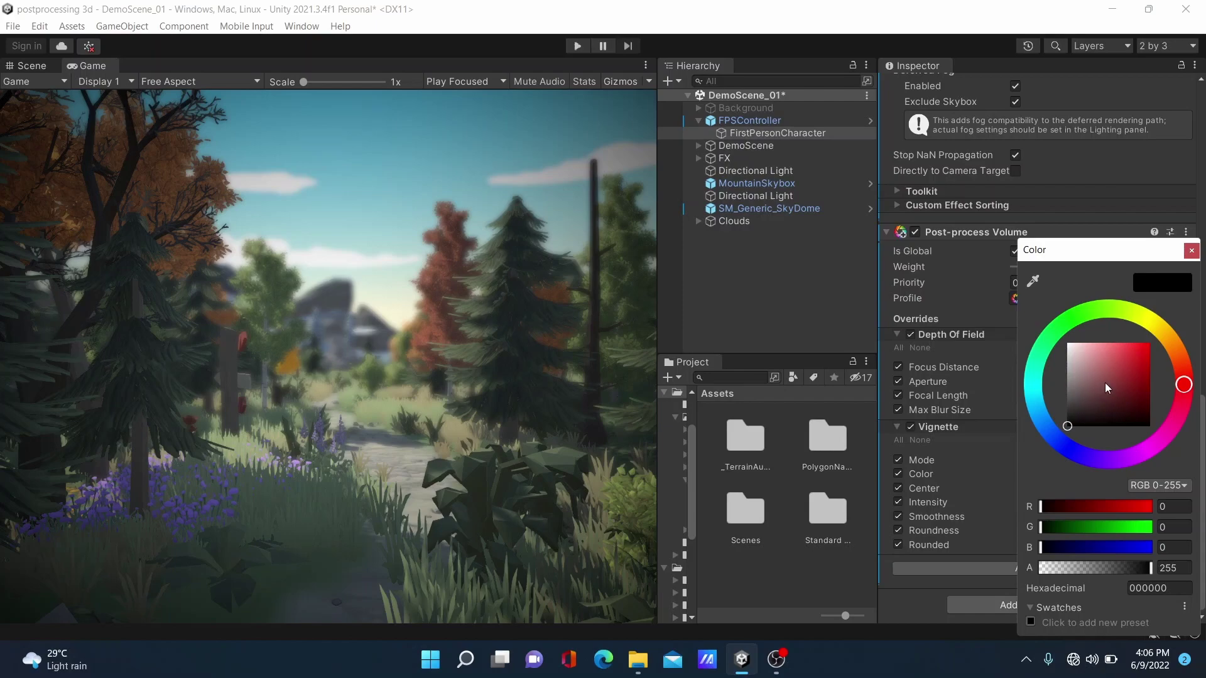
drag(1105, 384, 1063, 442)
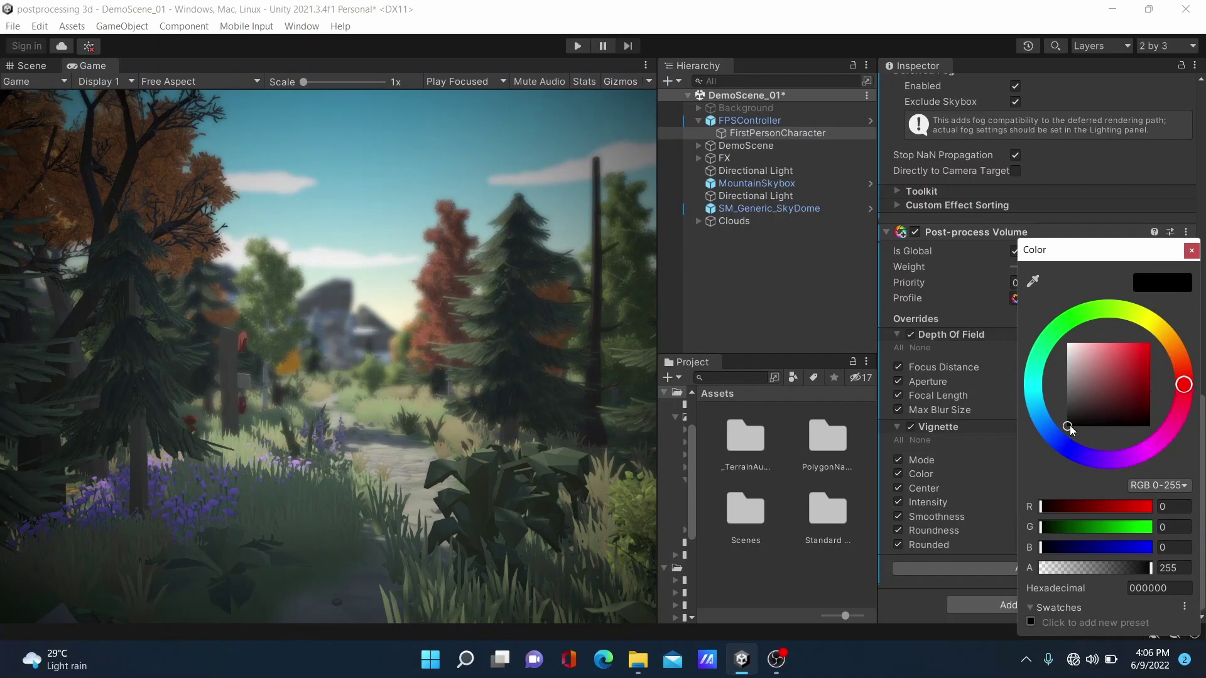
mouse_move(1068, 426)
mouse_down()
mouse_move(1091, 393)
mouse_move(1069, 432)
mouse_up()
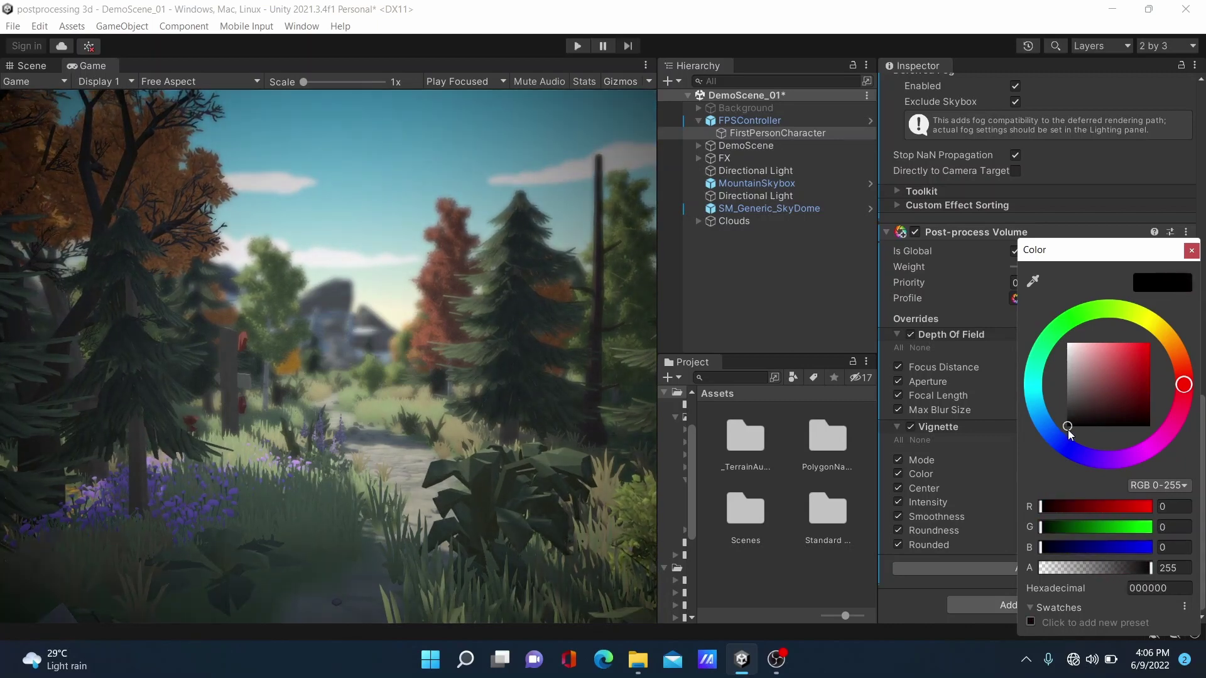
click(1191, 250)
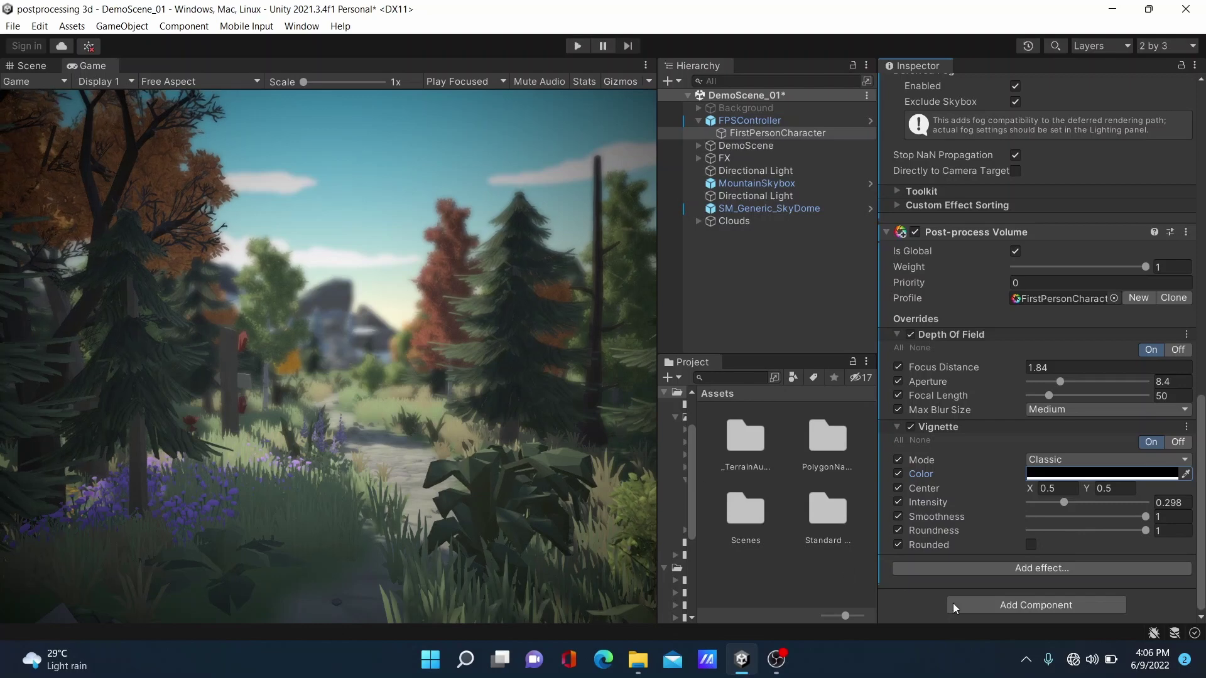
- Add a Color Grading effect to the Post-process Volume and enable all its settings
click(1043, 570)
mouse_move(1066, 581)
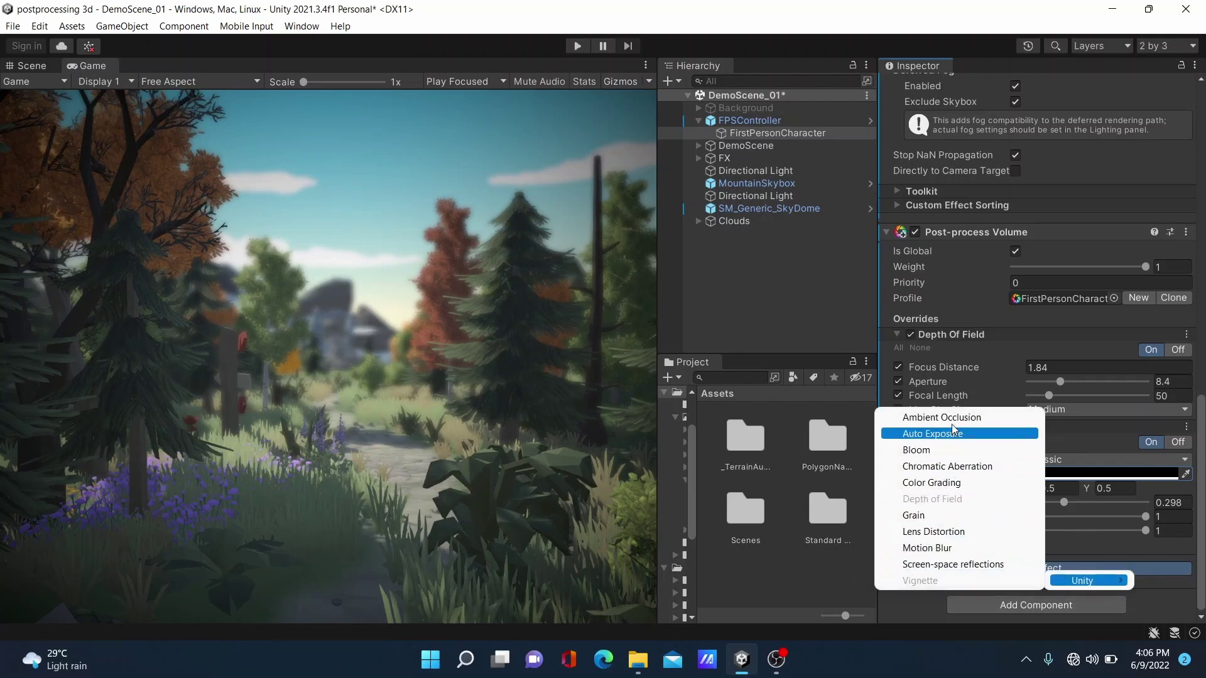
click(959, 483)
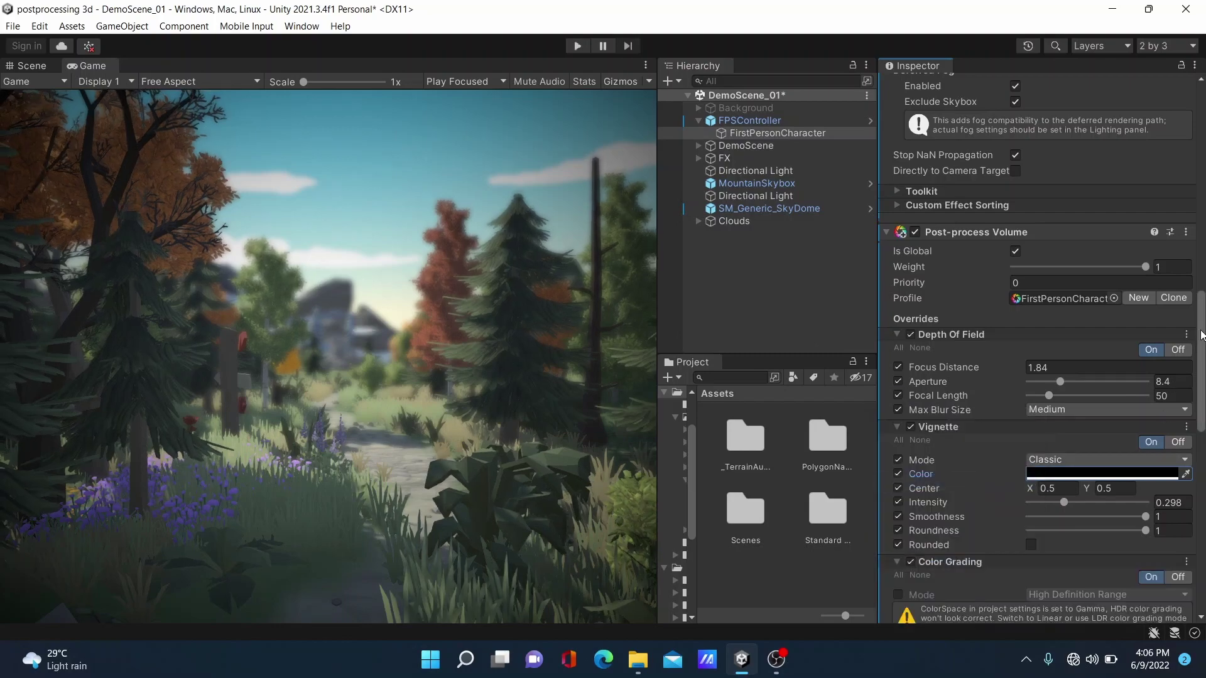
scroll(910, 156, down, 10)
click(899, 154)
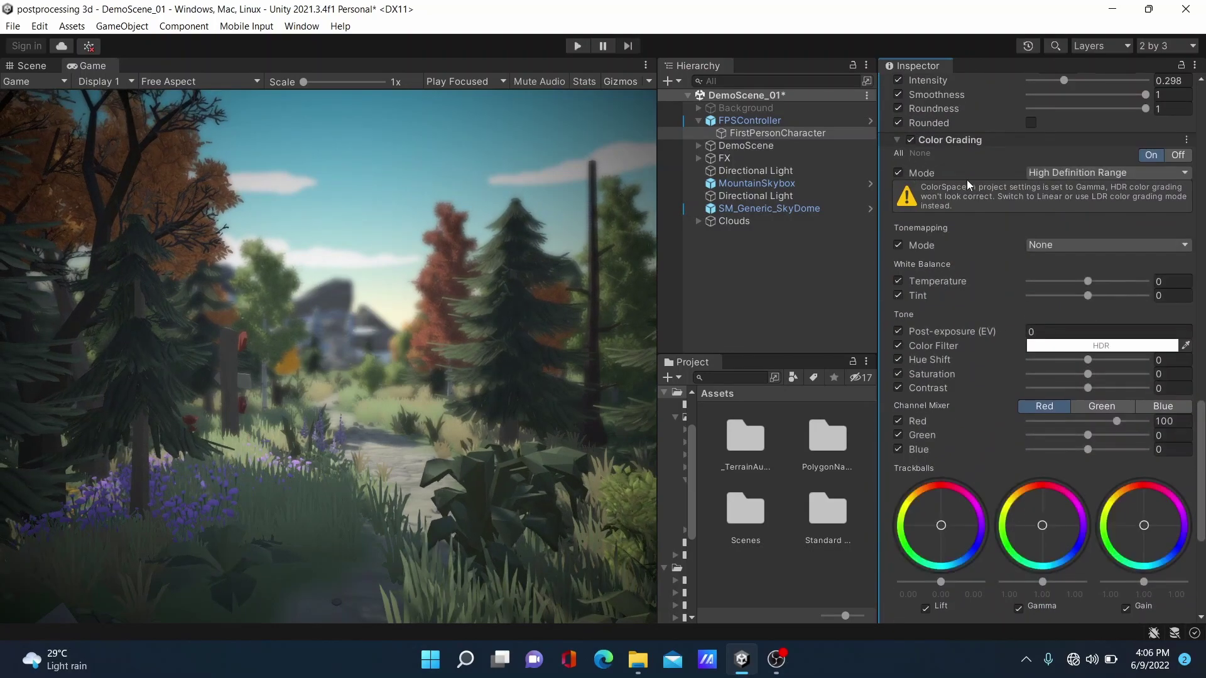
- Set the Color Grading white balance to temperature 8 and tint 15
scroll(1202, 438, down, 1)
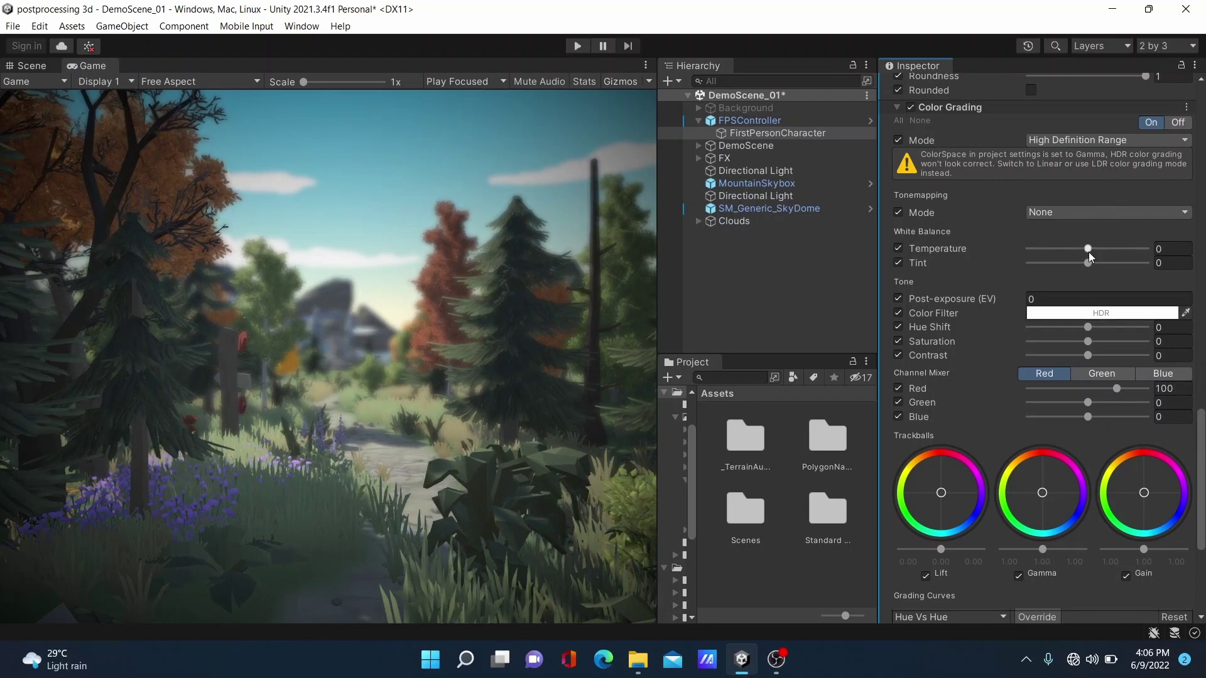
drag(1089, 250, 1102, 250)
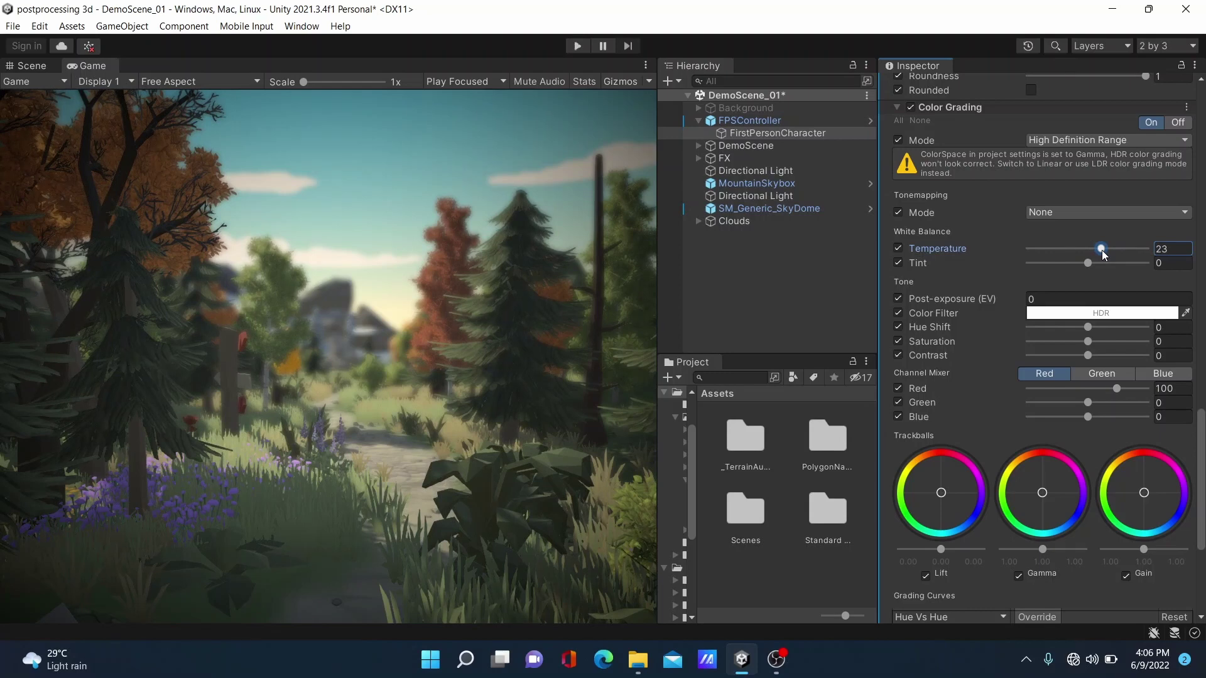
drag(1101, 250, 1097, 276)
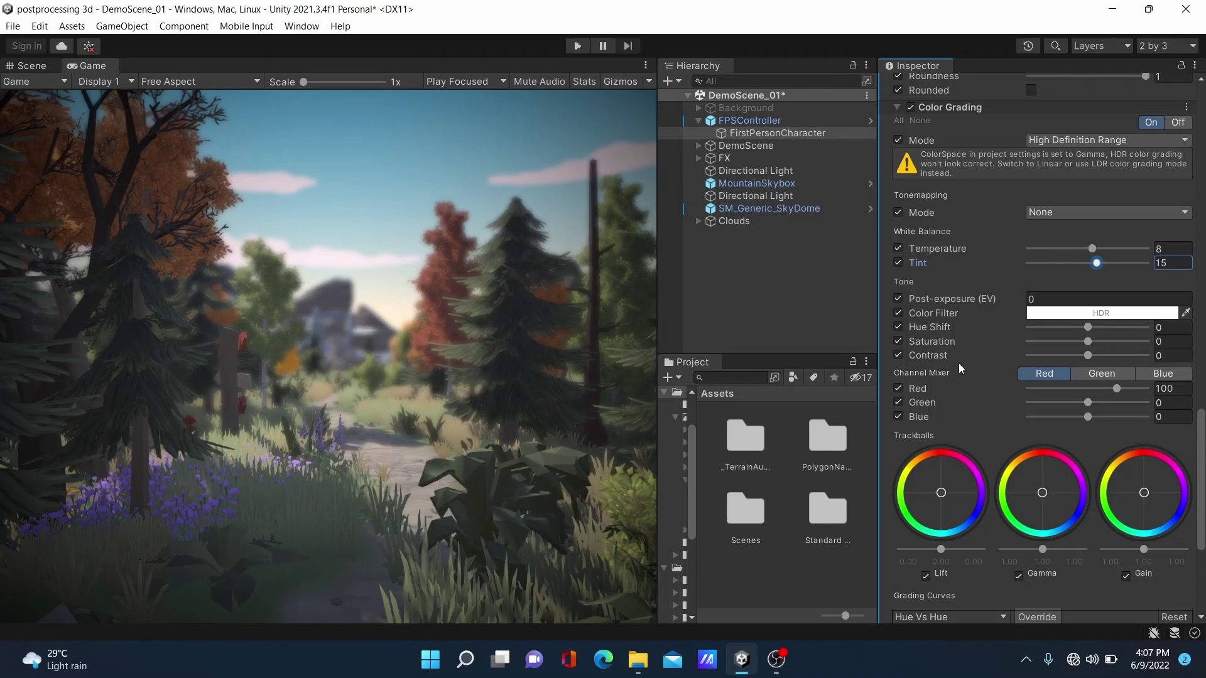
- Raise the Color Grading saturation to 51
drag(1089, 342, 1115, 354)
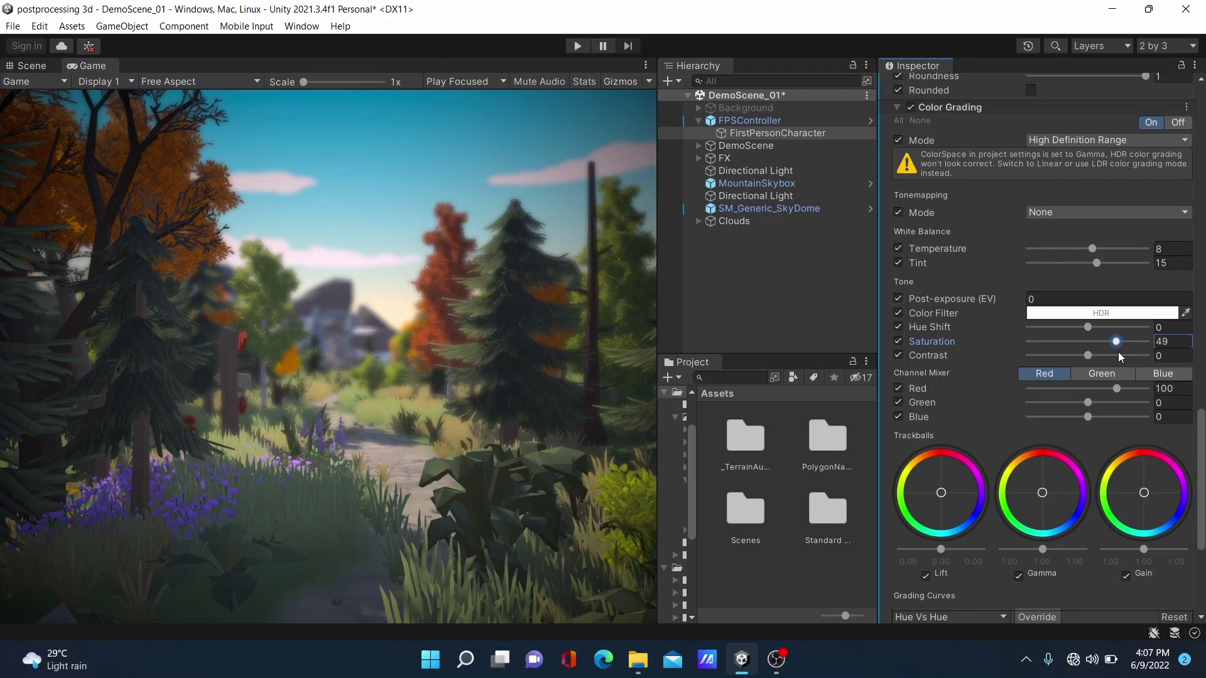
drag(1118, 353, 1118, 353)
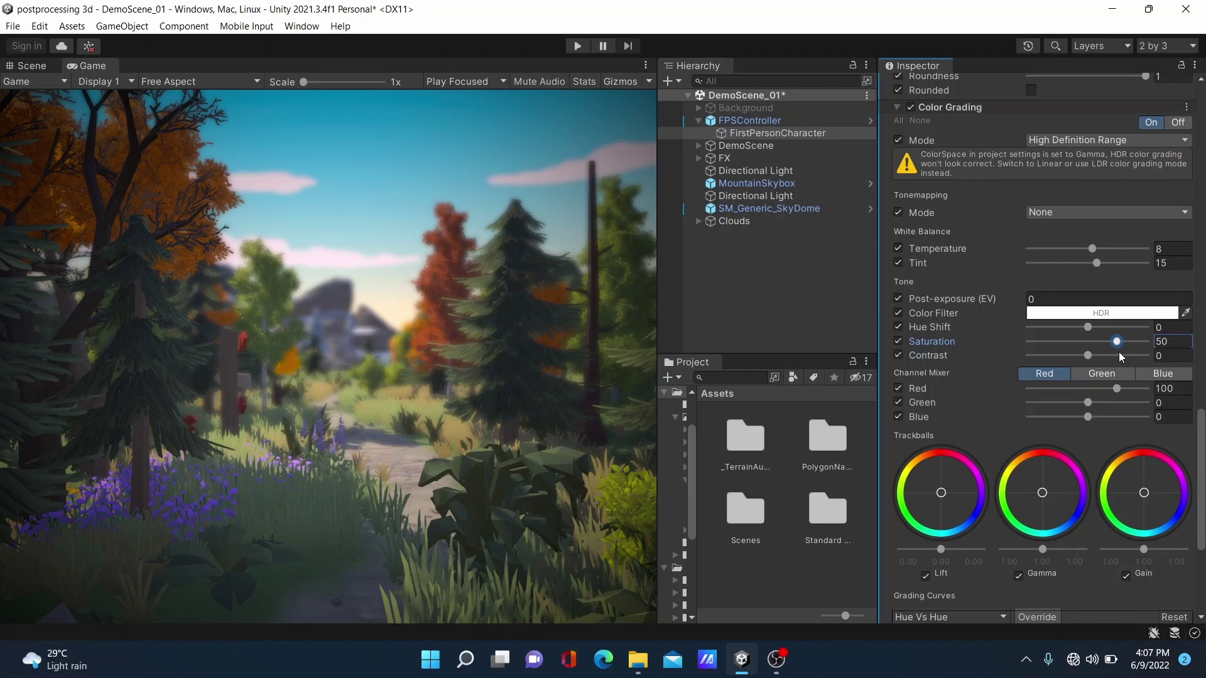
drag(1119, 355, 1120, 357)
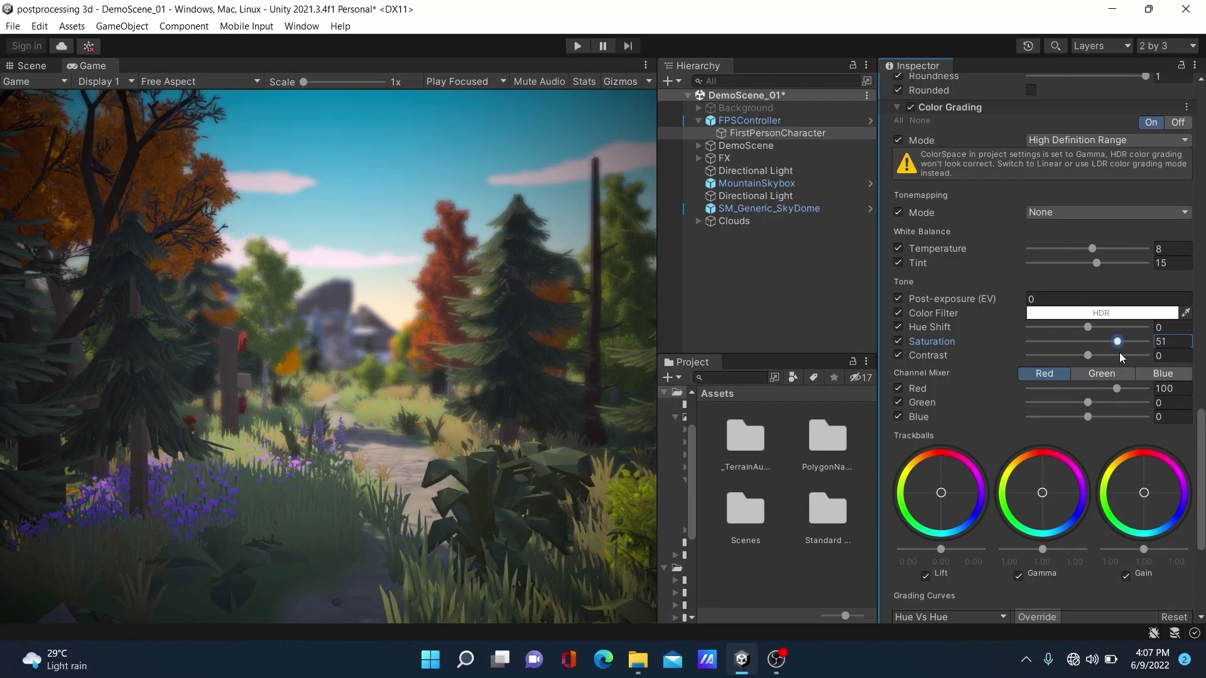
- Set the Color Grading saturation to 54 and contrast to 20
drag(1119, 353, 1121, 356)
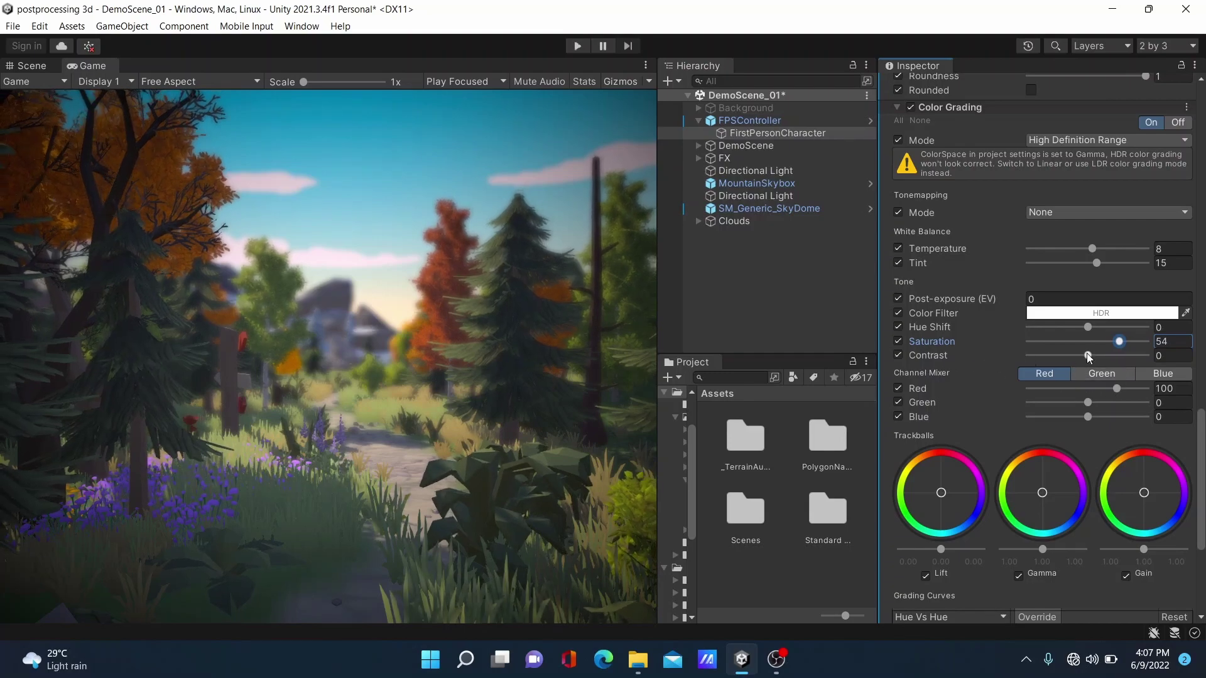
drag(1087, 355, 1101, 358)
drag(1100, 358, 1100, 358)
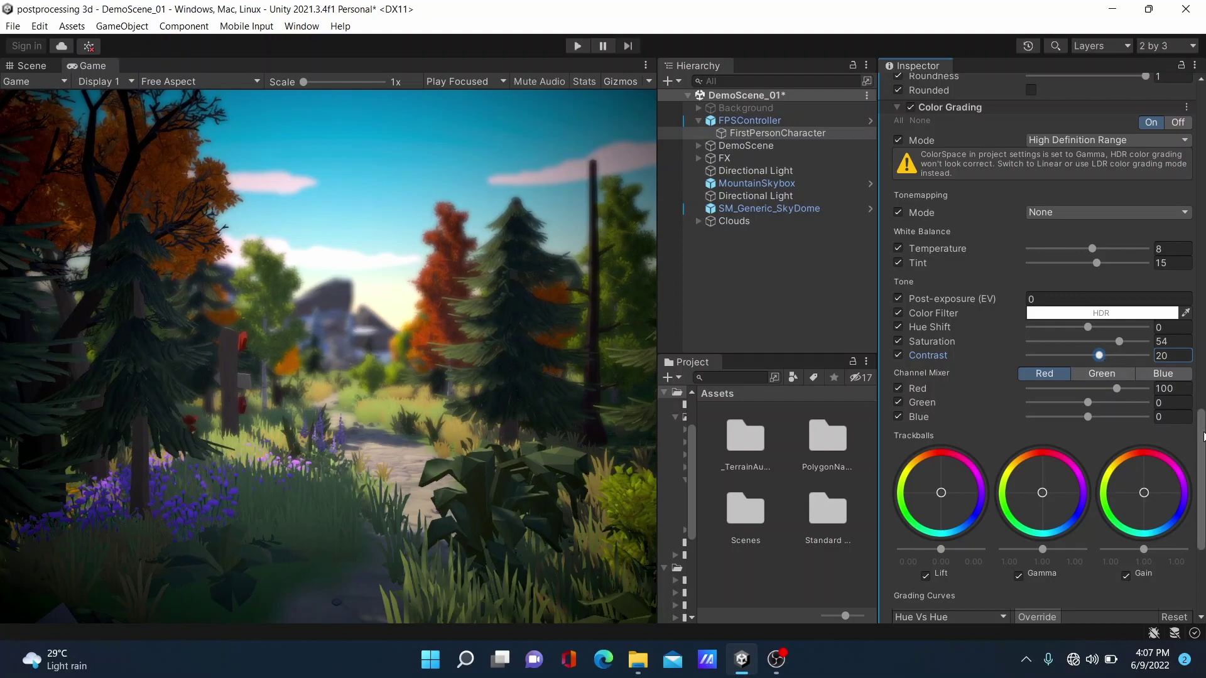
- Disable and re-enable the camera's Post-process Volume to compare the scene with and without its effects
drag(1202, 437, 1201, 483)
scroll(1201, 483, up, 3)
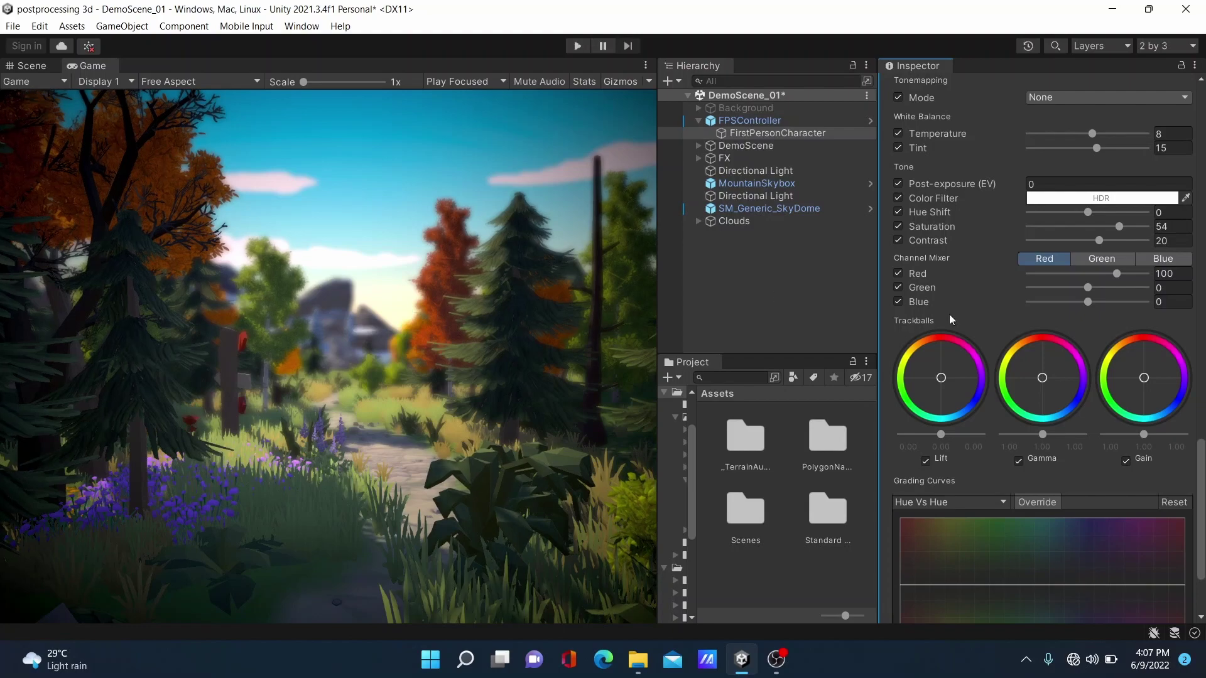
drag(1202, 495, 1202, 320)
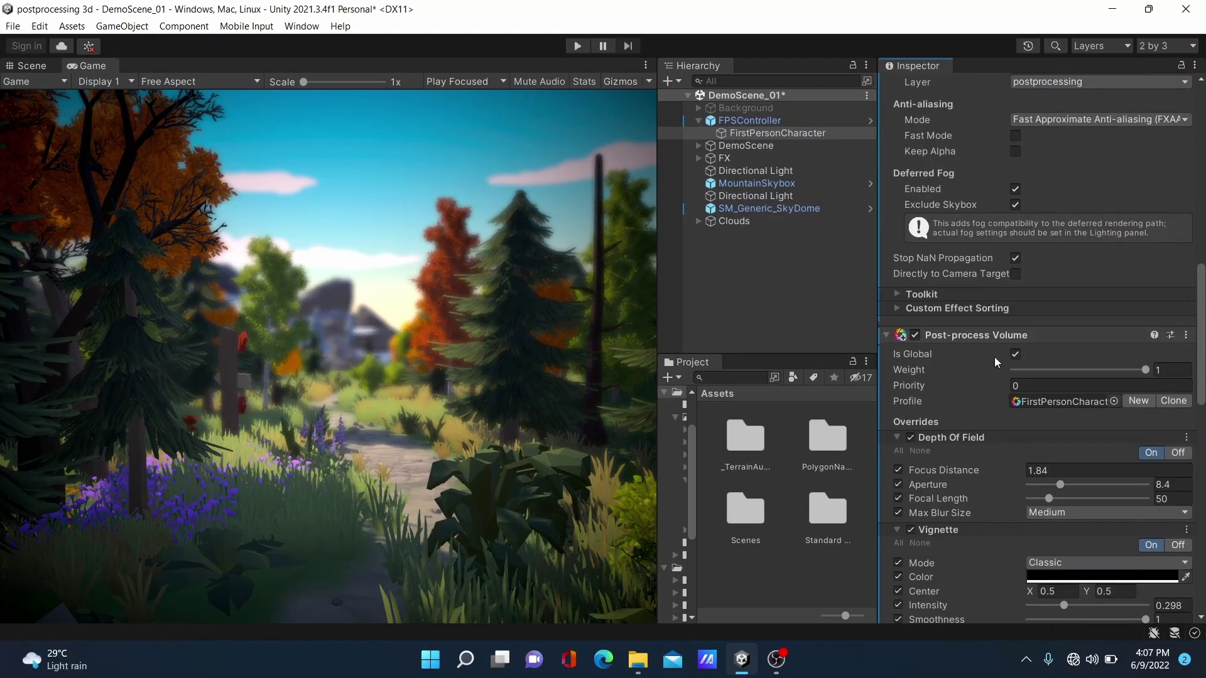
click(915, 335)
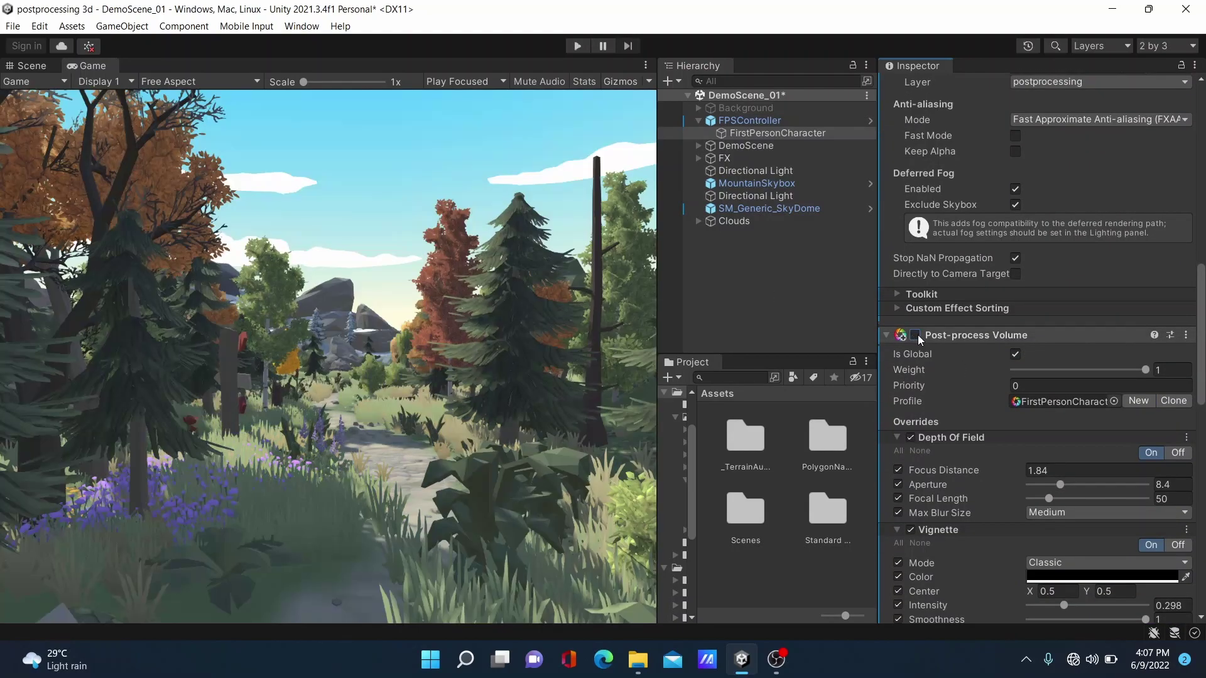
click(915, 336)
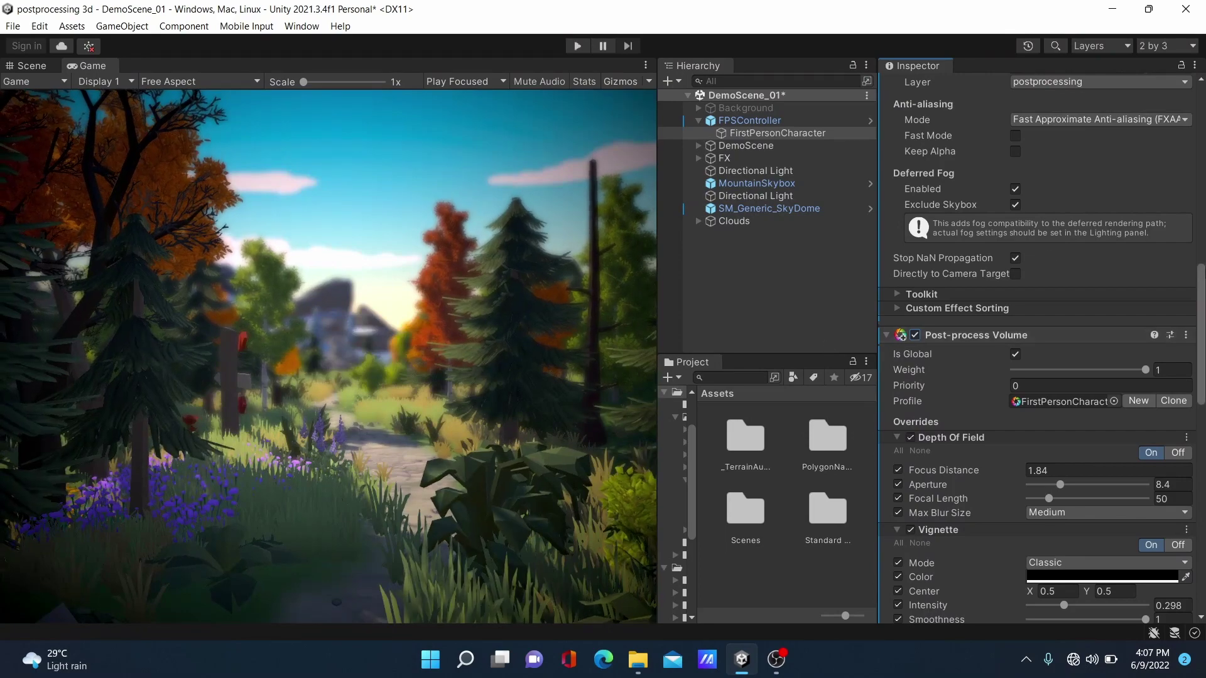
- Add an Ambient Occlusion effect to the Post-process Volume and enable all its settings
drag(1201, 287, 1202, 497)
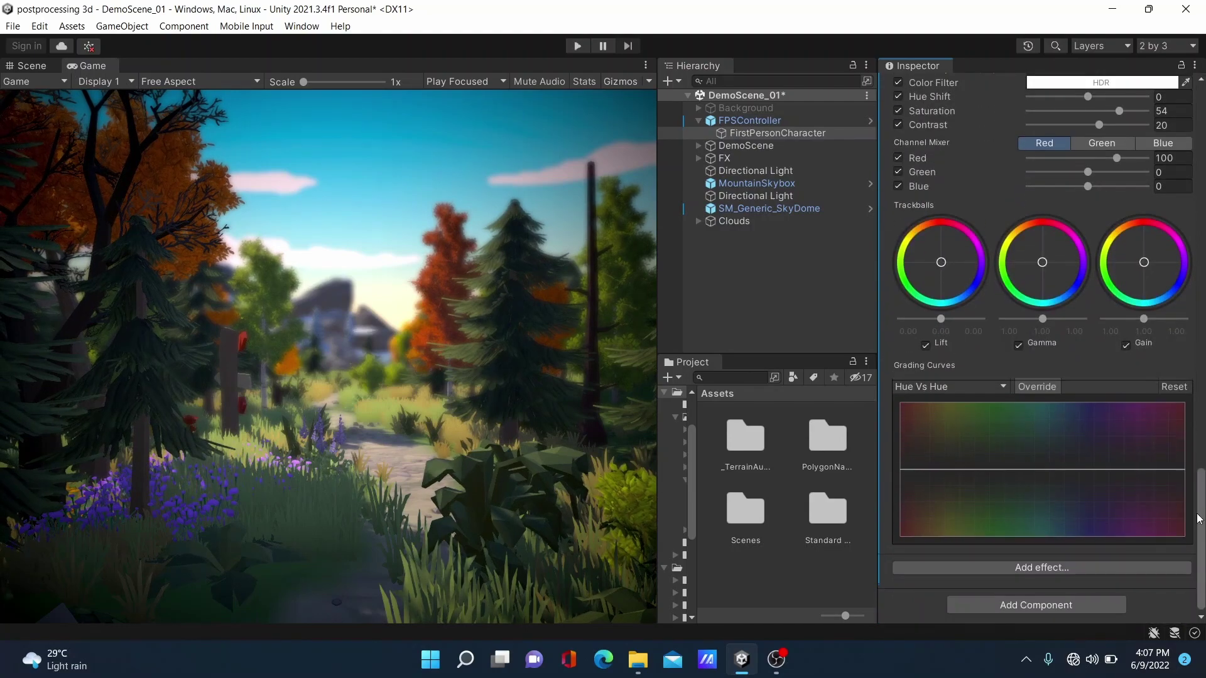
click(1067, 567)
mouse_move(1131, 579)
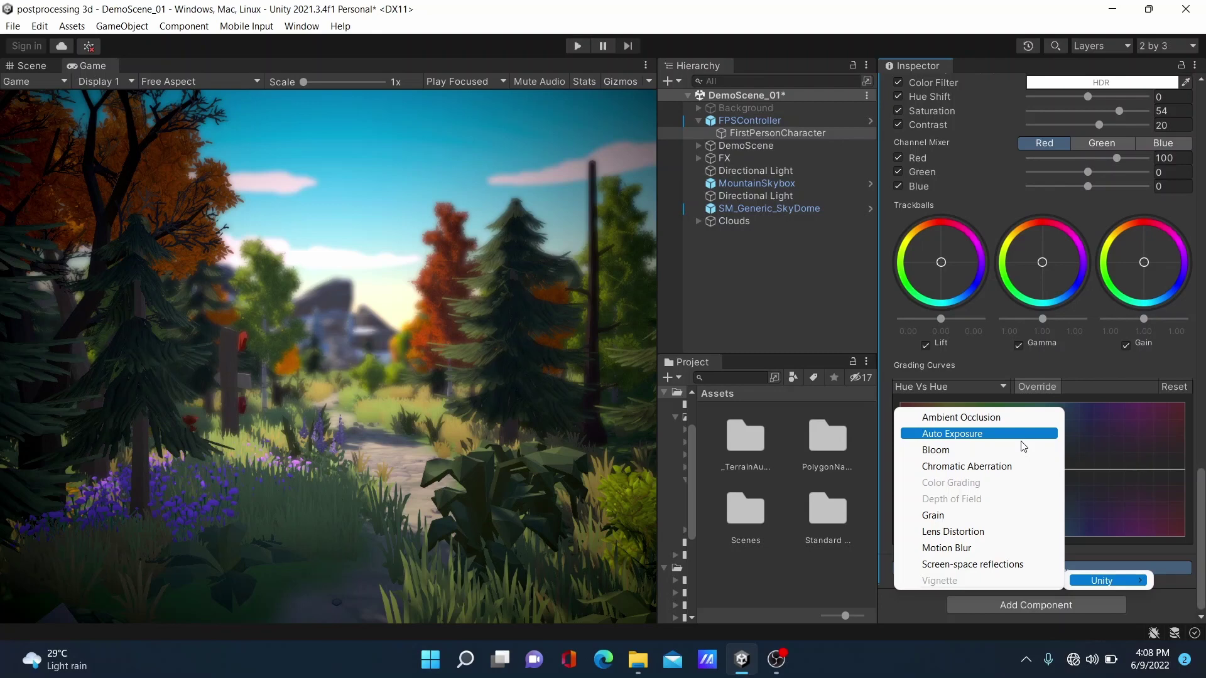
click(961, 417)
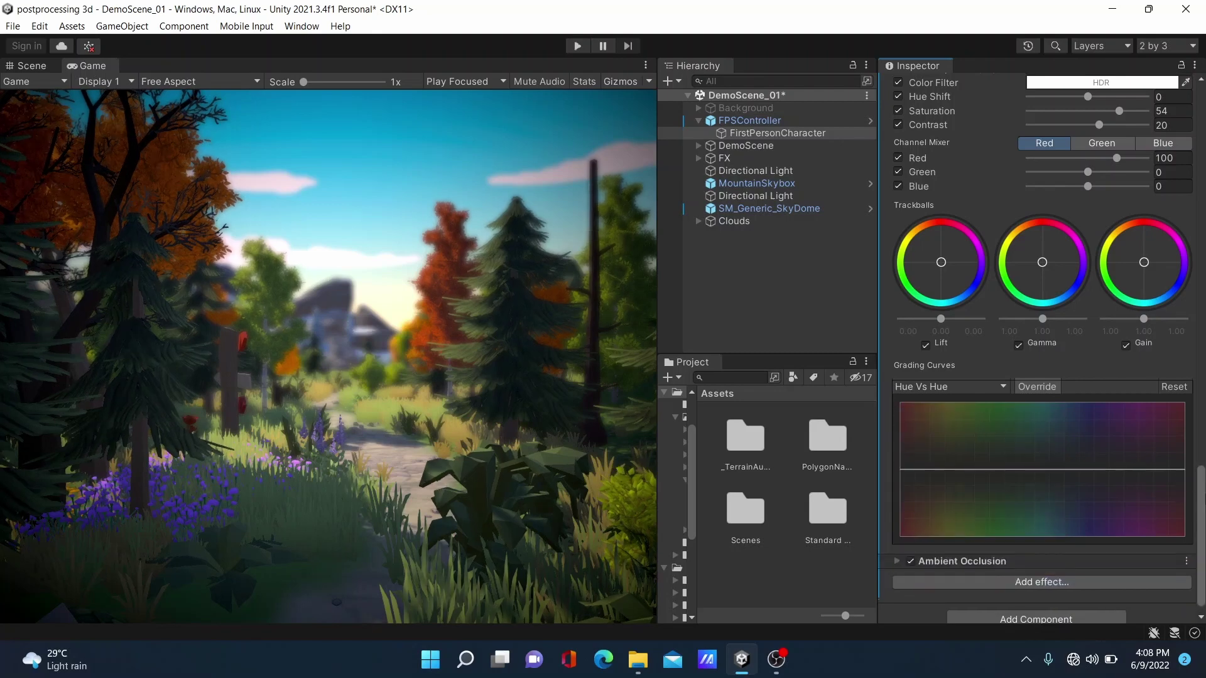
scroll(906, 562, down, 1)
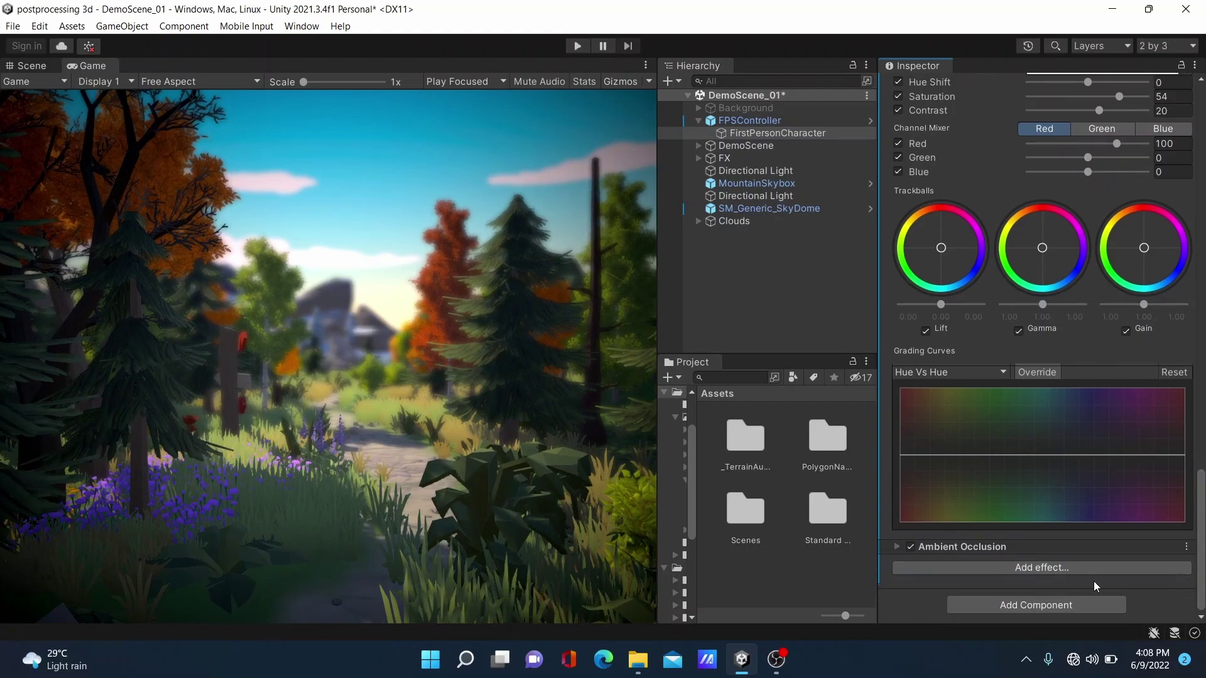
click(897, 548)
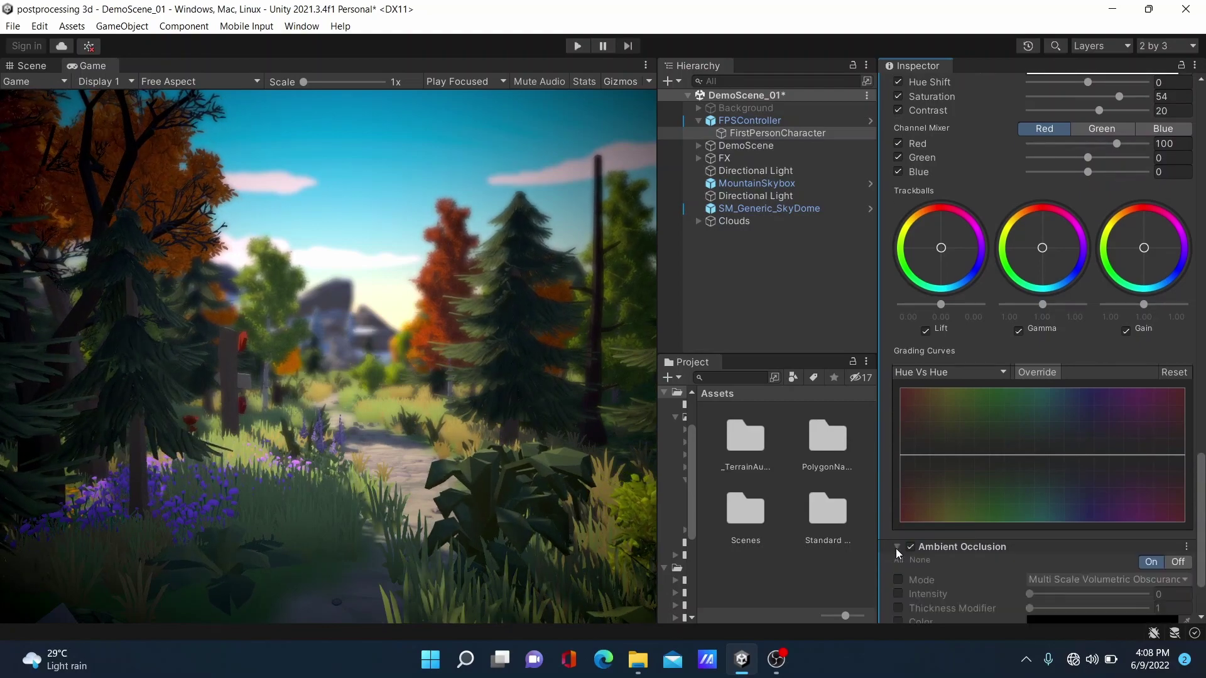
scroll(959, 500, down, 3)
click(898, 468)
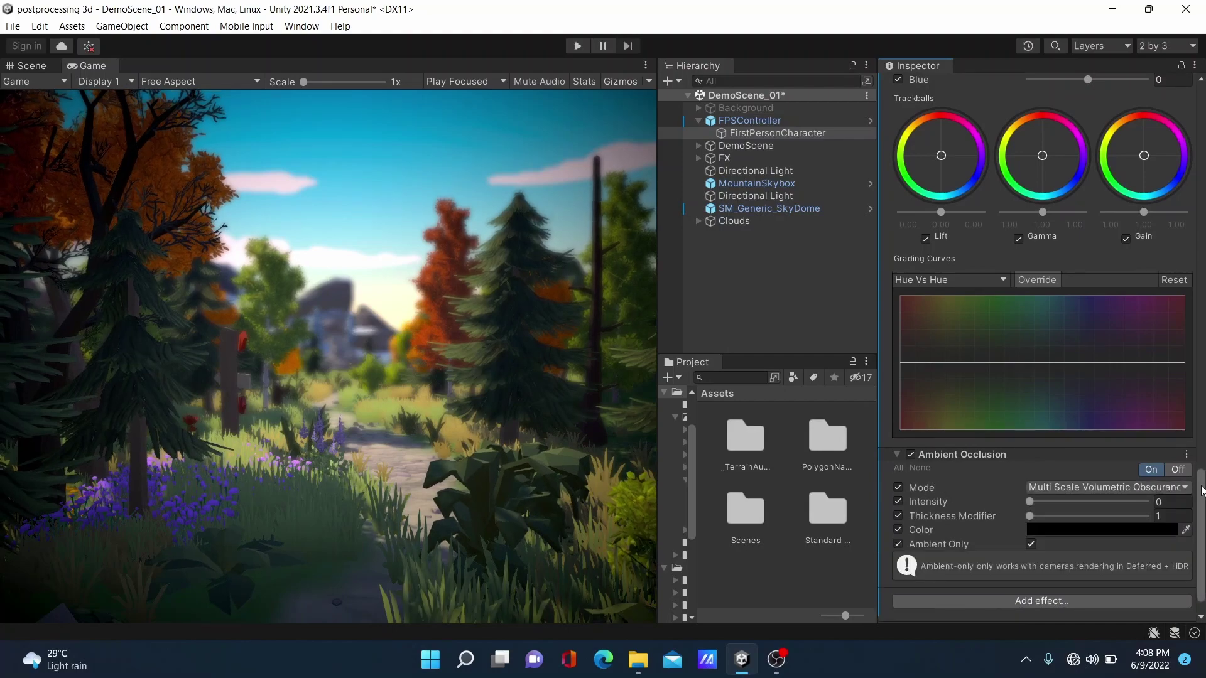
scroll(1203, 484, down, 1)
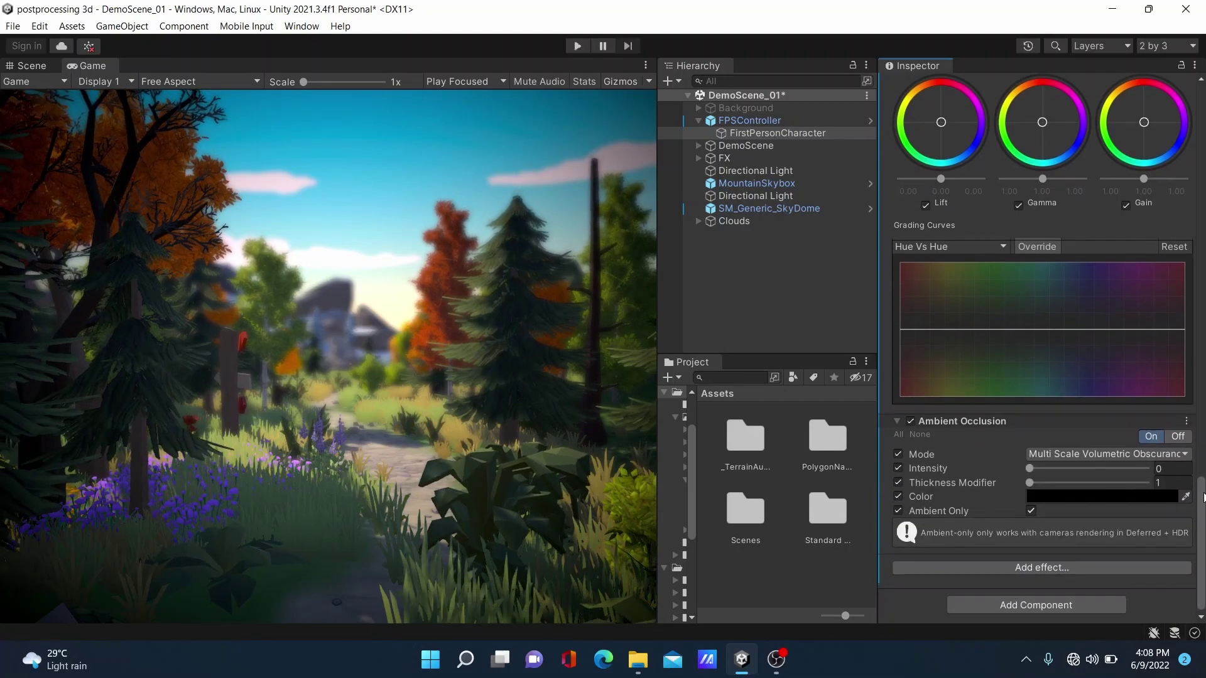
- Set the Ambient Occlusion intensity to 0.54 and the thickness modifier to 1.3
drag(1030, 469, 1046, 473)
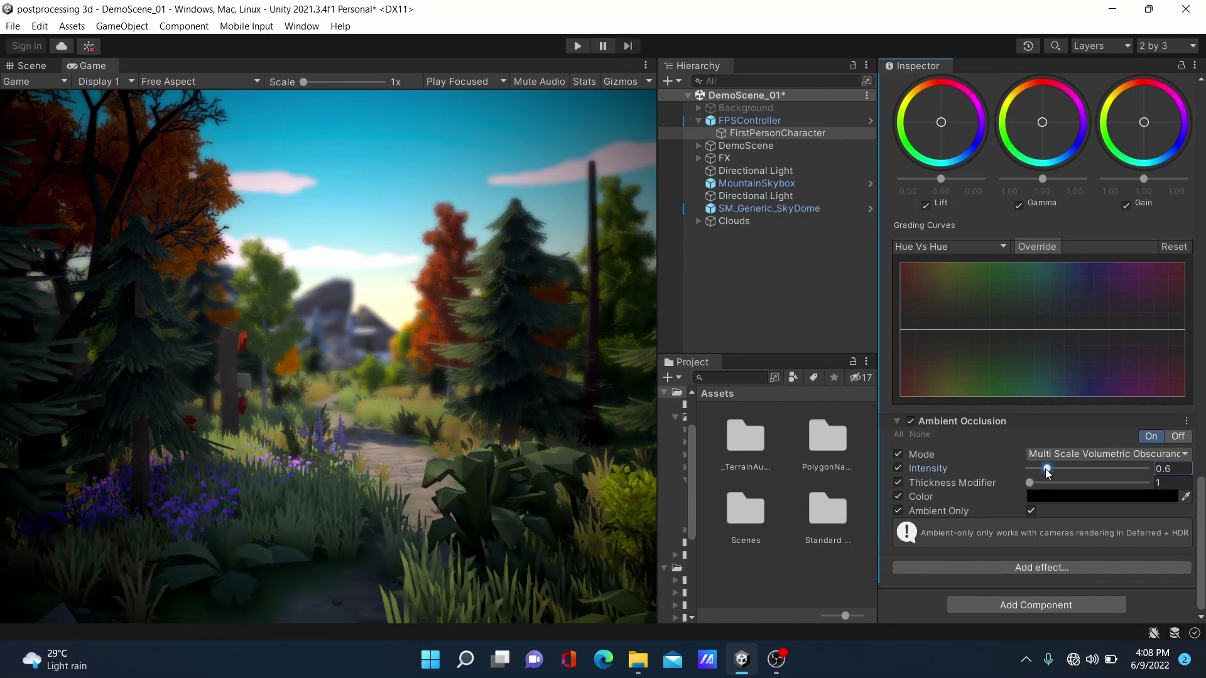
drag(1047, 473, 1055, 473)
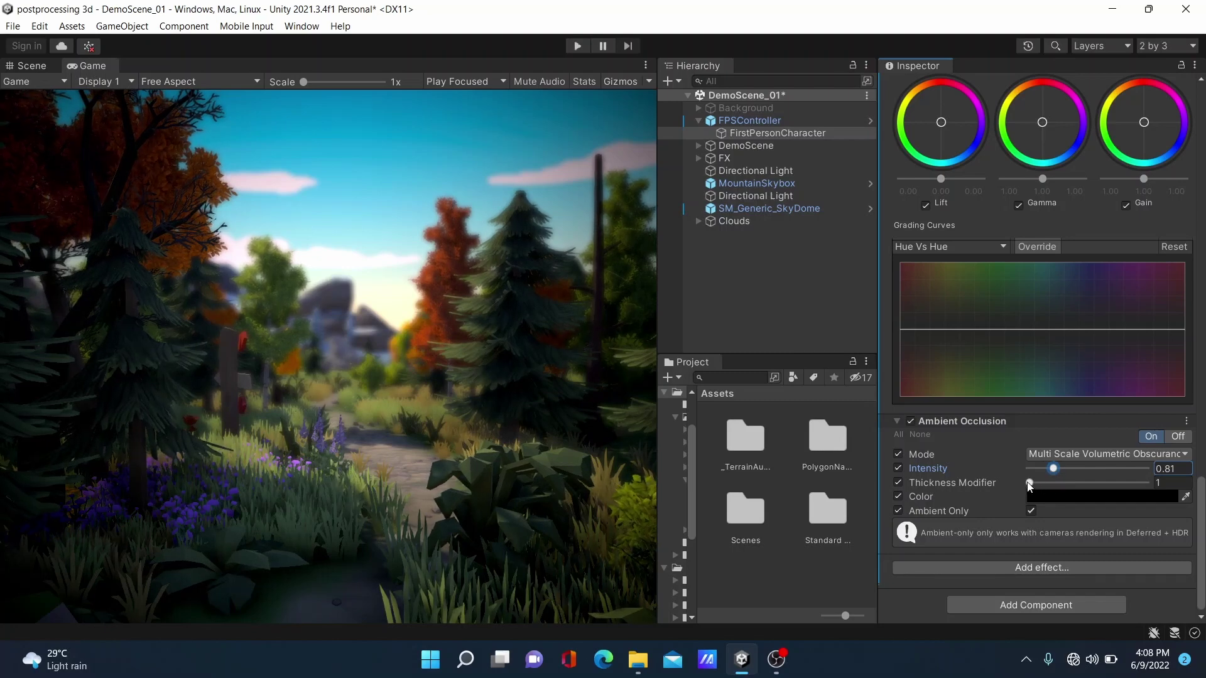
mouse_move(1029, 486)
mouse_down()
mouse_move(1159, 492)
mouse_move(1025, 499)
mouse_move(1048, 478)
mouse_up()
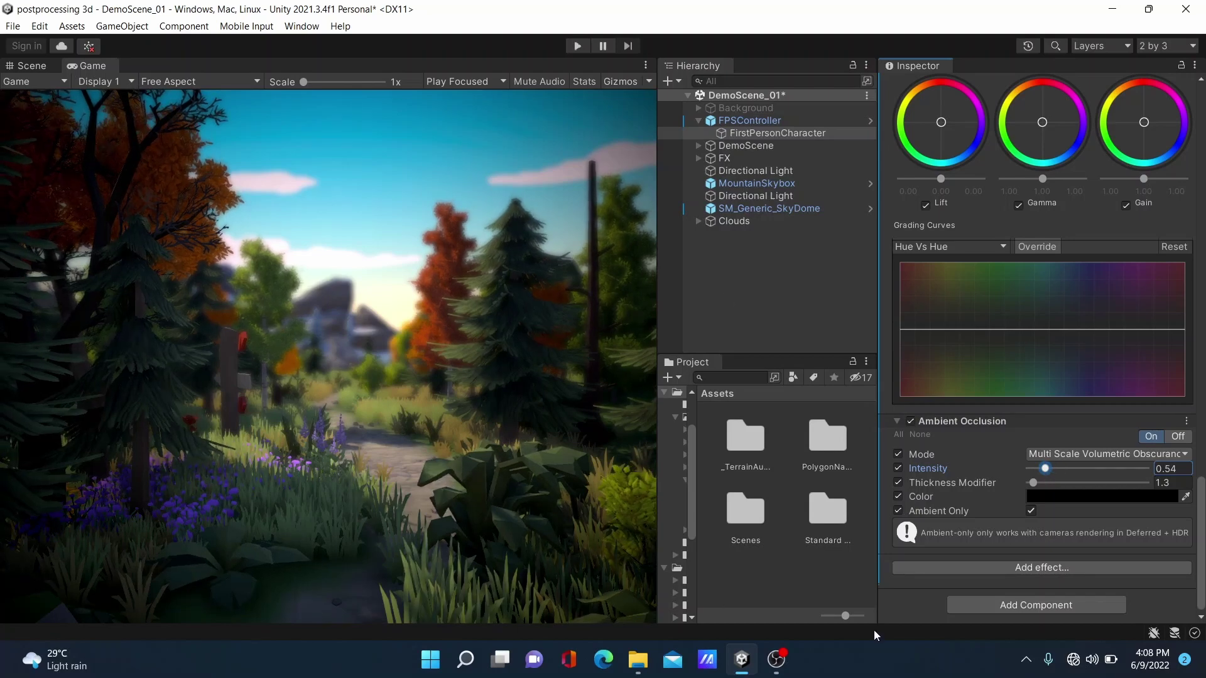
click(1068, 567)
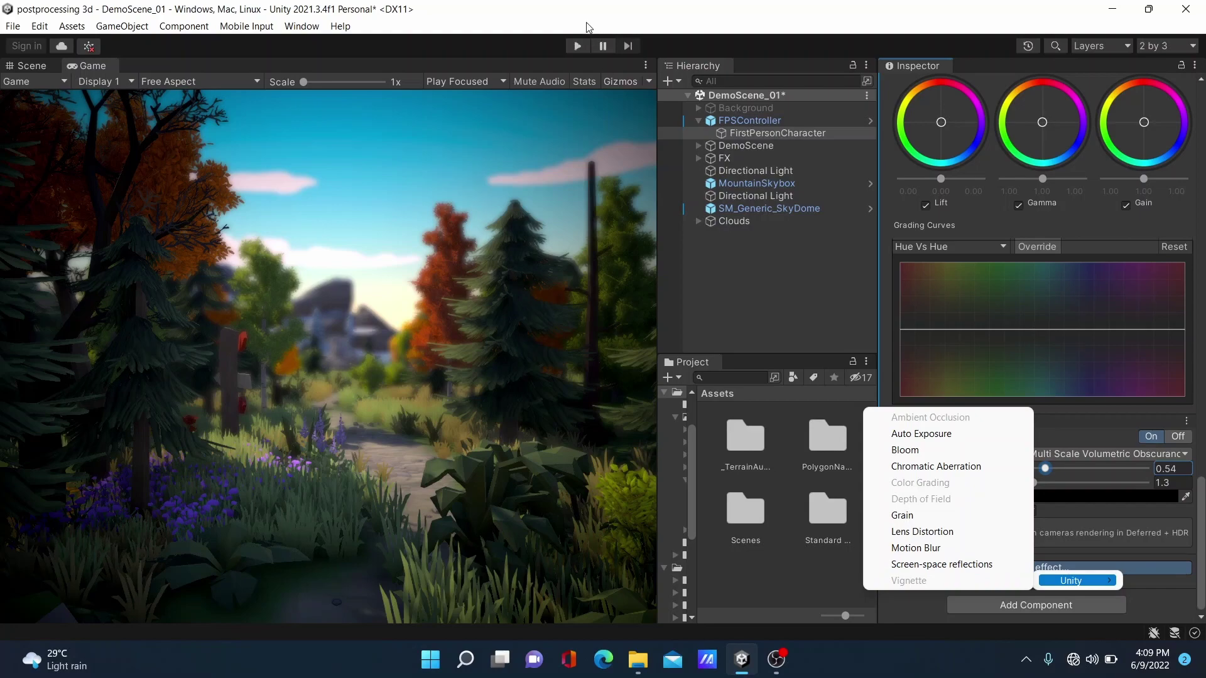
- Run the scene in play mode and walk forward along the forest path to examine the post-processing effects
click(578, 47)
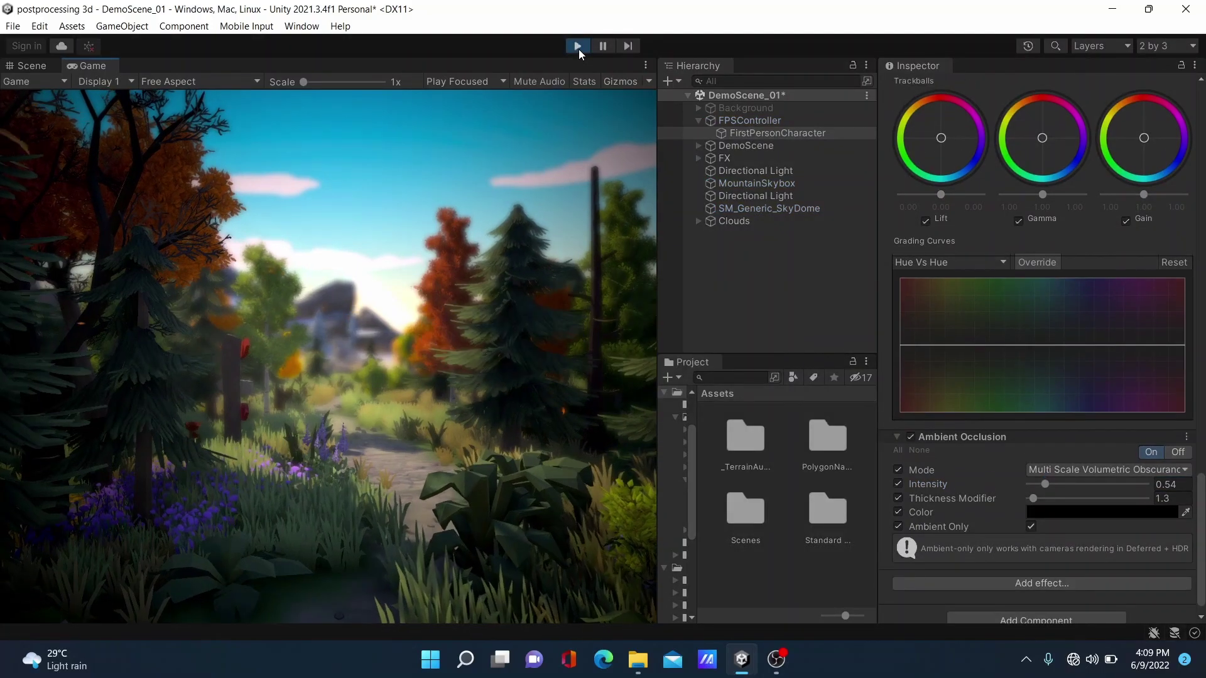
key(w)
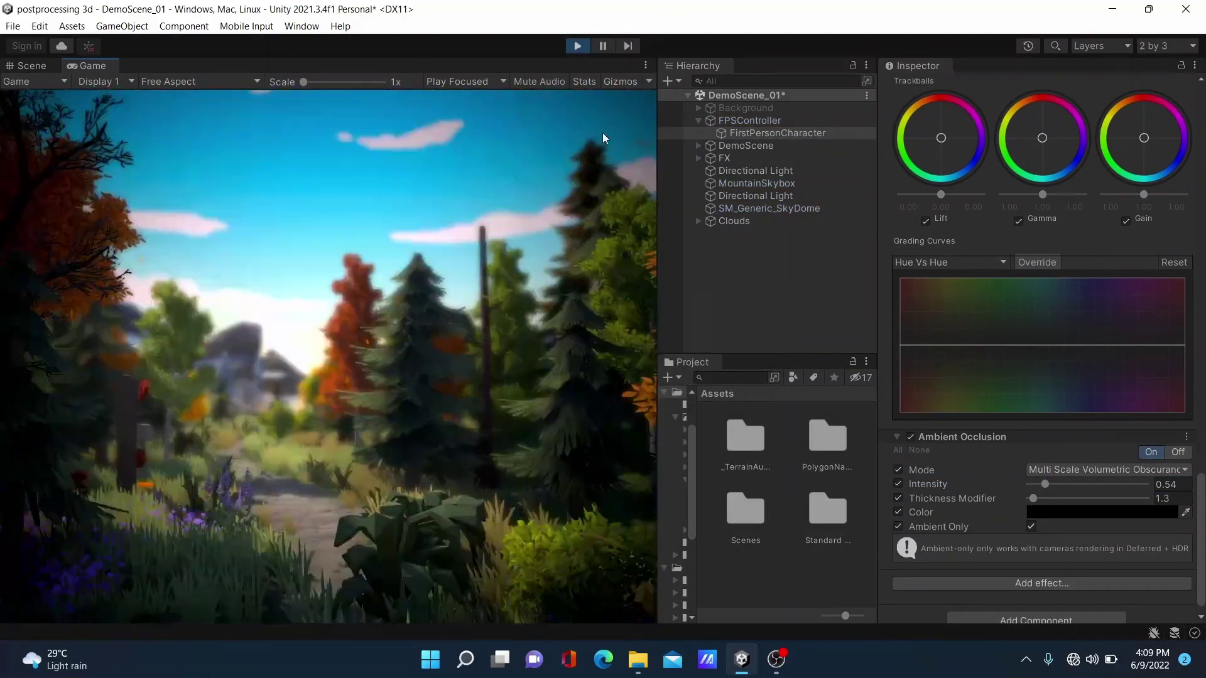
click(598, 140)
key(w)
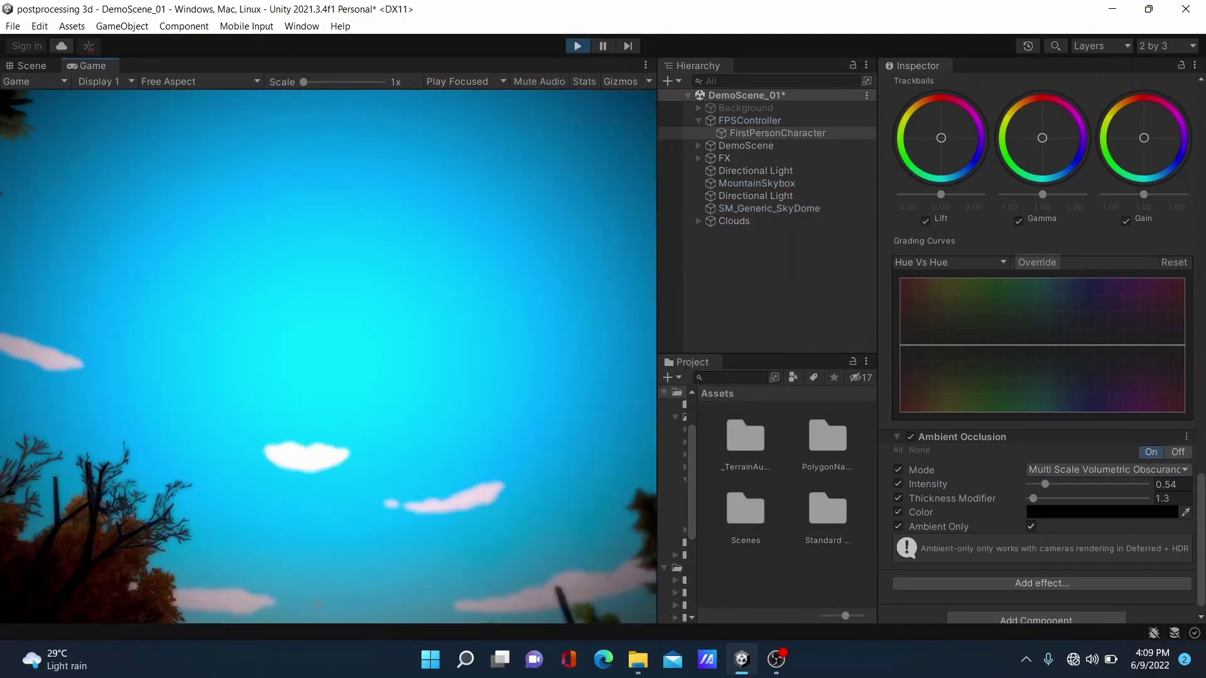
key(w)
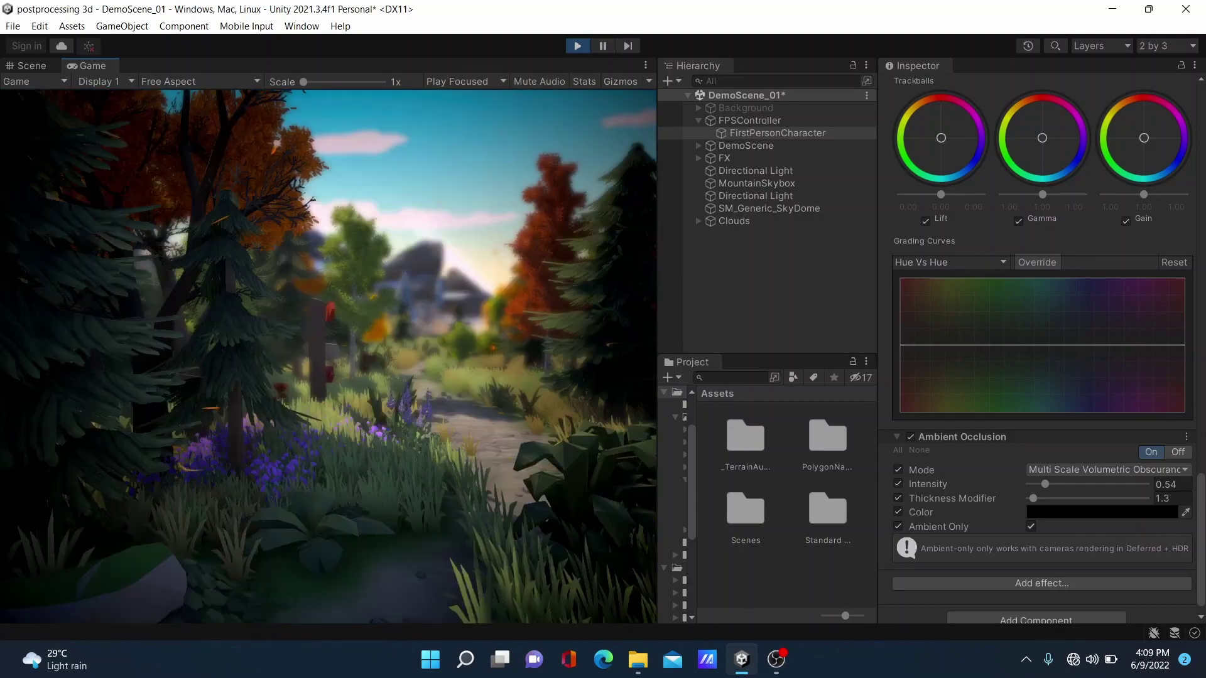
key(w)
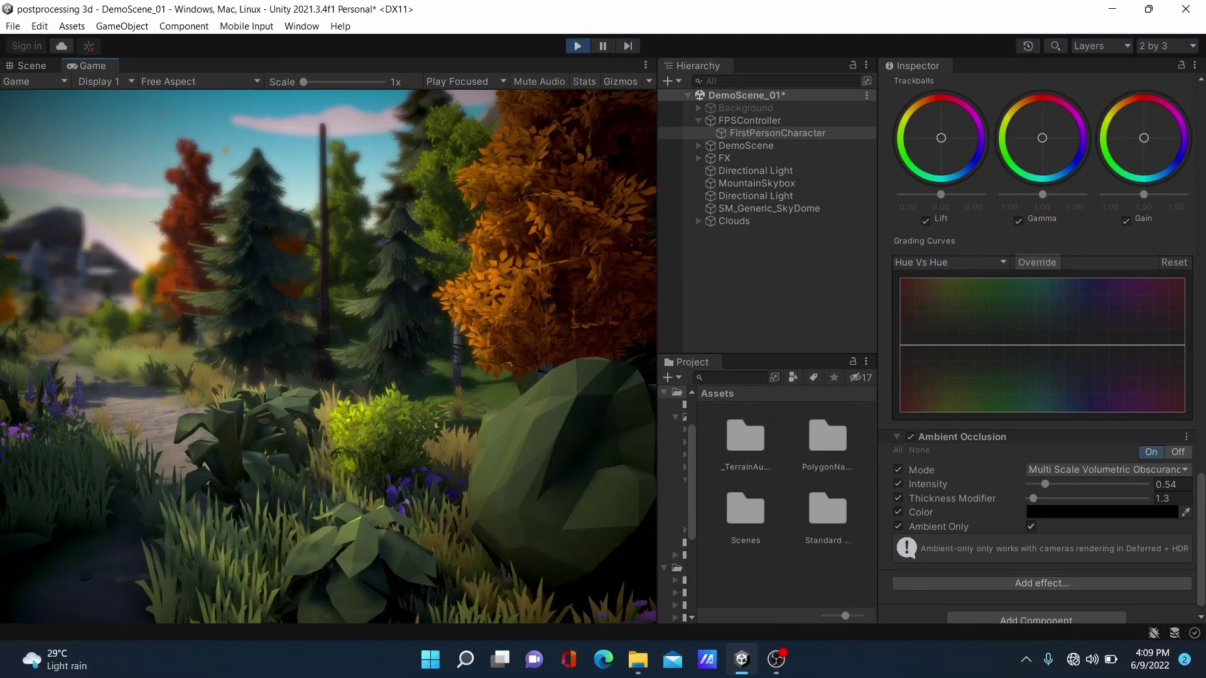
key(w)
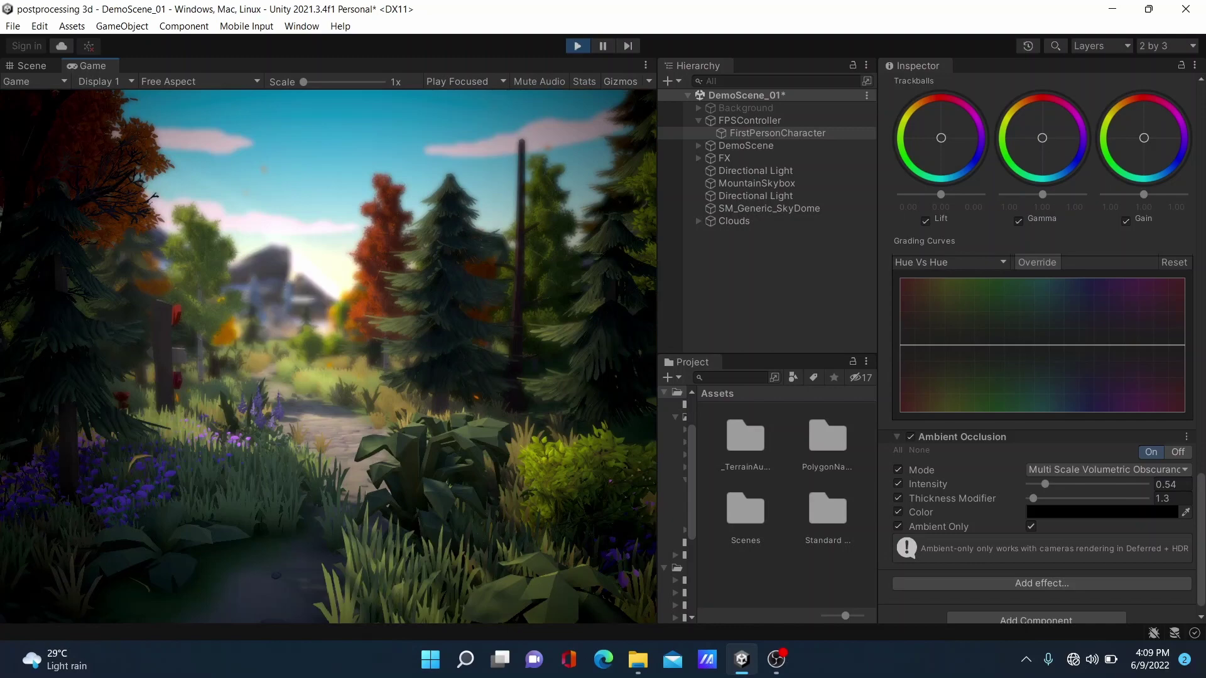
key(w)
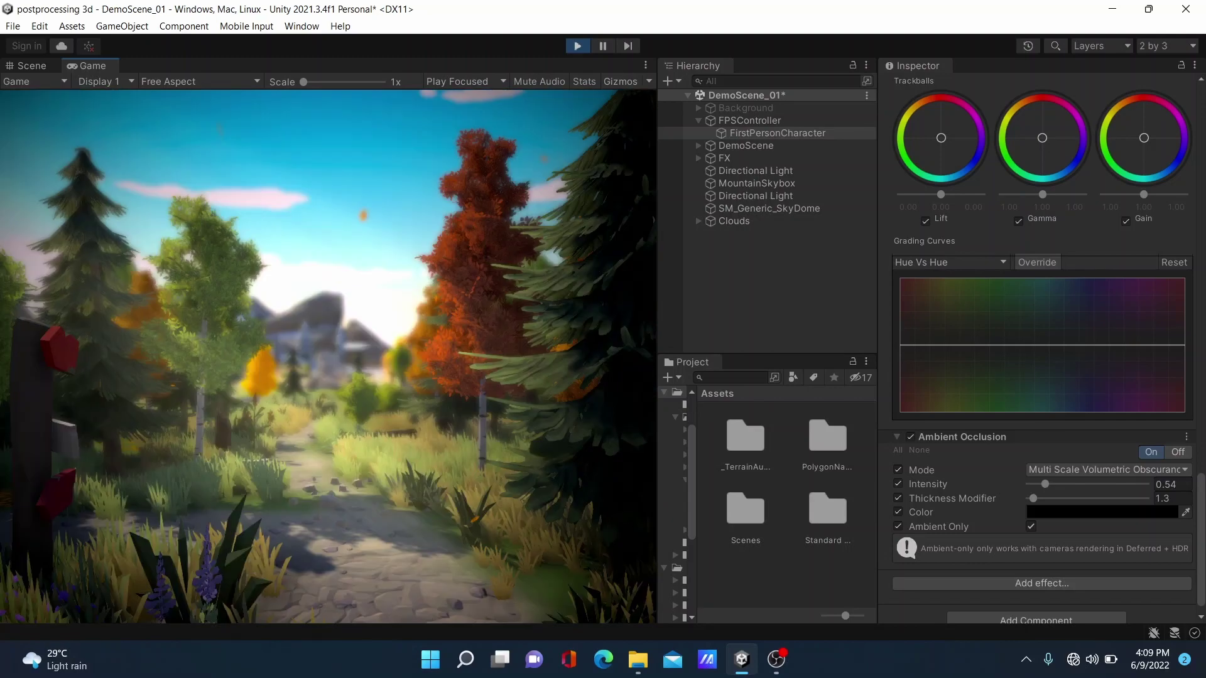
key(w)
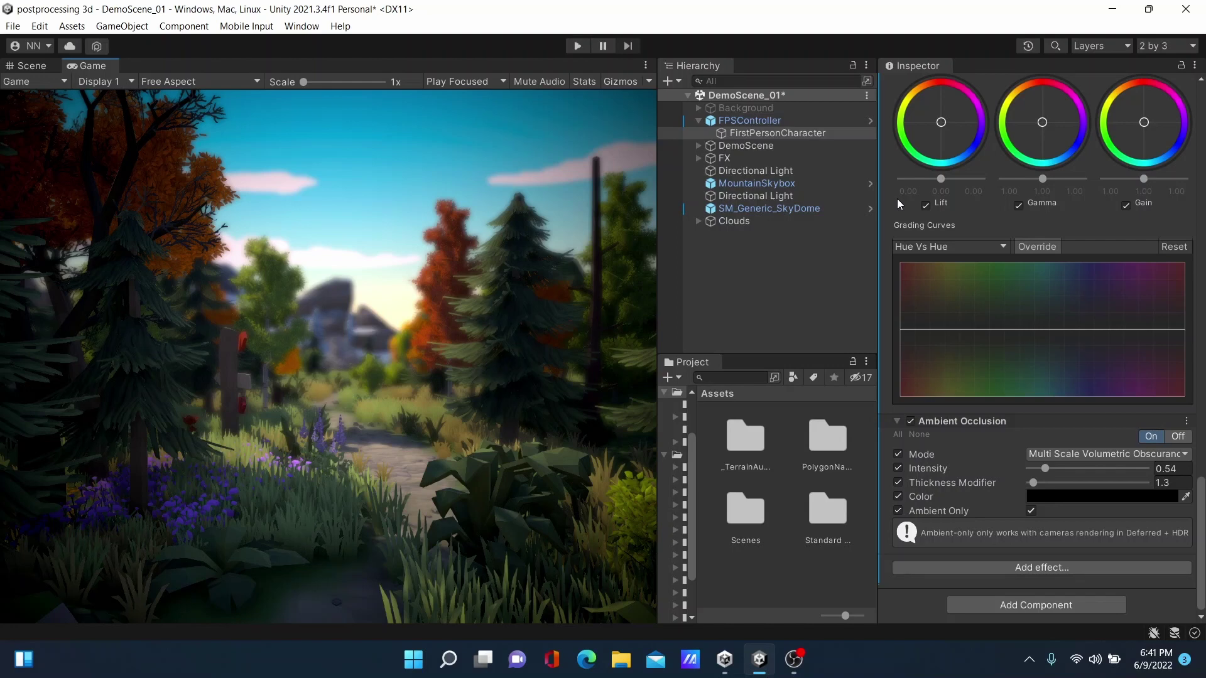
- Create a 3D cube in the Scene view and move it beside the forest path at position 10.91, 2.28, -1.65
click(43, 67)
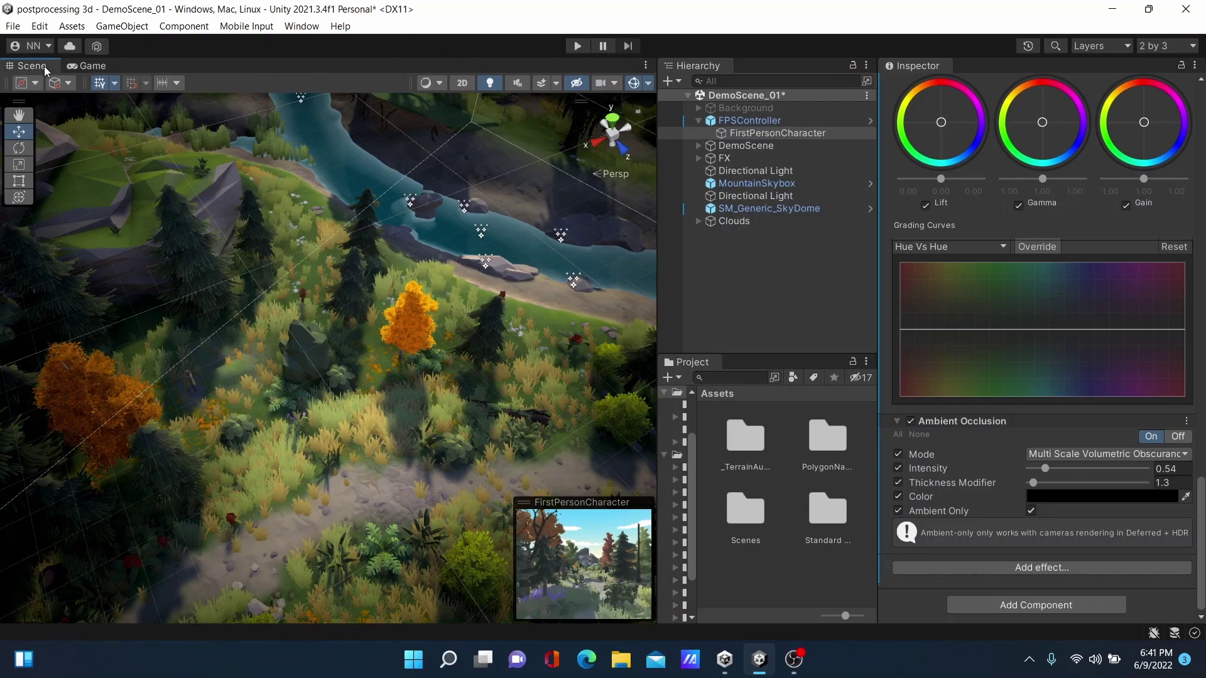
click(674, 81)
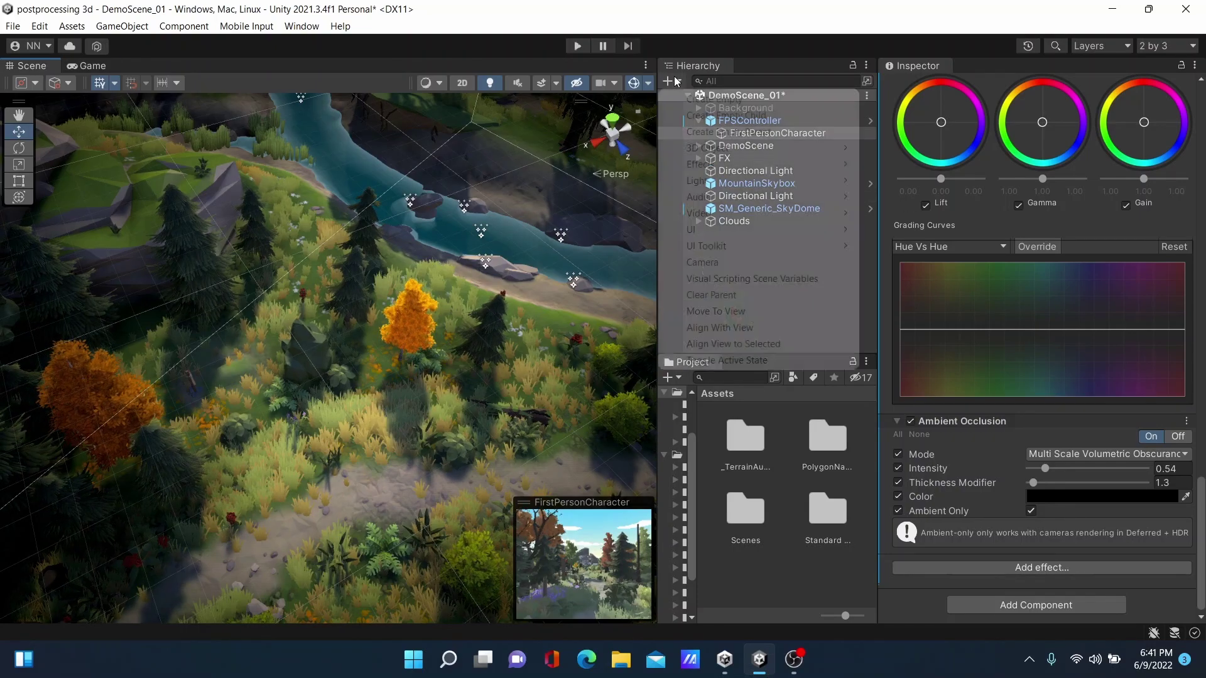
mouse_move(698, 149)
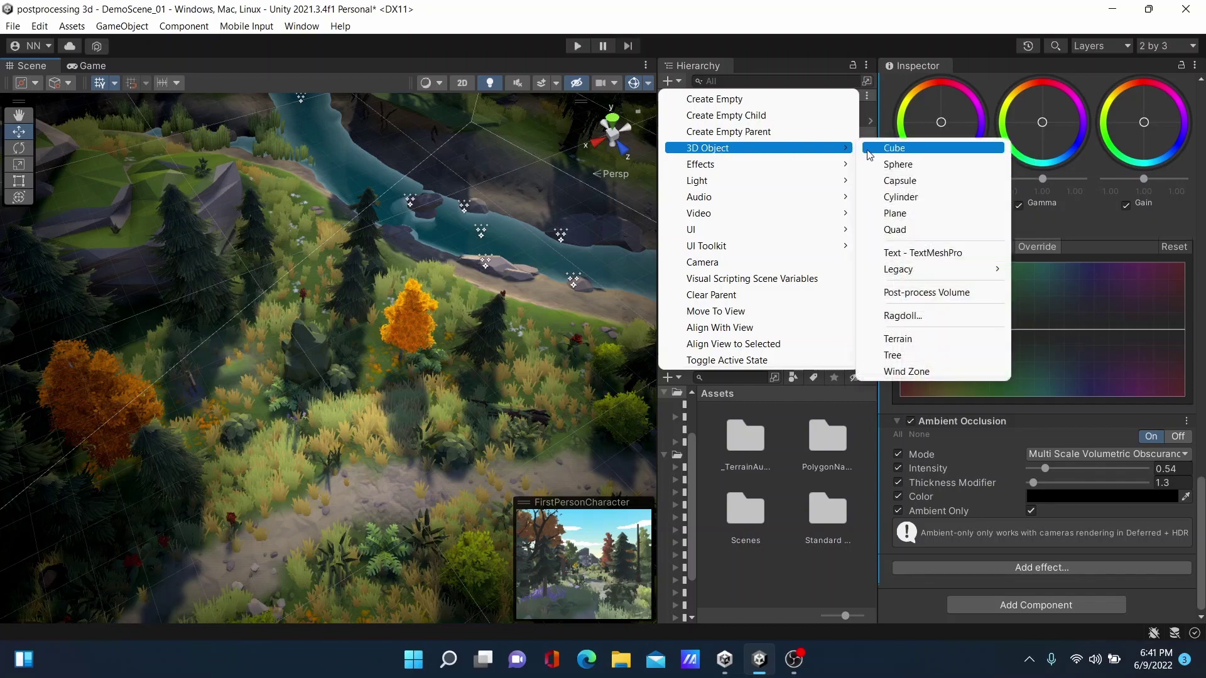
click(870, 150)
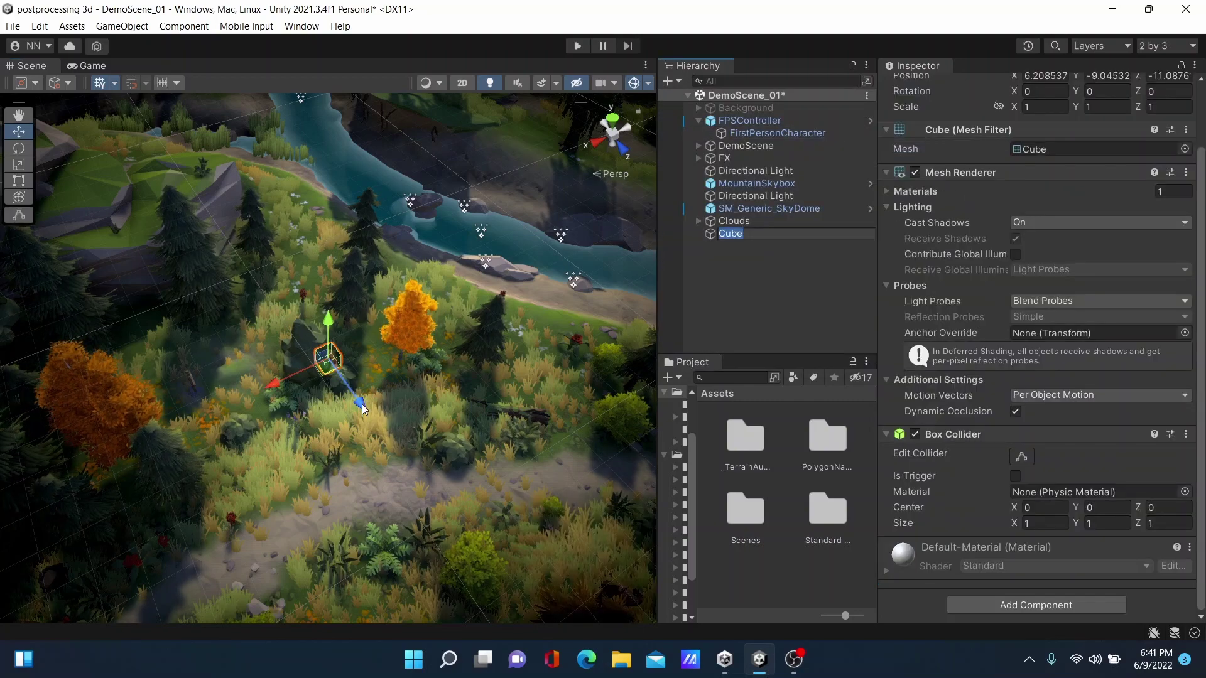
drag(363, 409, 351, 466)
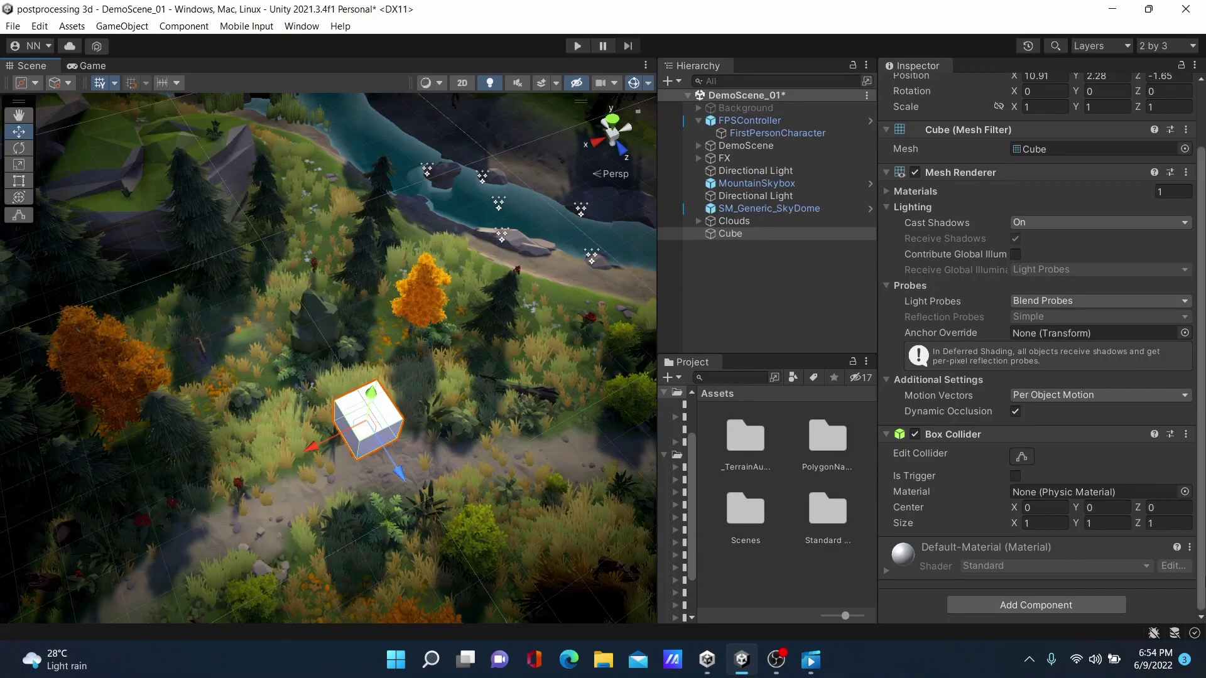
- Add a Post-process Volume component to the cube and create a new profile for it
click(1076, 606)
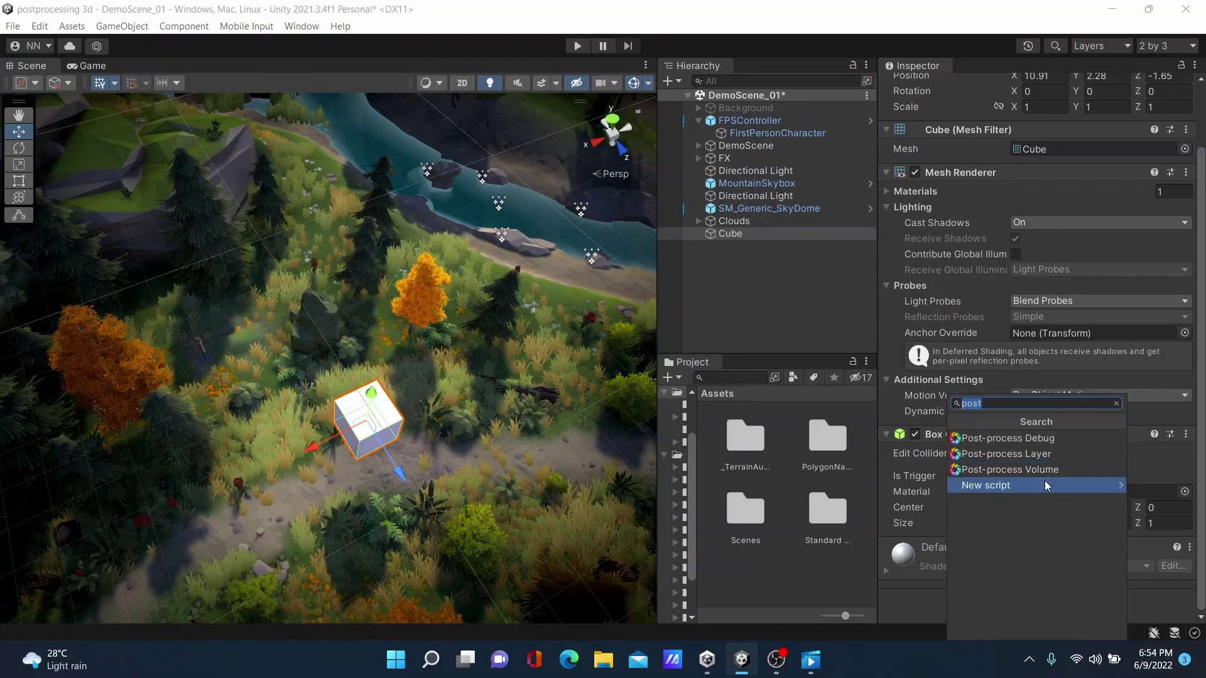
click(1009, 469)
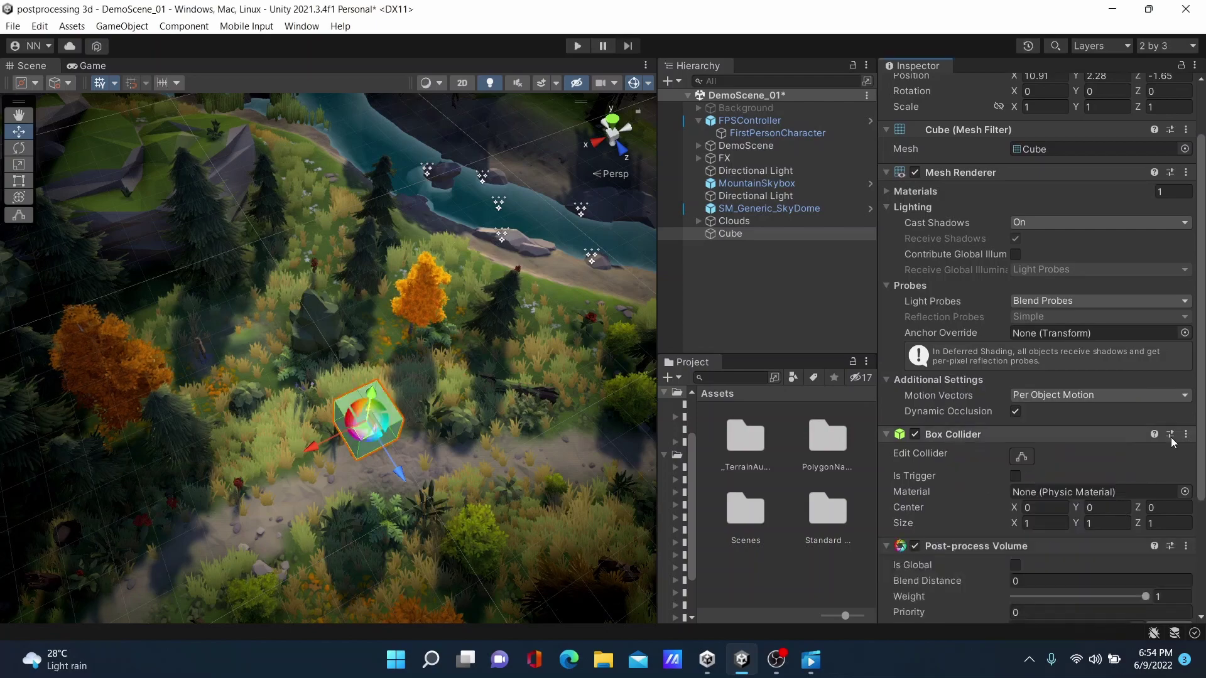
scroll(1036, 377, down, 5)
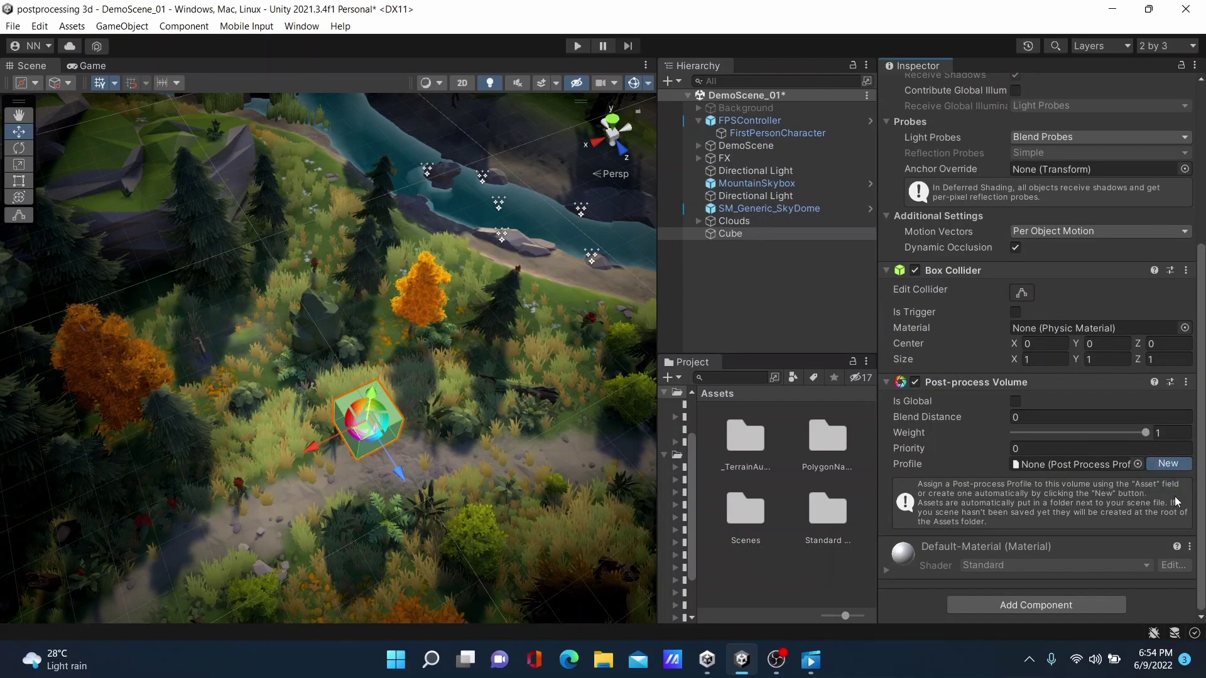
click(1168, 464)
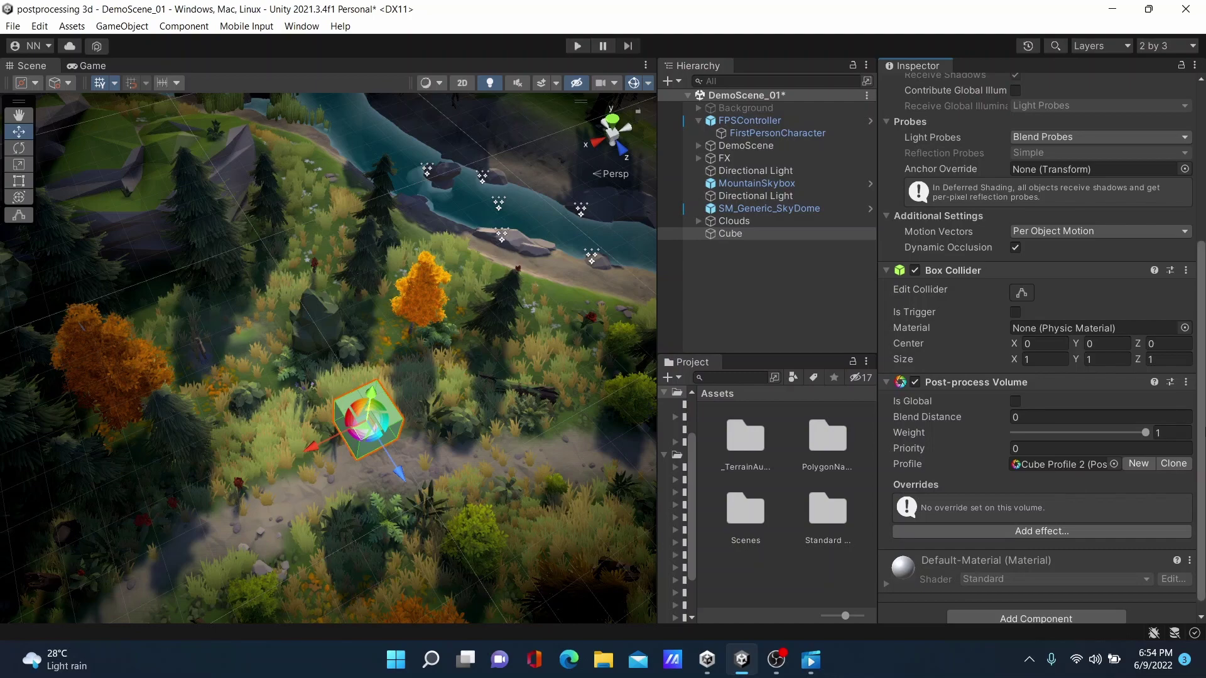
scroll(1177, 254, up, 8)
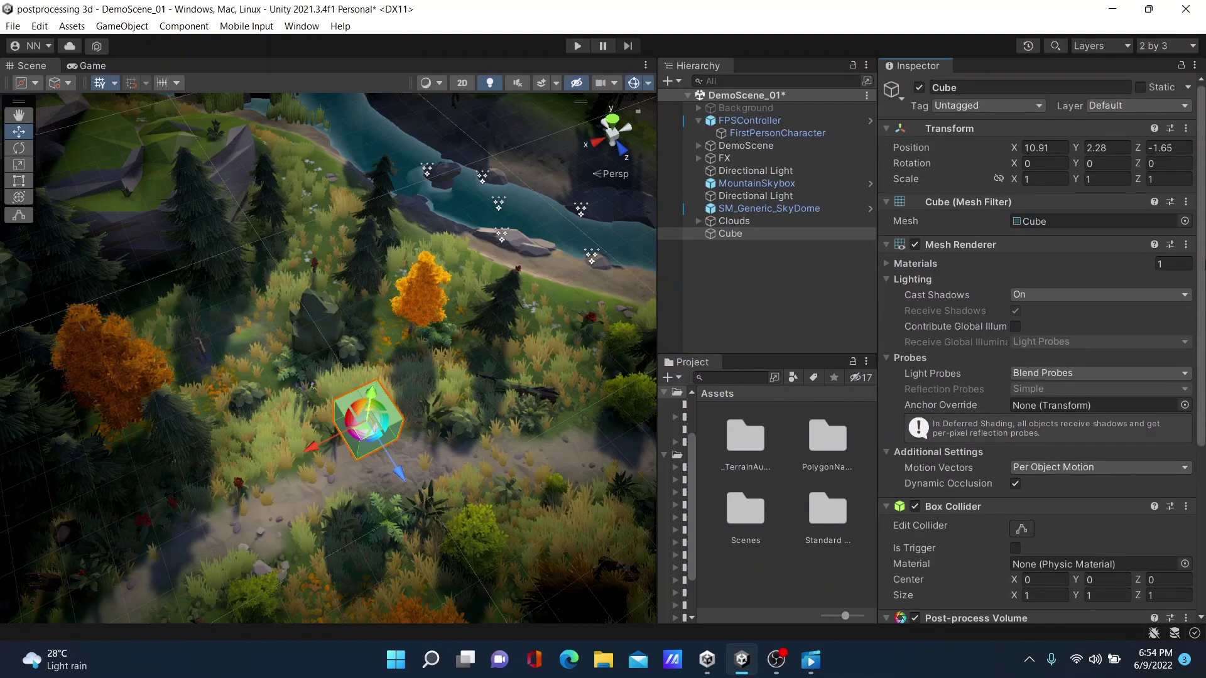
- Assign the cube to the postprocessing layer and remove its Mesh Filter and Mesh Renderer components
click(1124, 104)
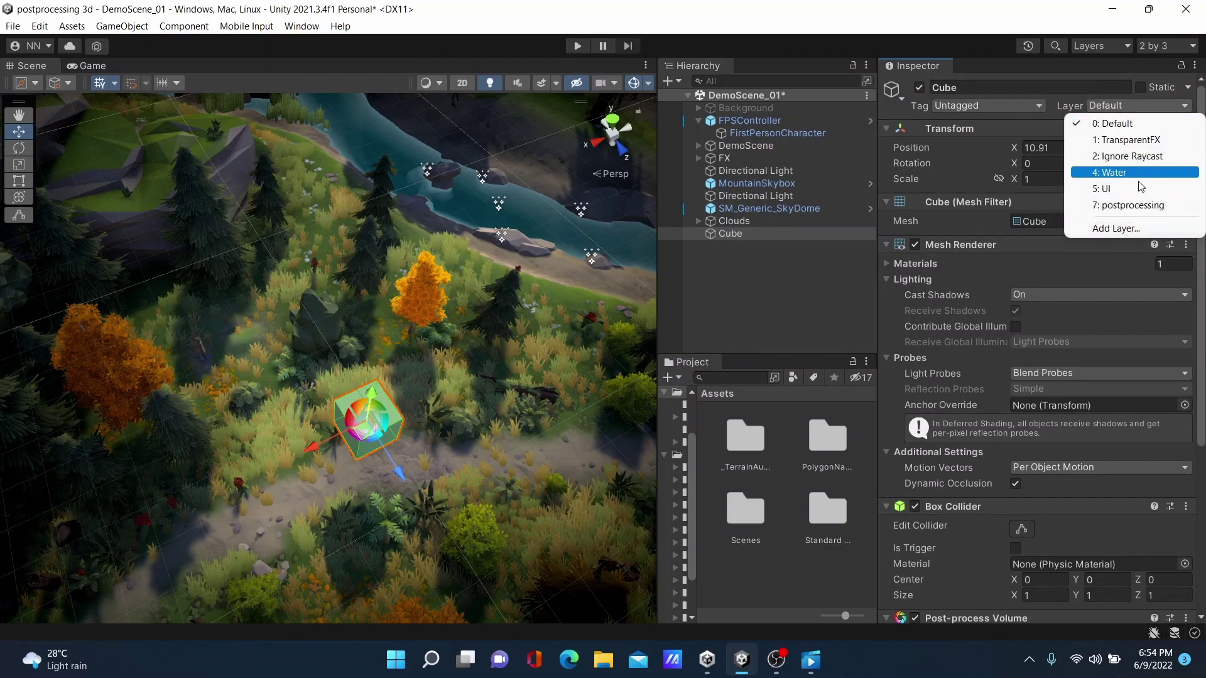
click(1144, 212)
scroll(1143, 212, down, 3)
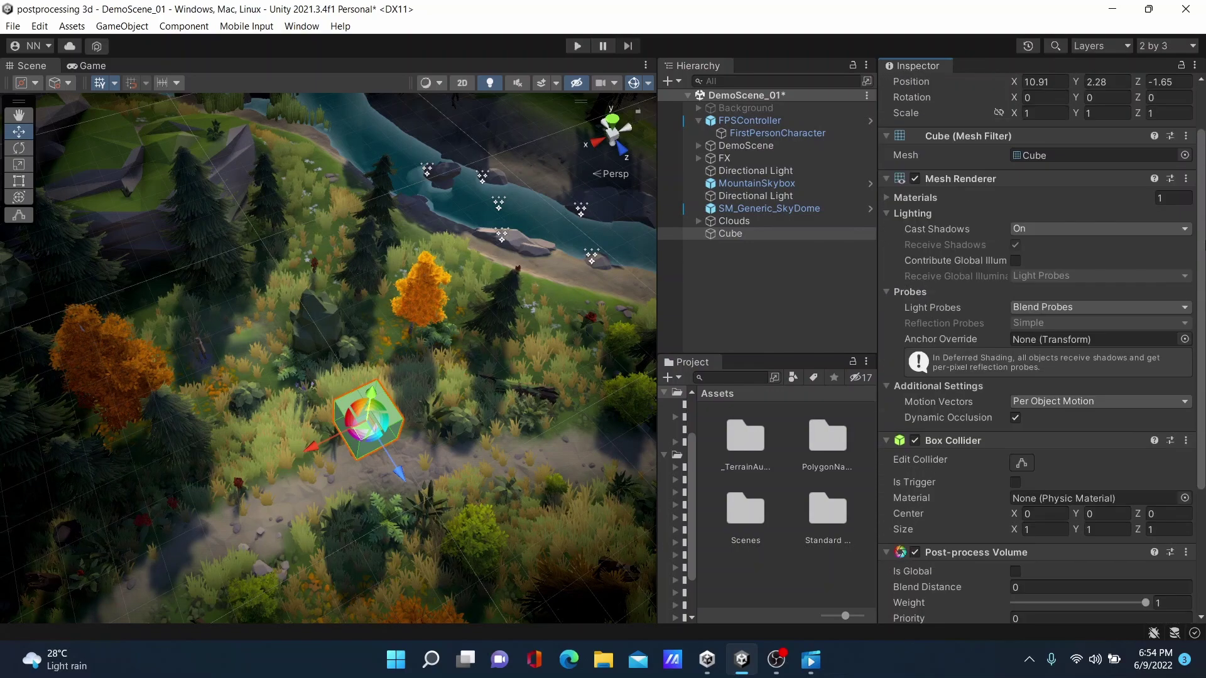
click(1186, 135)
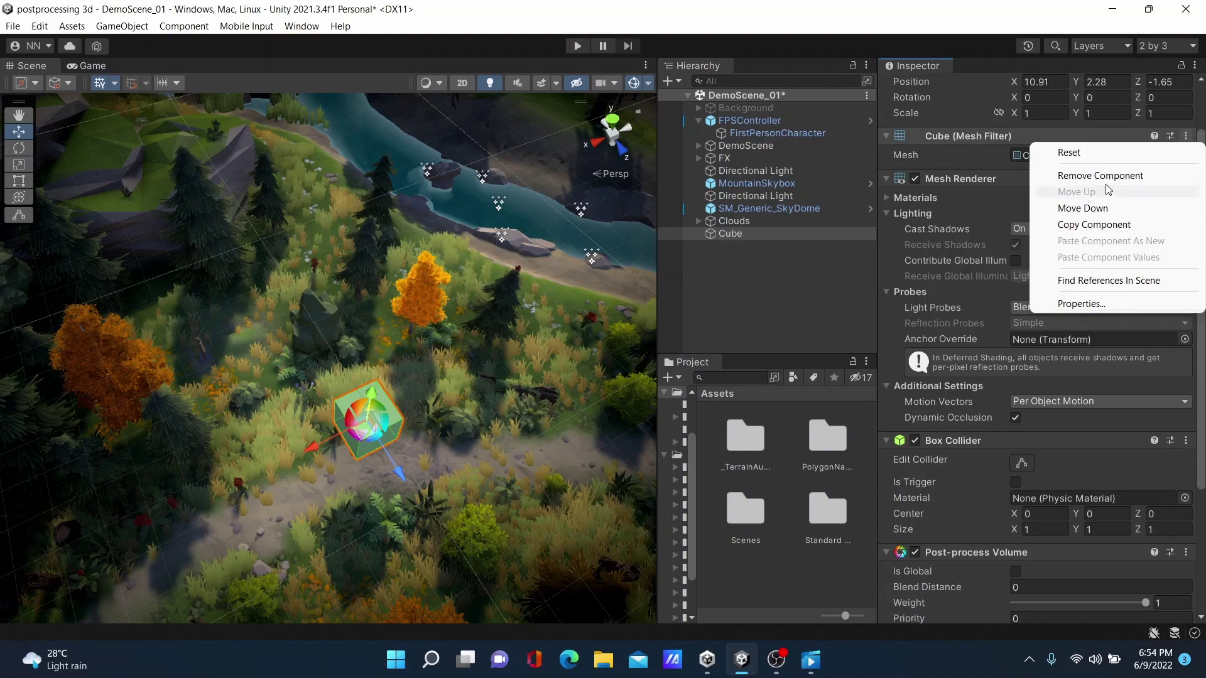
click(1100, 175)
click(1187, 137)
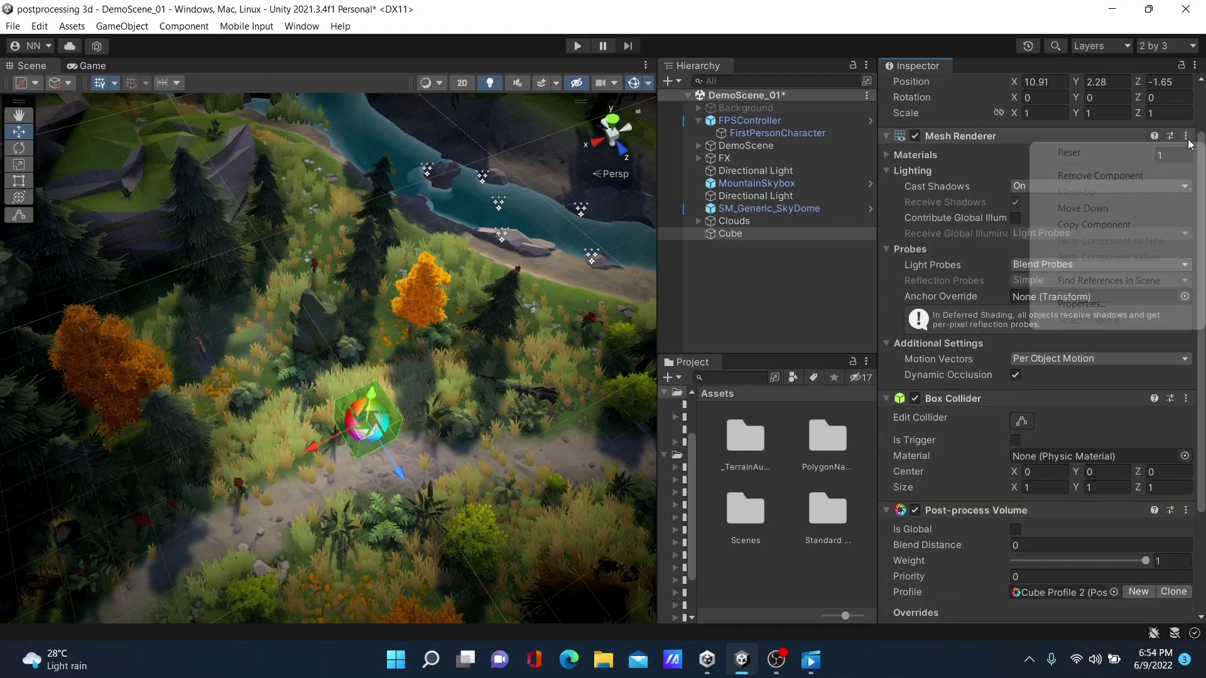
click(1142, 177)
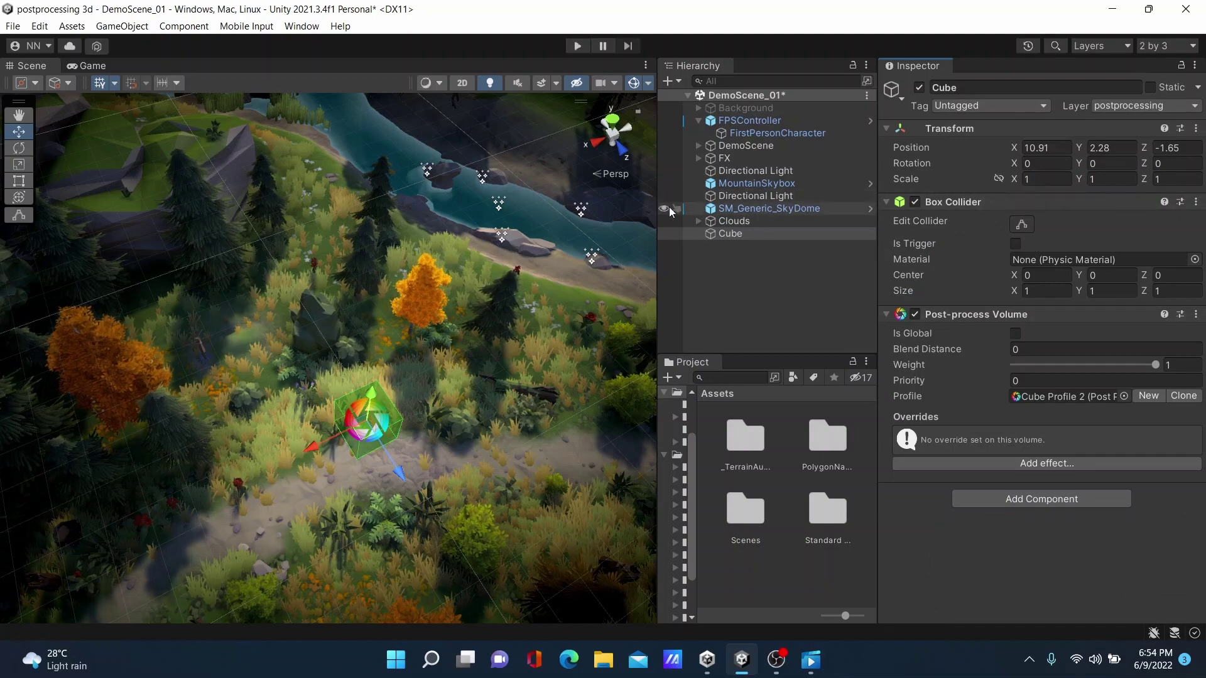
- Scale the cube uniformly to about 6.26 and set its Post-process Volume's blend distance to 1
key(r)
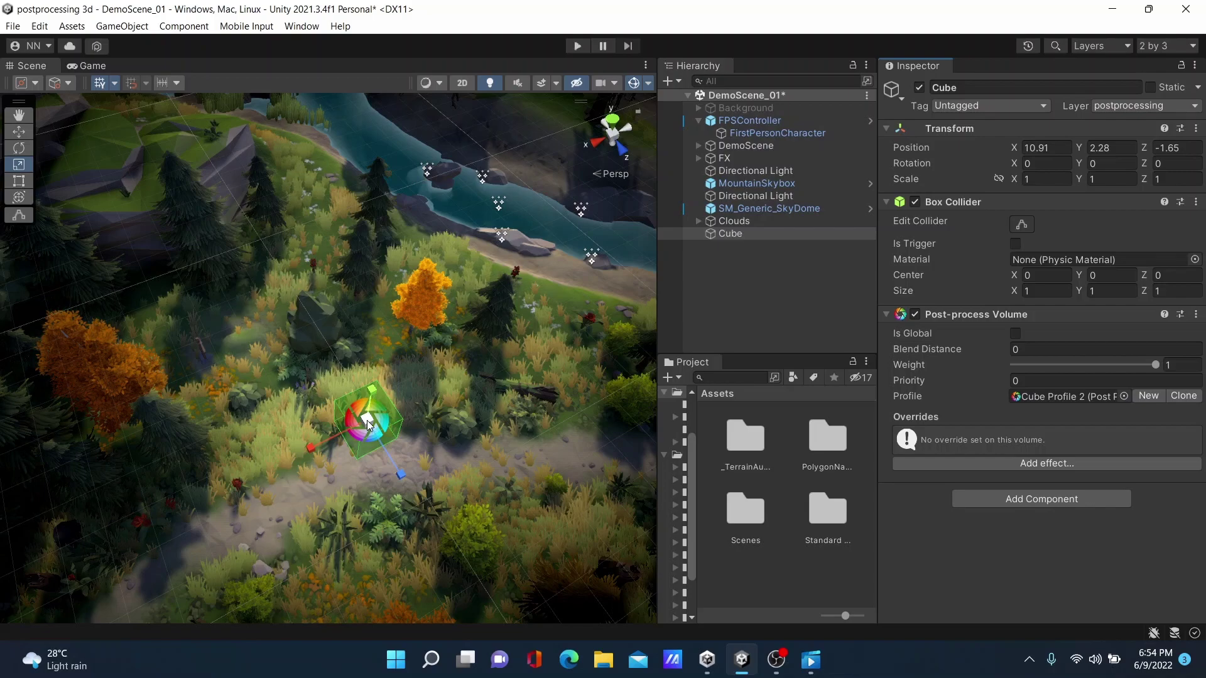
drag(367, 425, 754, 471)
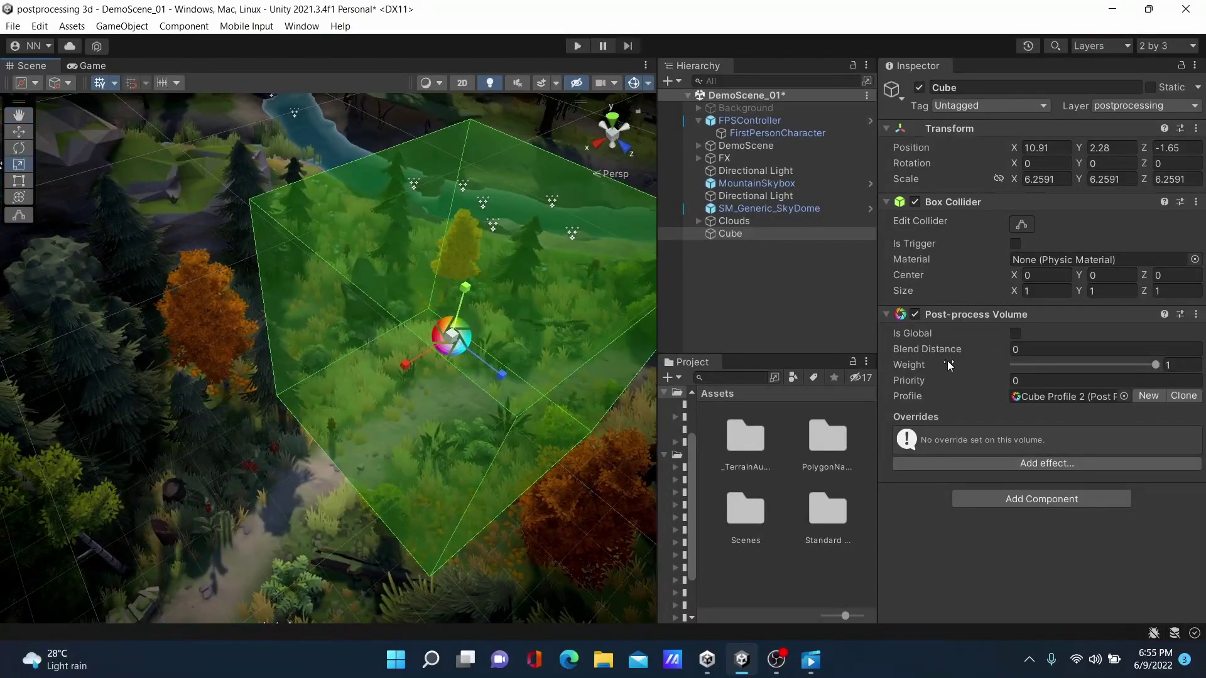
mouse_move(915, 351)
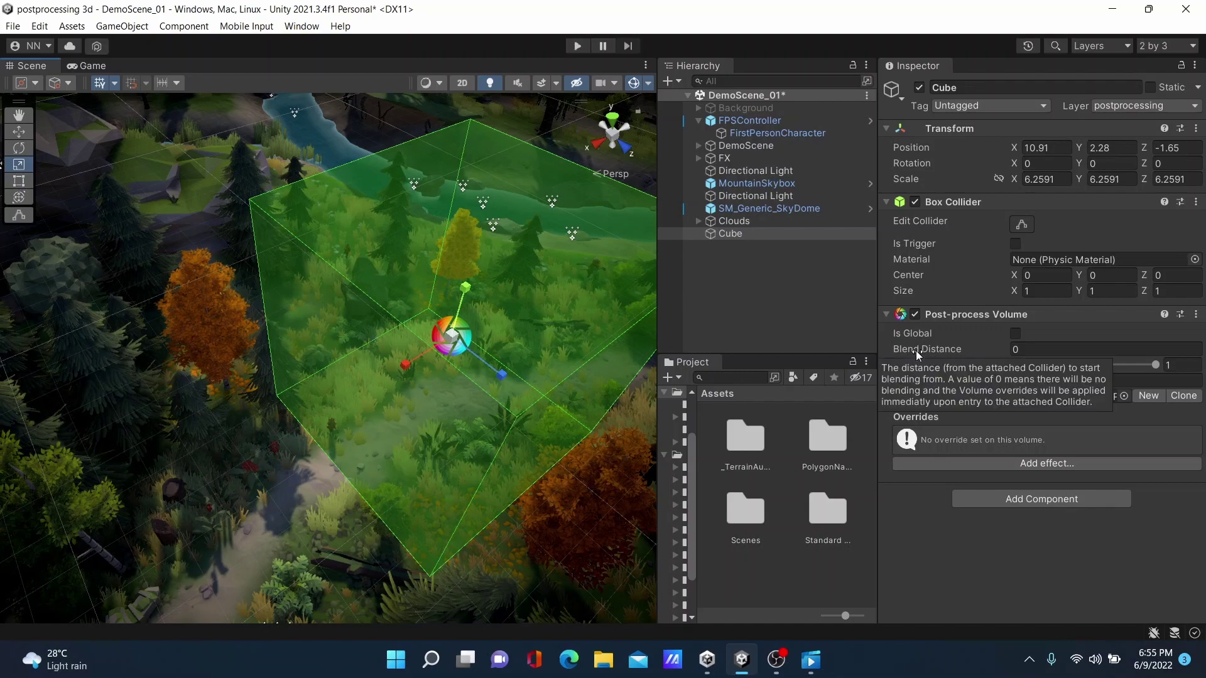
drag(916, 351, 942, 351)
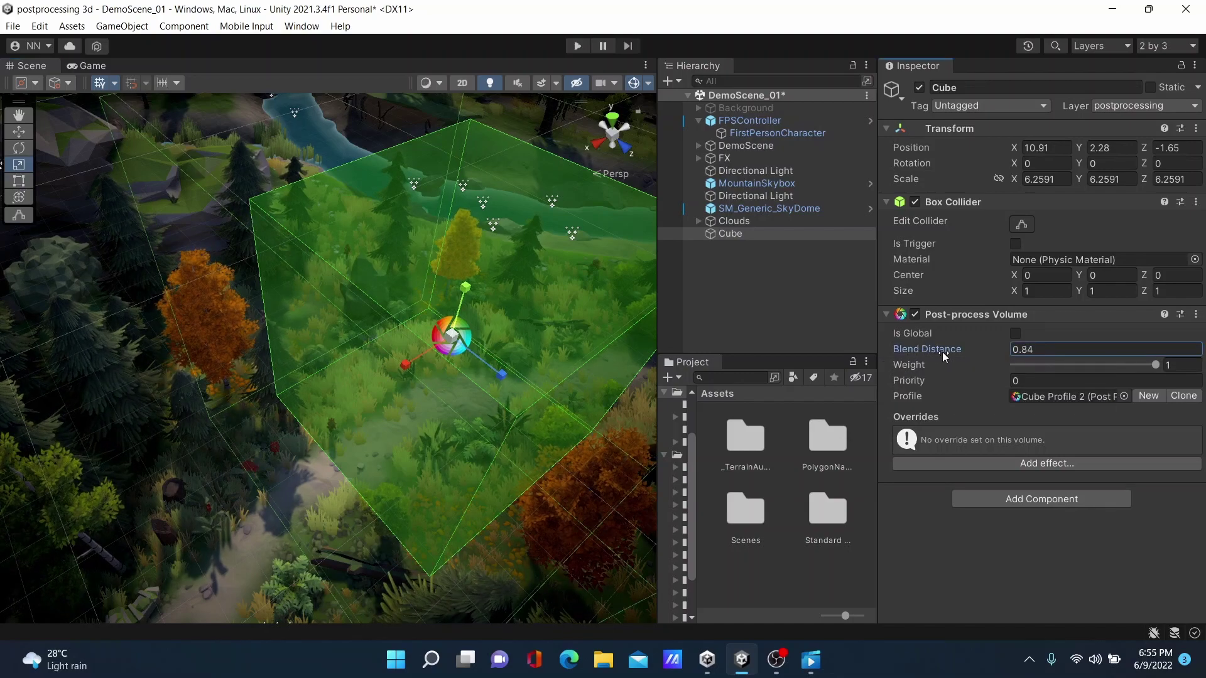
click(1045, 347)
text(1)
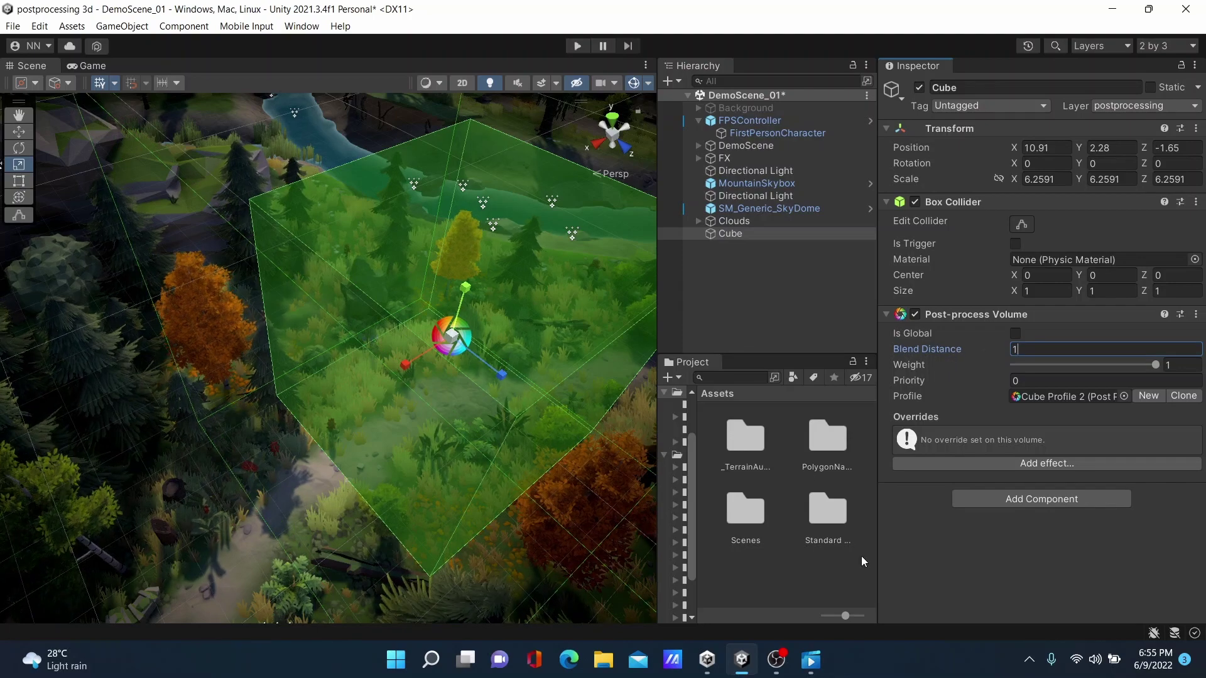
- Add a Color Grading effect to the cube's volume and override its saturation with -100
click(1045, 466)
mouse_move(1091, 476)
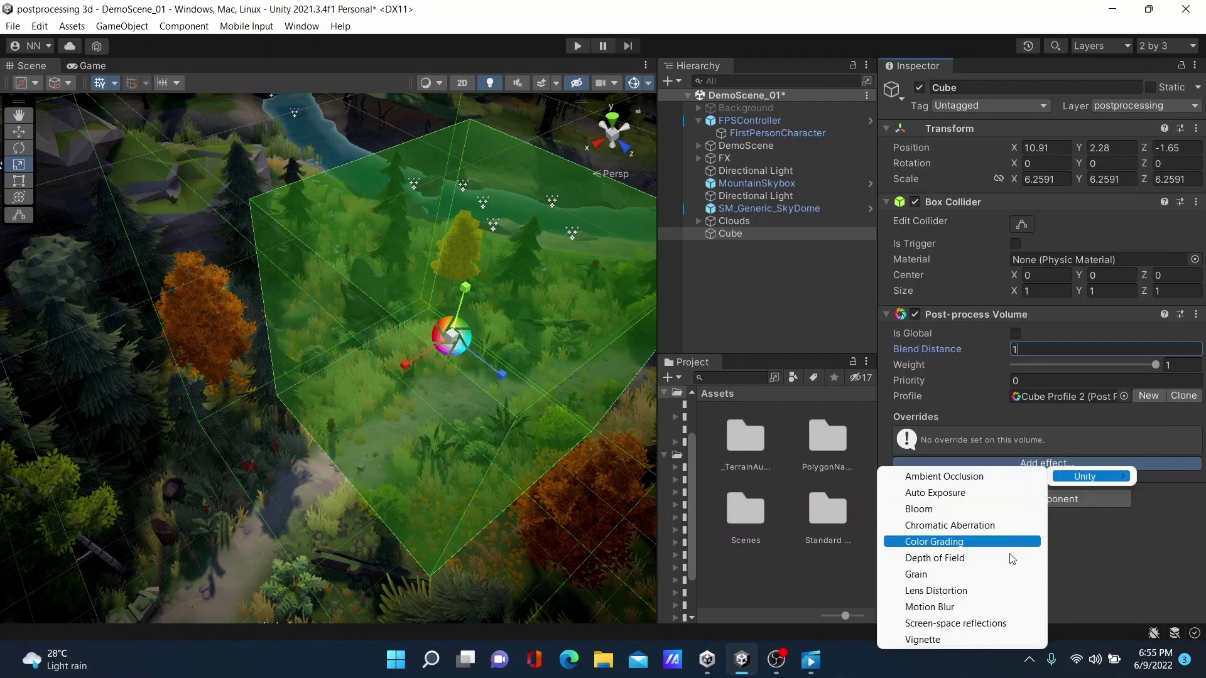
click(959, 542)
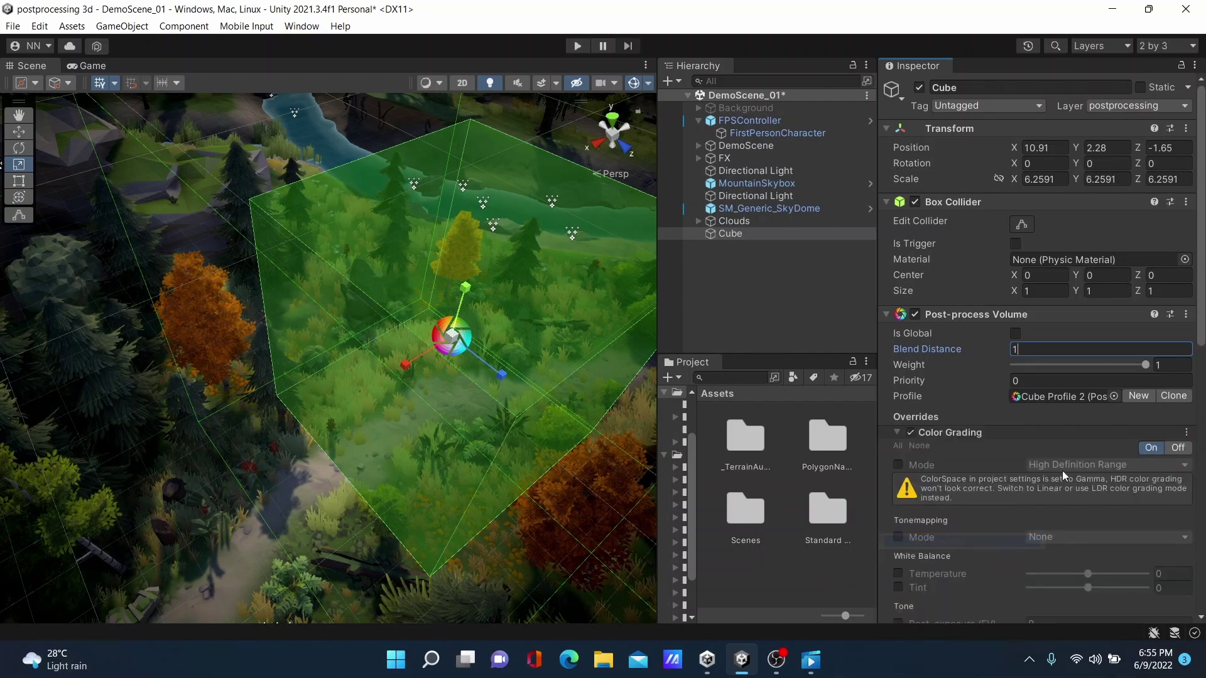
scroll(1061, 470, down, 10)
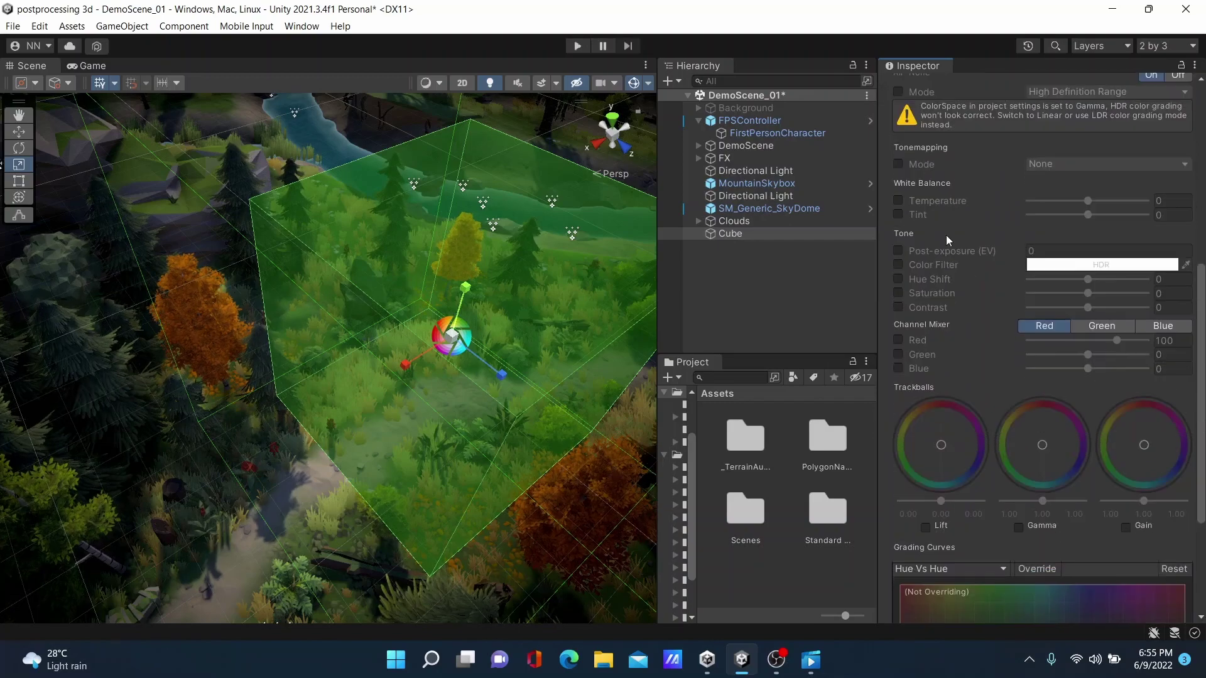
click(899, 293)
click(1088, 294)
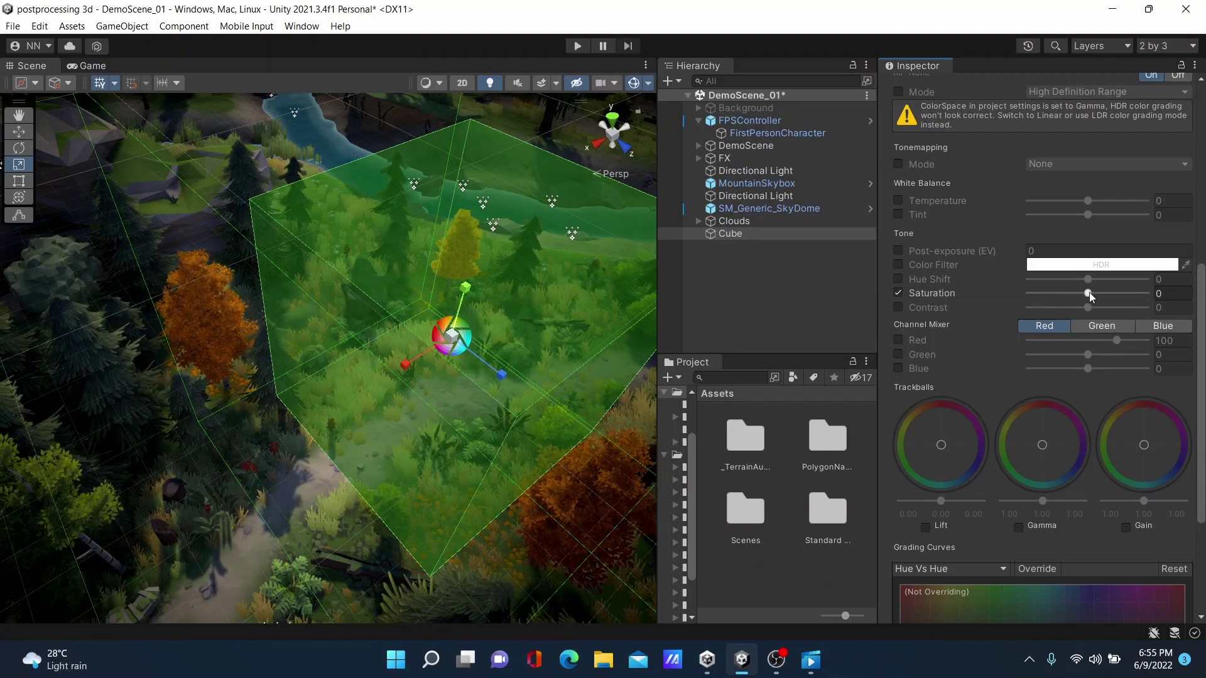
drag(1090, 296, 1016, 304)
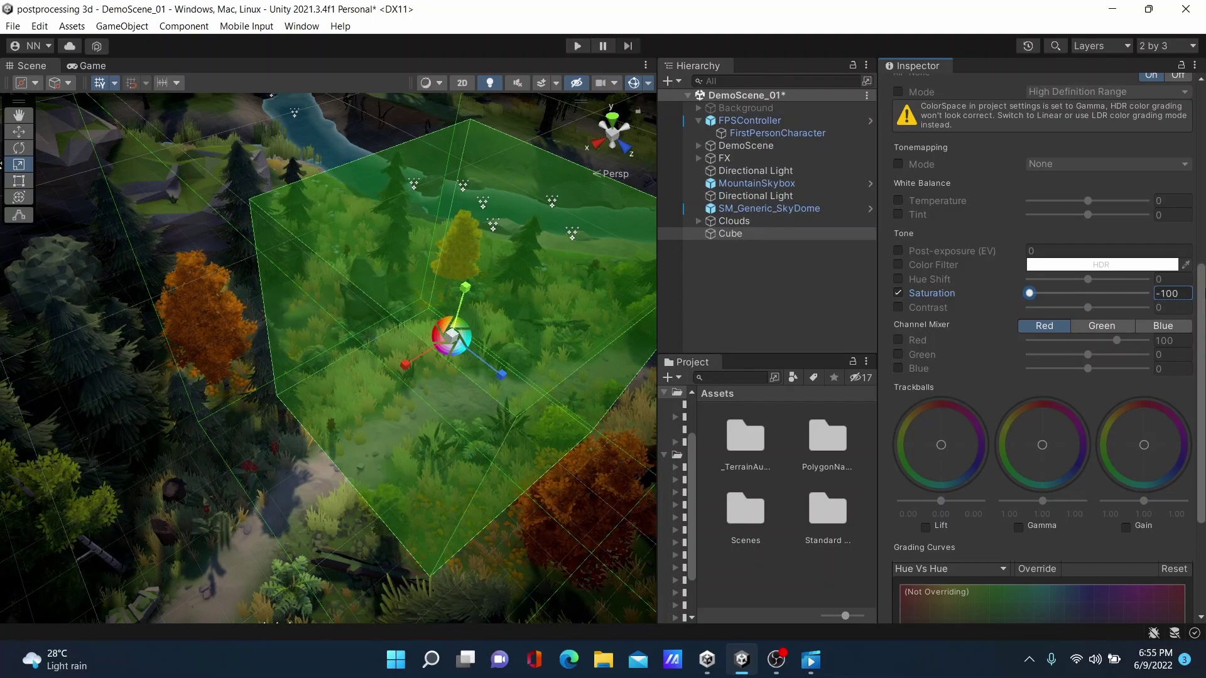
scroll(1163, 295, down, 3)
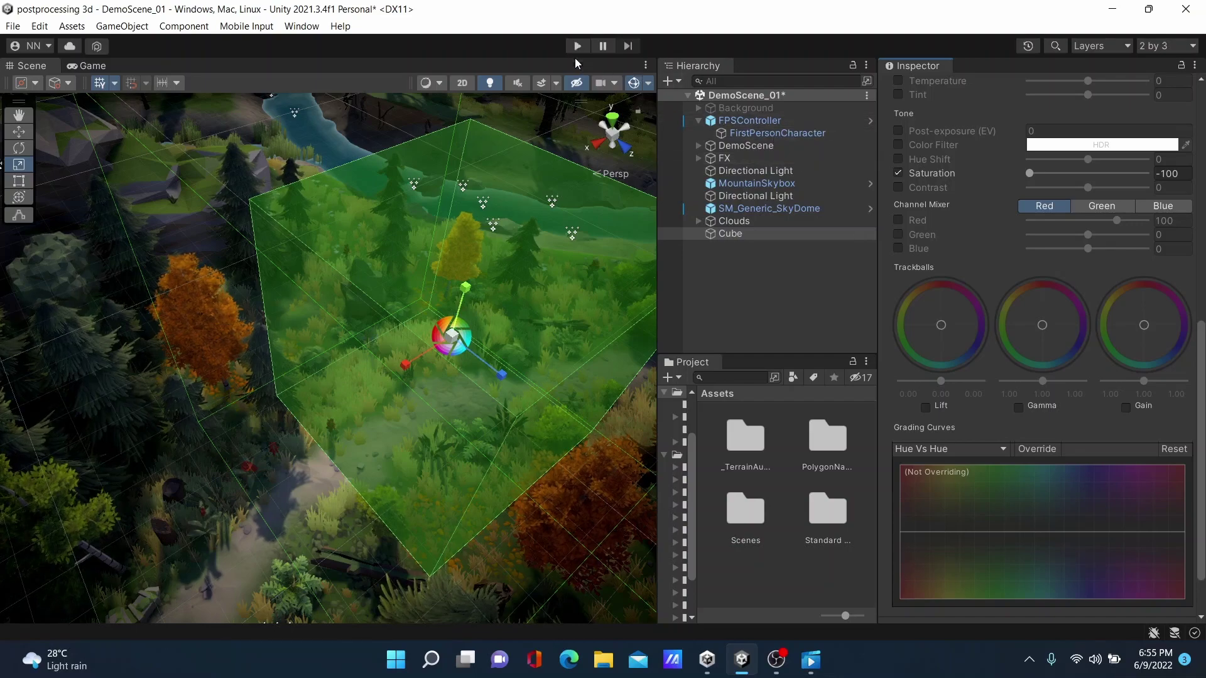
- Run the scene in play mode, walk along the path towards the cube volume to check its effect, and stop playing
click(577, 46)
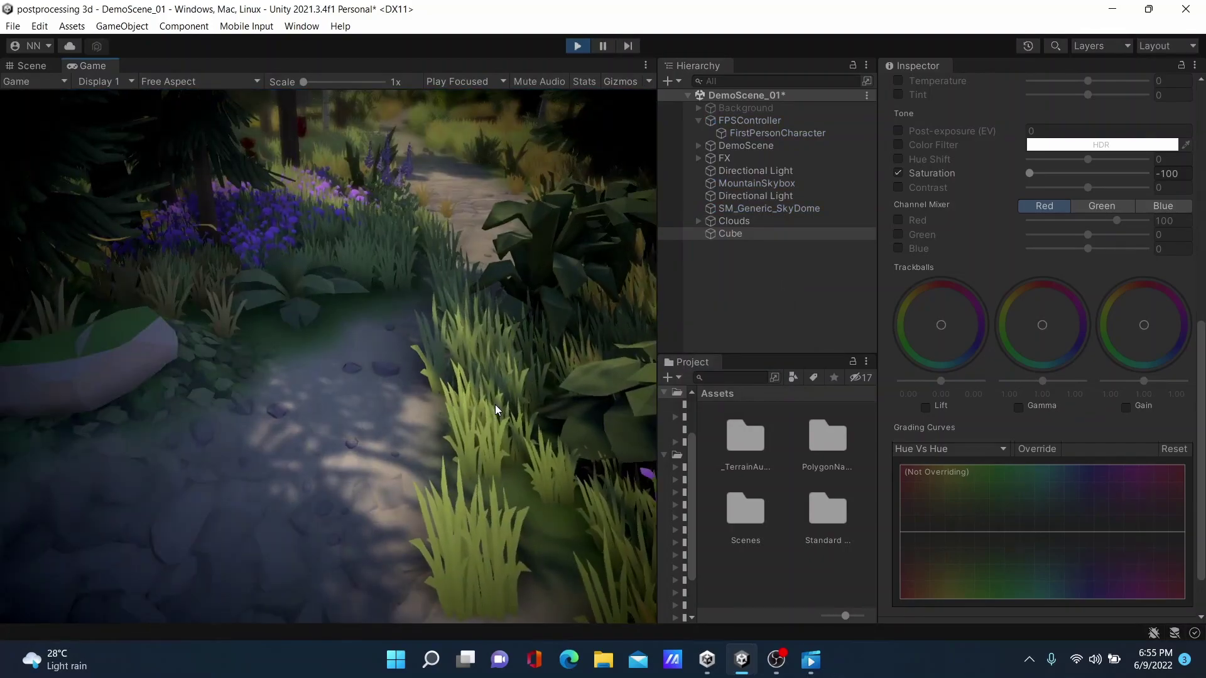
click(495, 411)
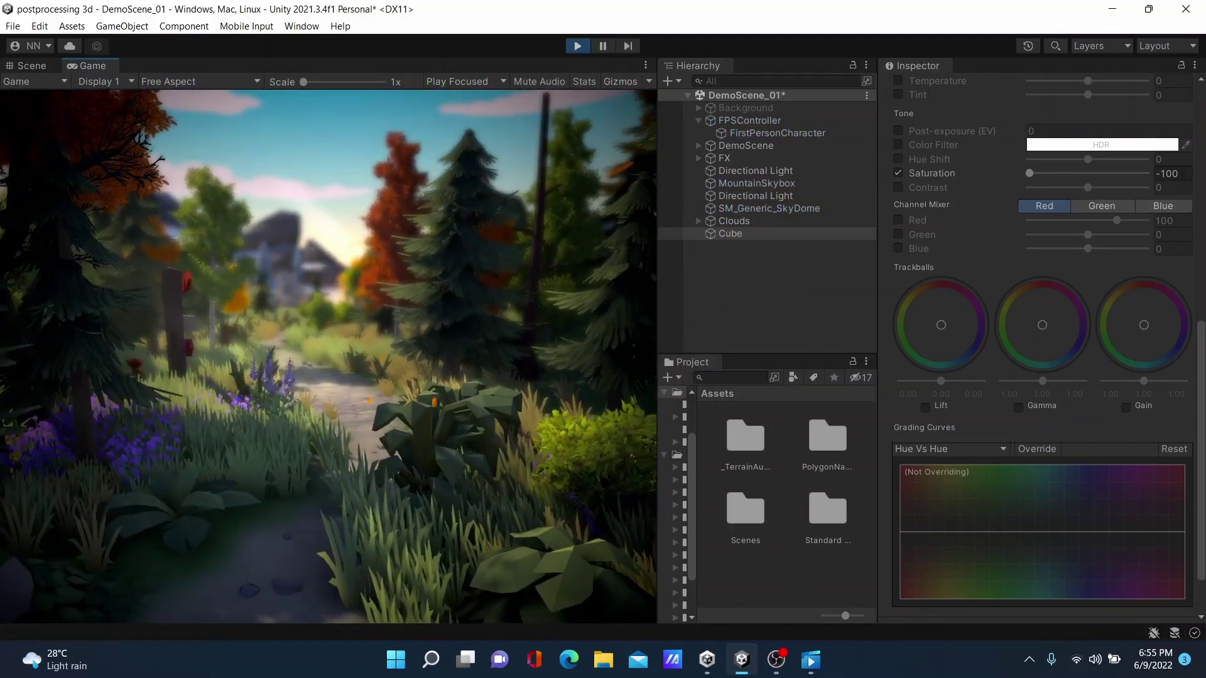
key(w)
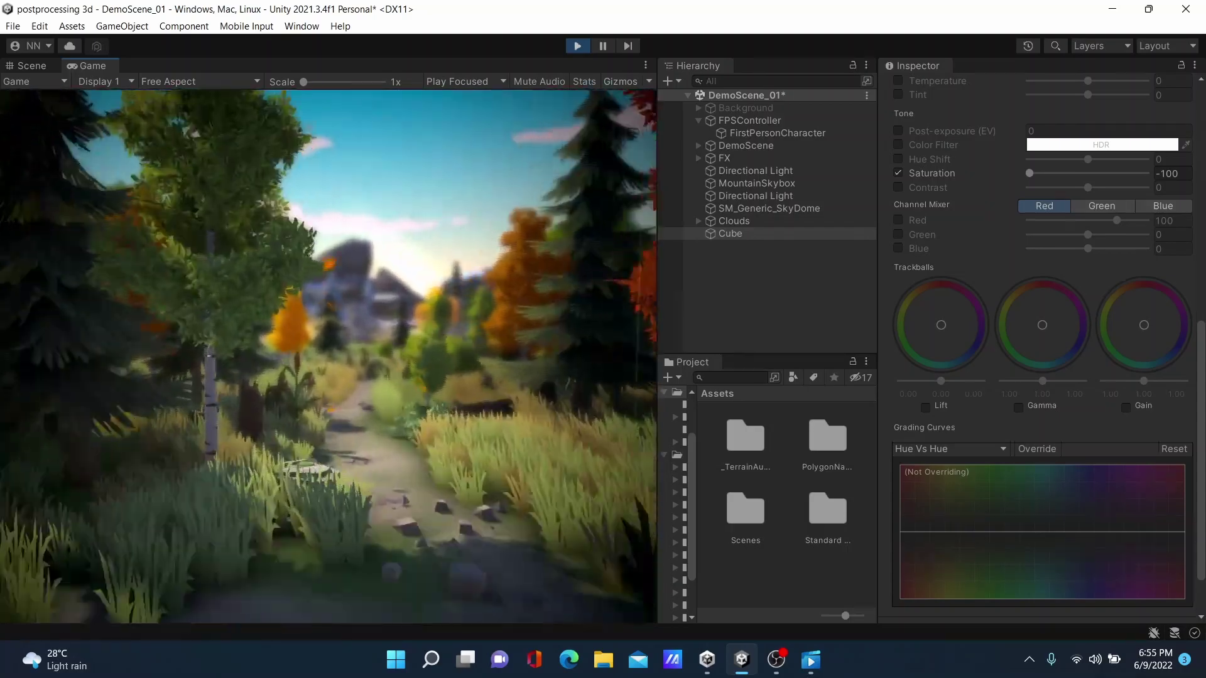
key(w)
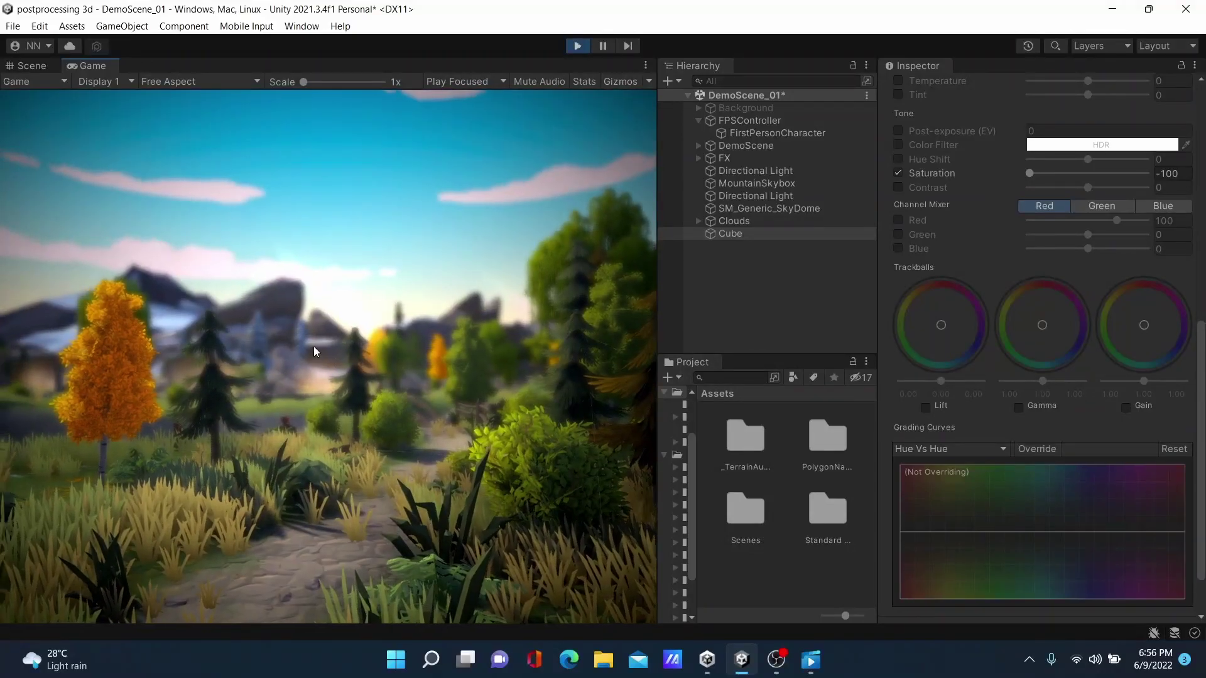
key(Escape)
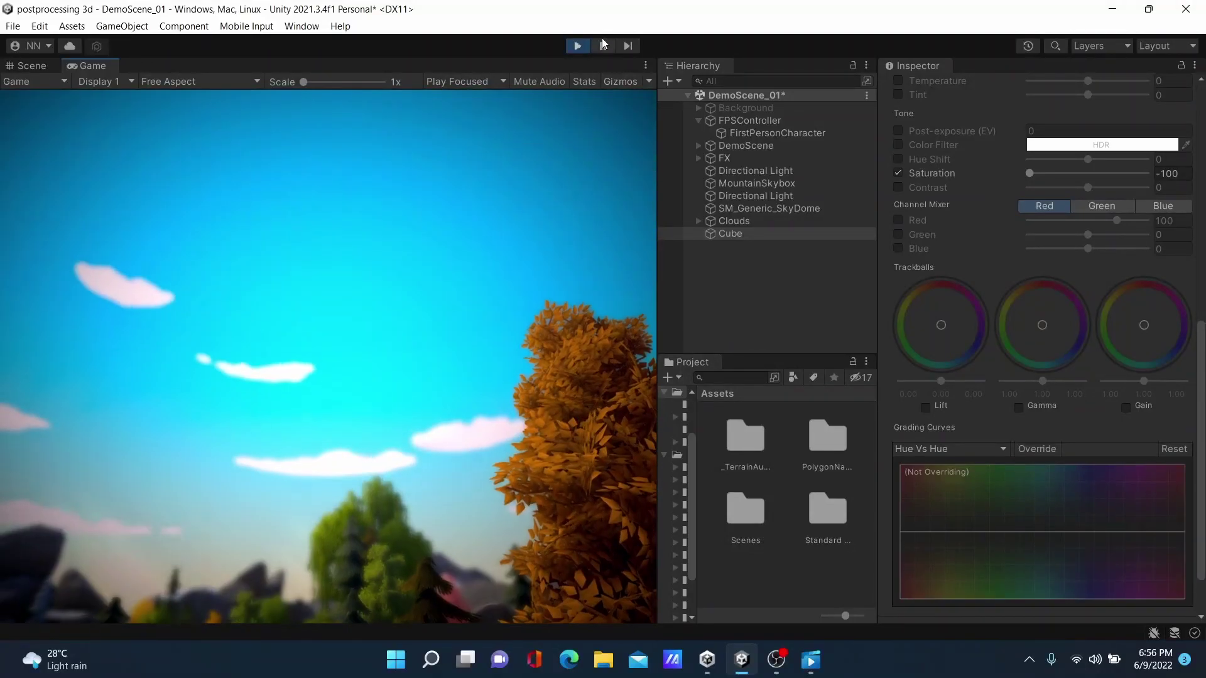
click(578, 45)
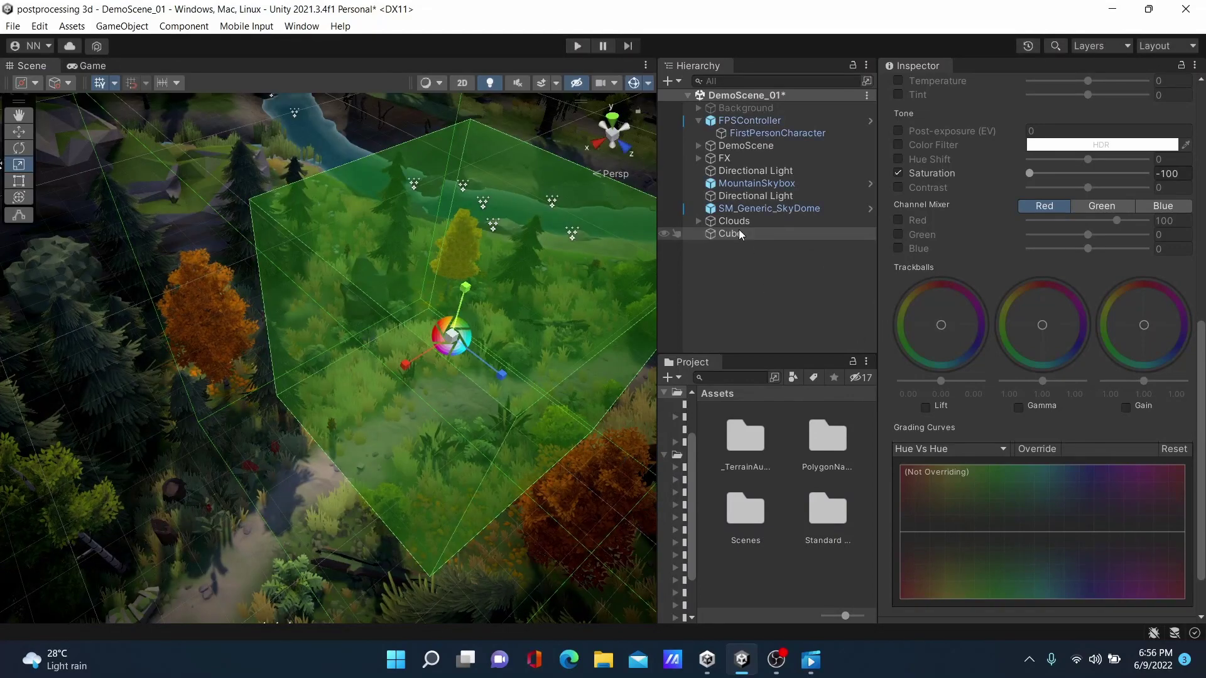
- Make the cube's Box Collider a trigger
click(738, 233)
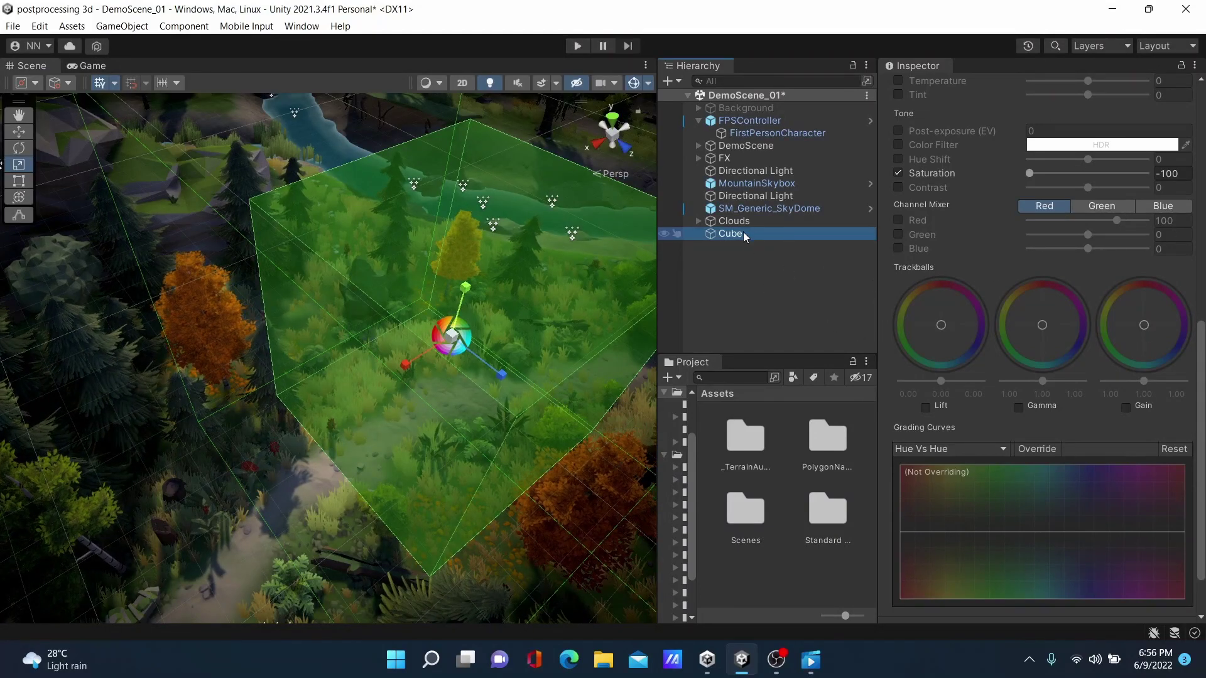
drag(1195, 435, 1194, 208)
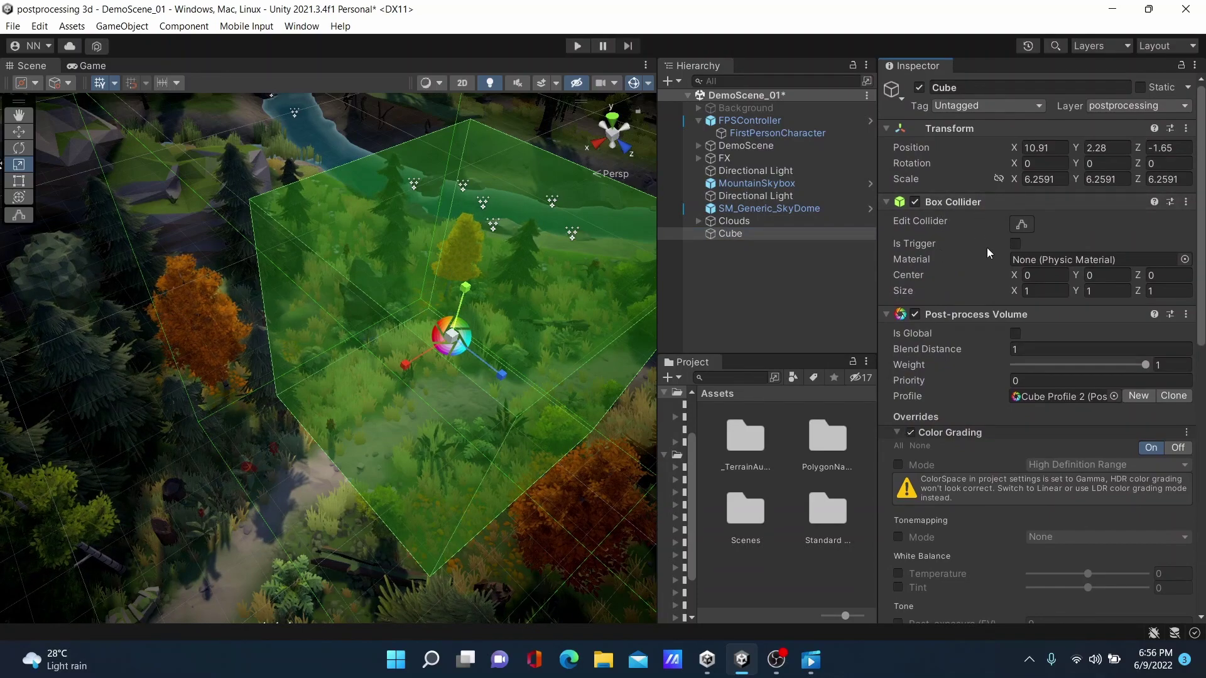
click(1016, 244)
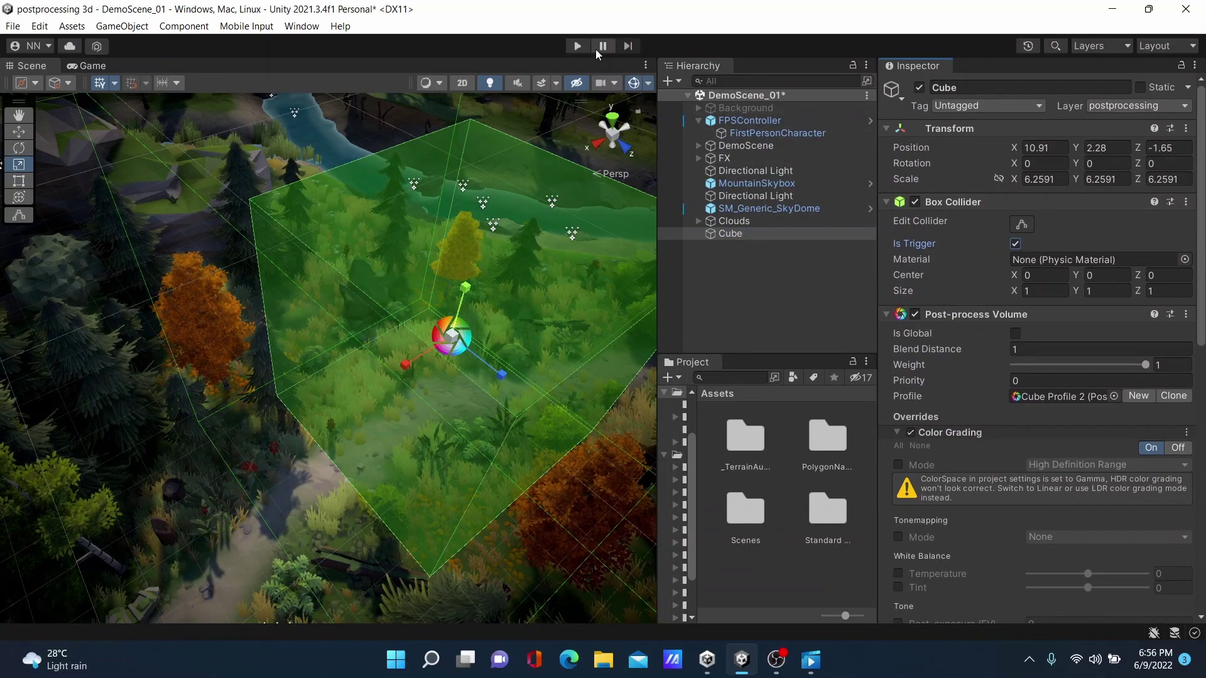
- Run the scene and dock the Game view beneath the Scene view, enlarging it to over half the height
click(577, 46)
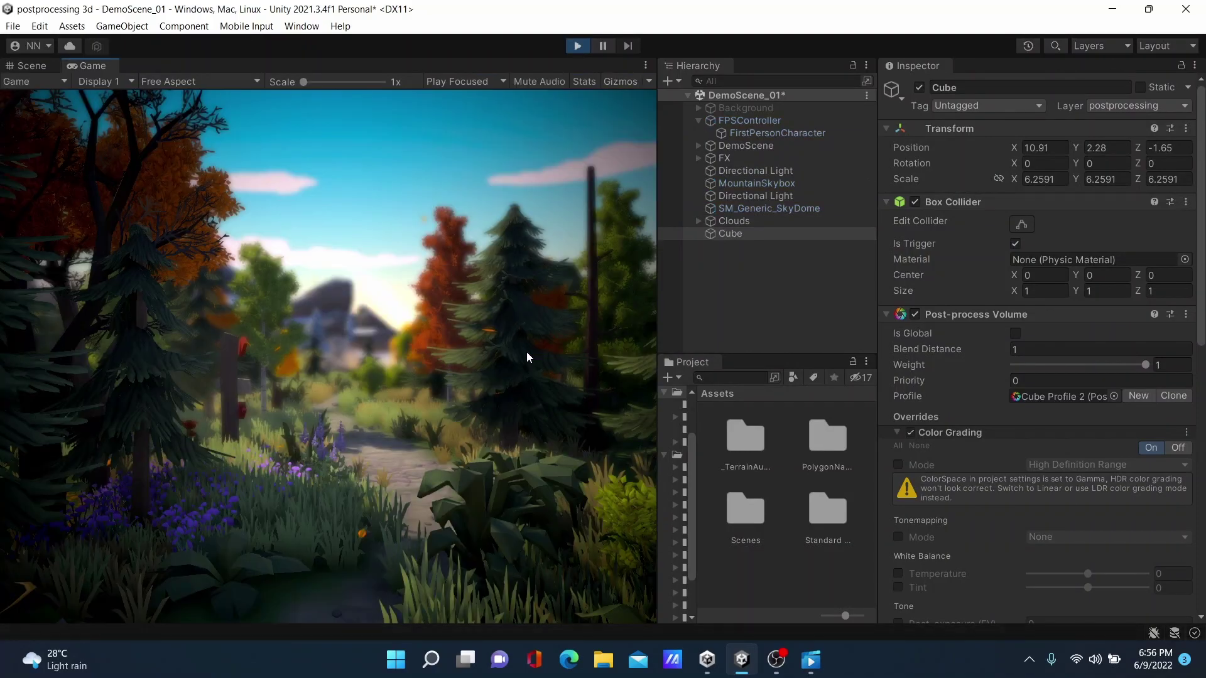
key(w)
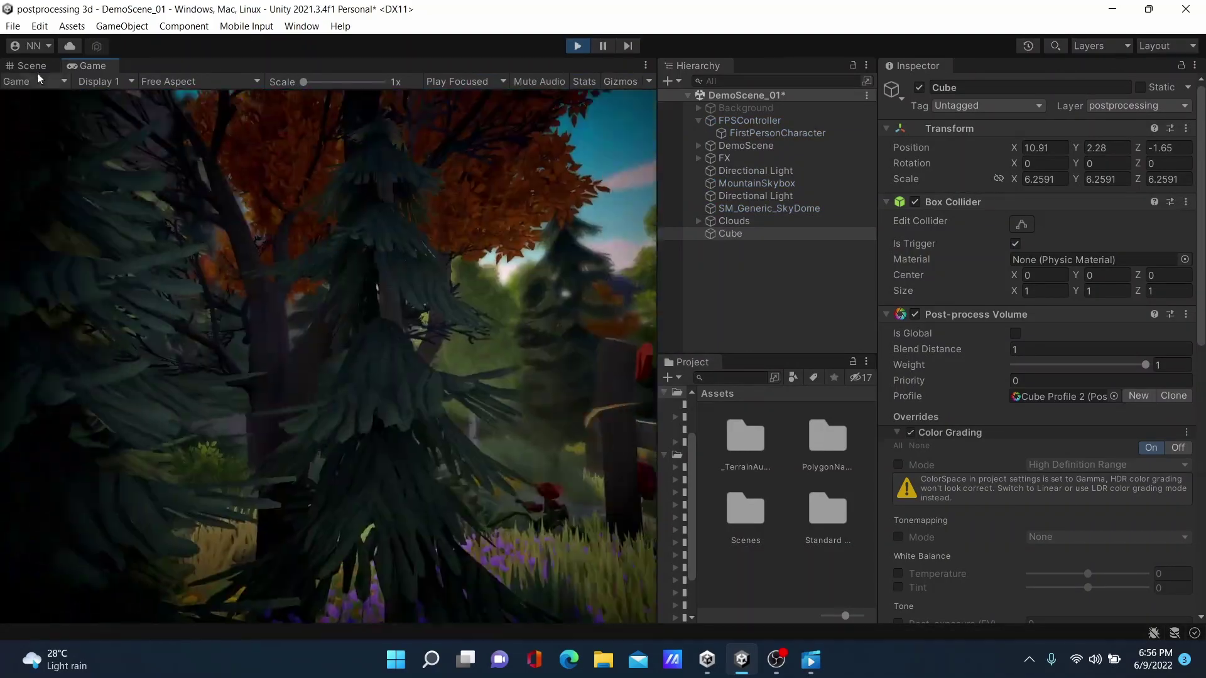
click(29, 65)
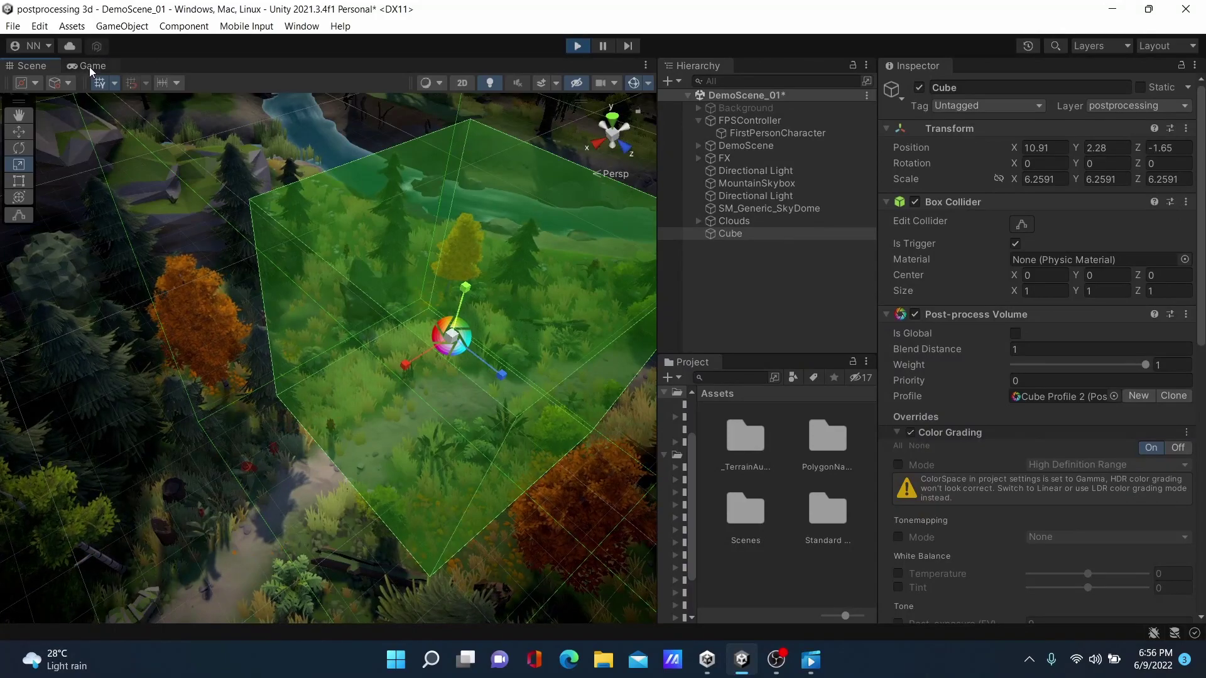
drag(91, 66, 329, 487)
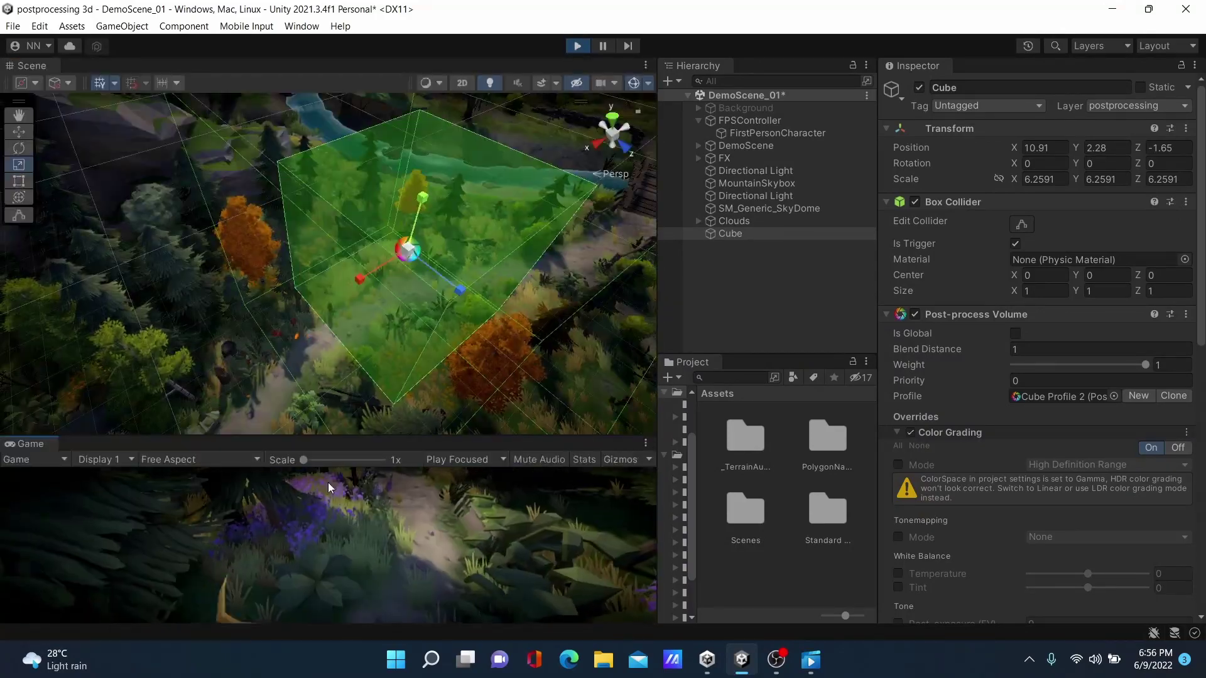
drag(330, 439, 330, 252)
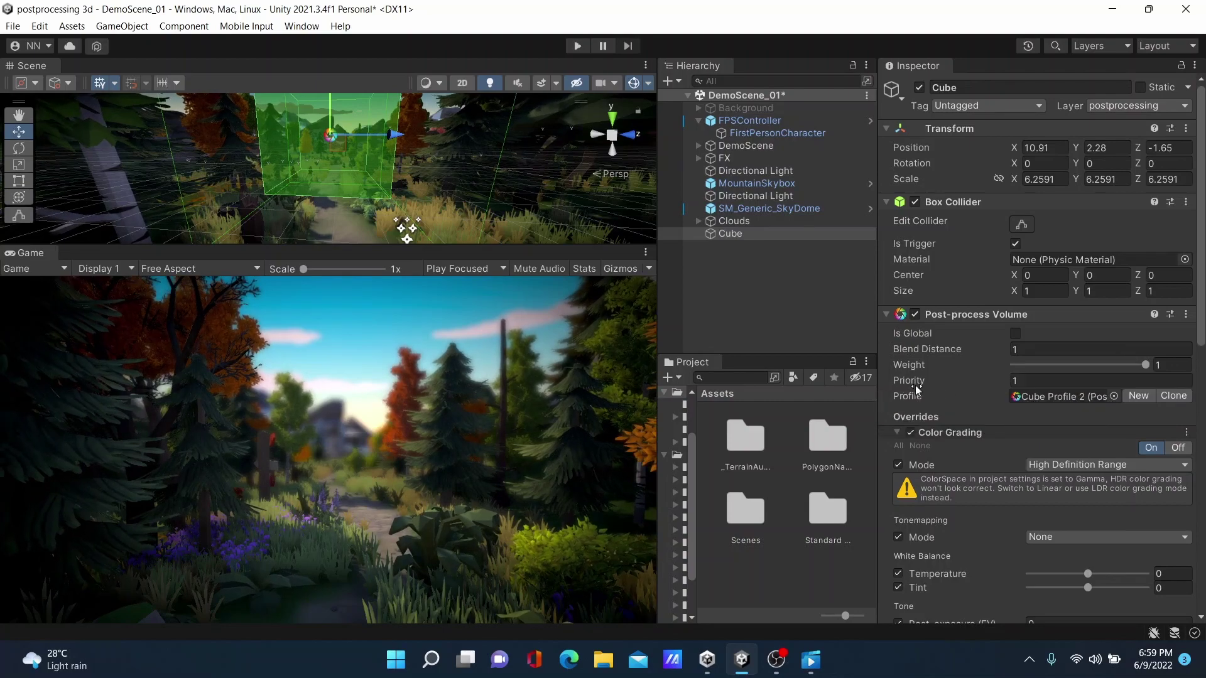
- Play the scene and walk forward along the path into the cube volume to examine its color grading
key(ctrl+p)
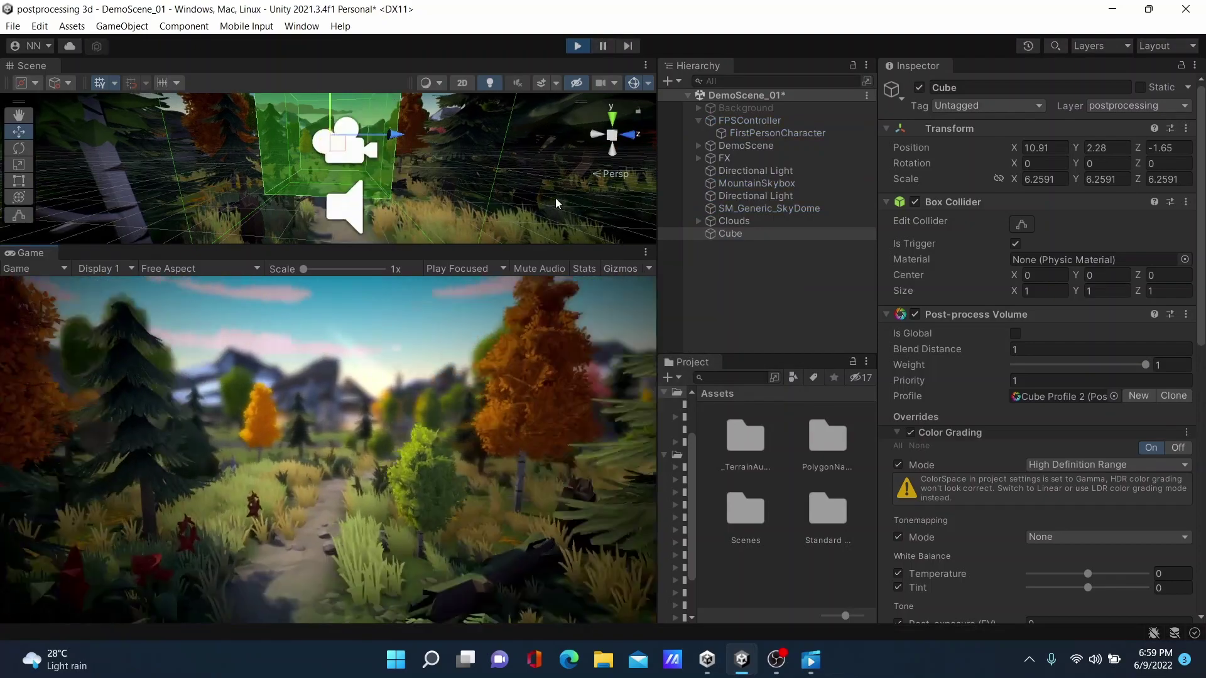
key(w)
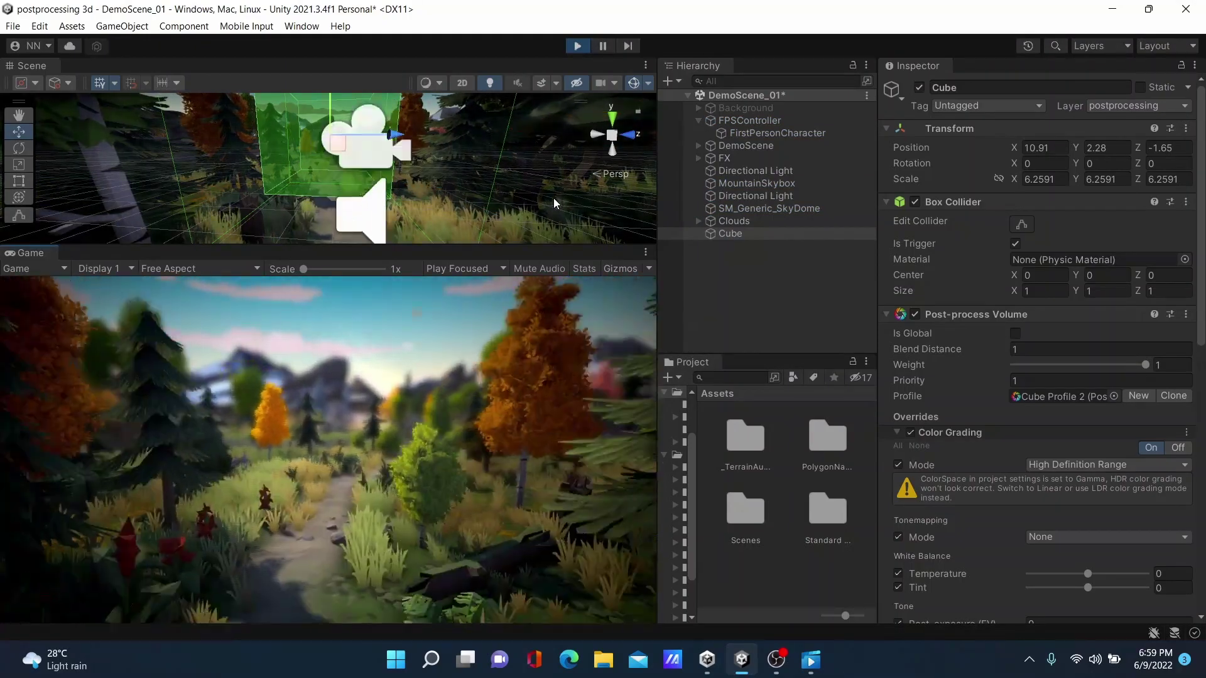
key(w)
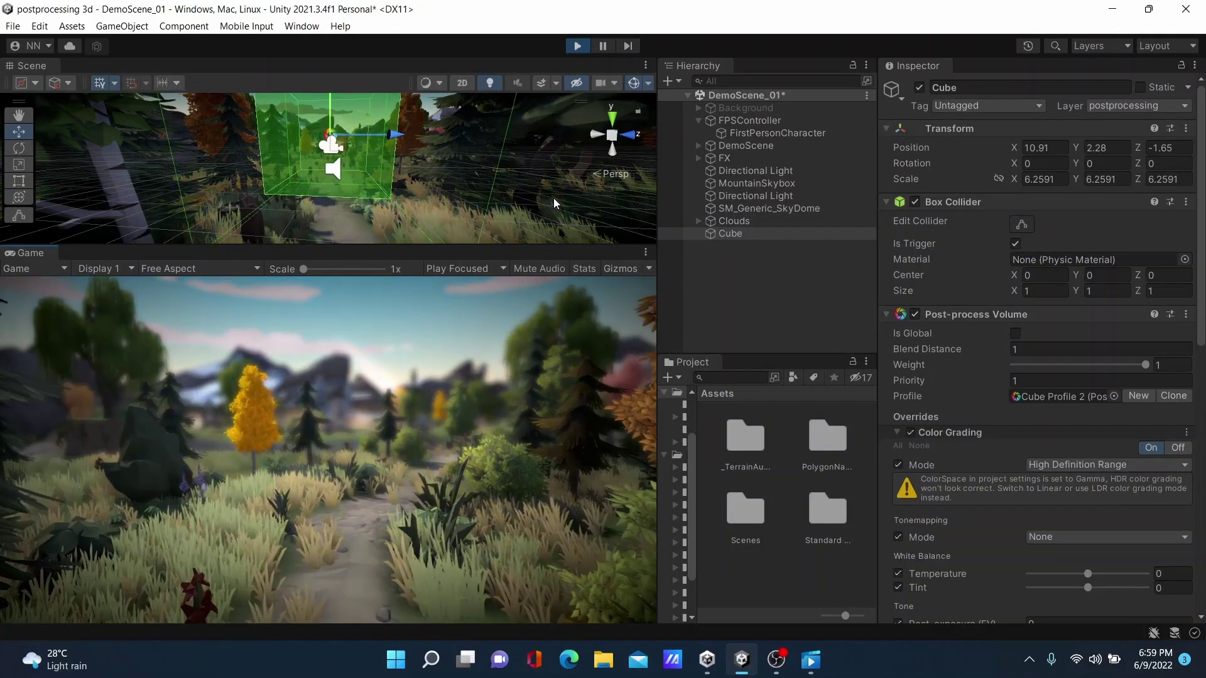
key(w)
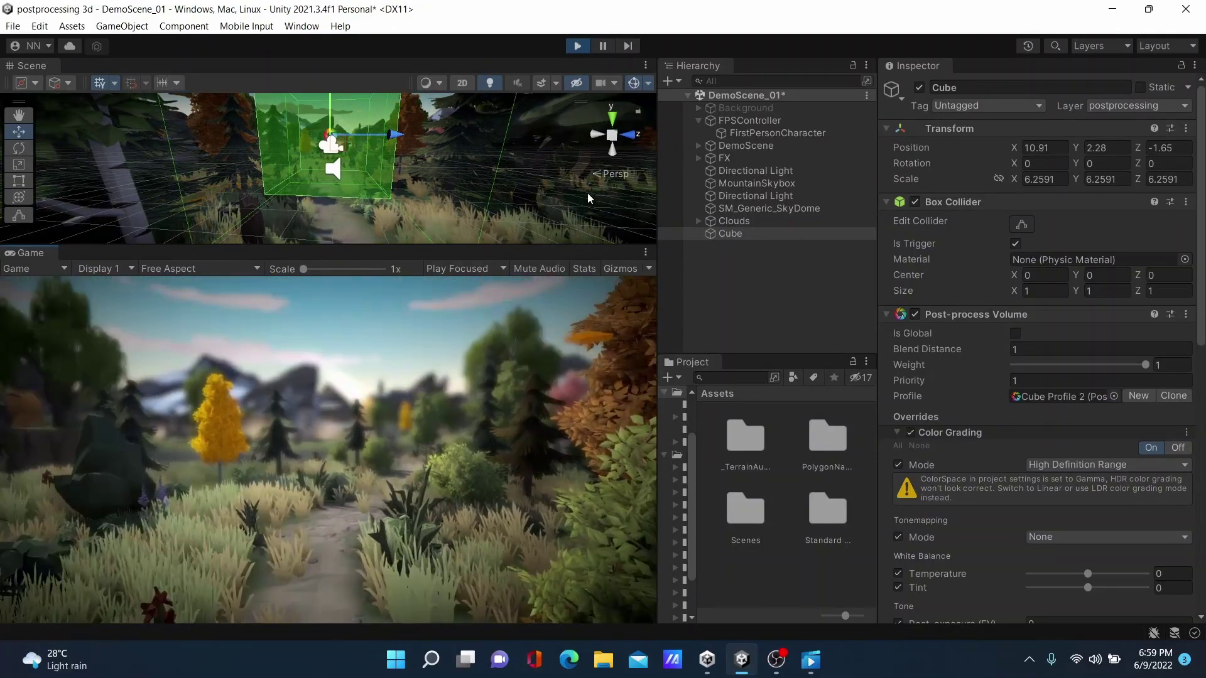
key(w)
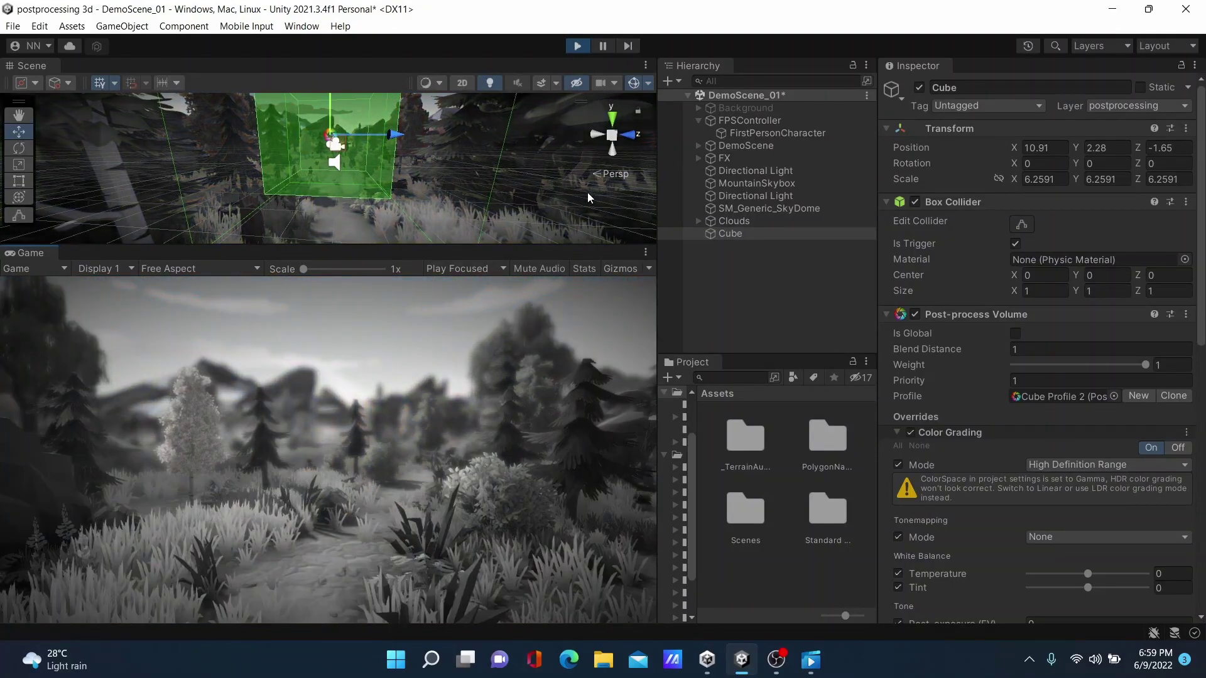
- Walk forward out of the cube volume to the wooden bridge to compare the color grading inside and outside it
key(w)
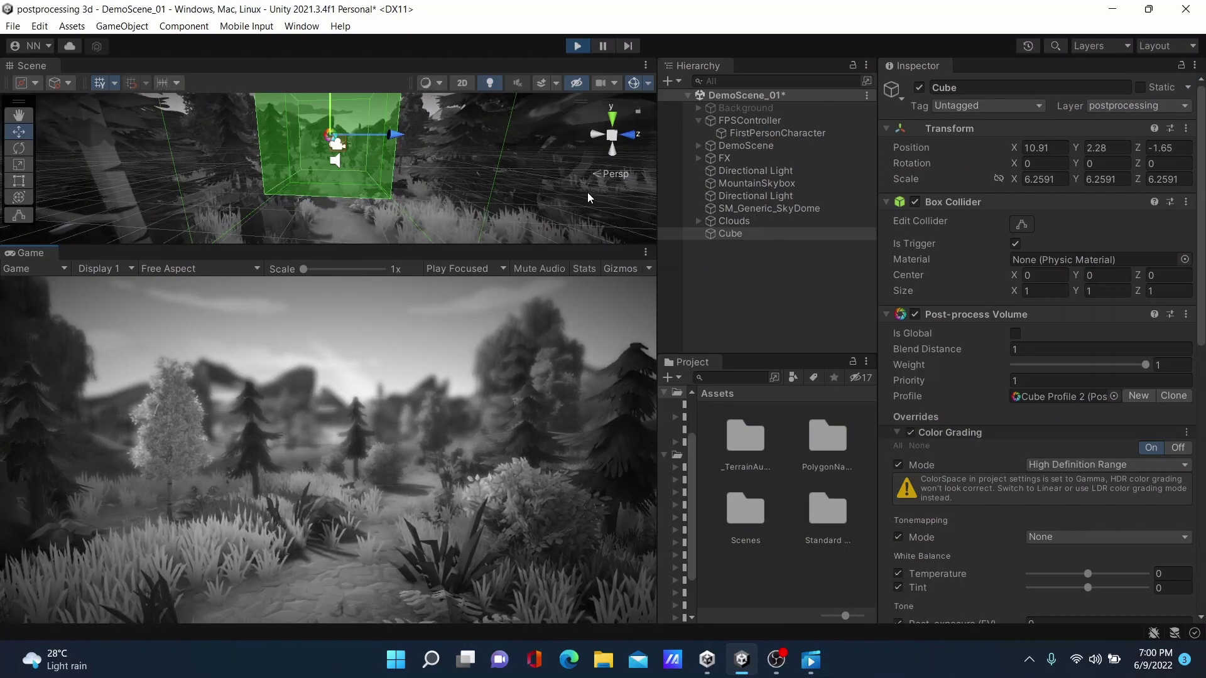
click(584, 296)
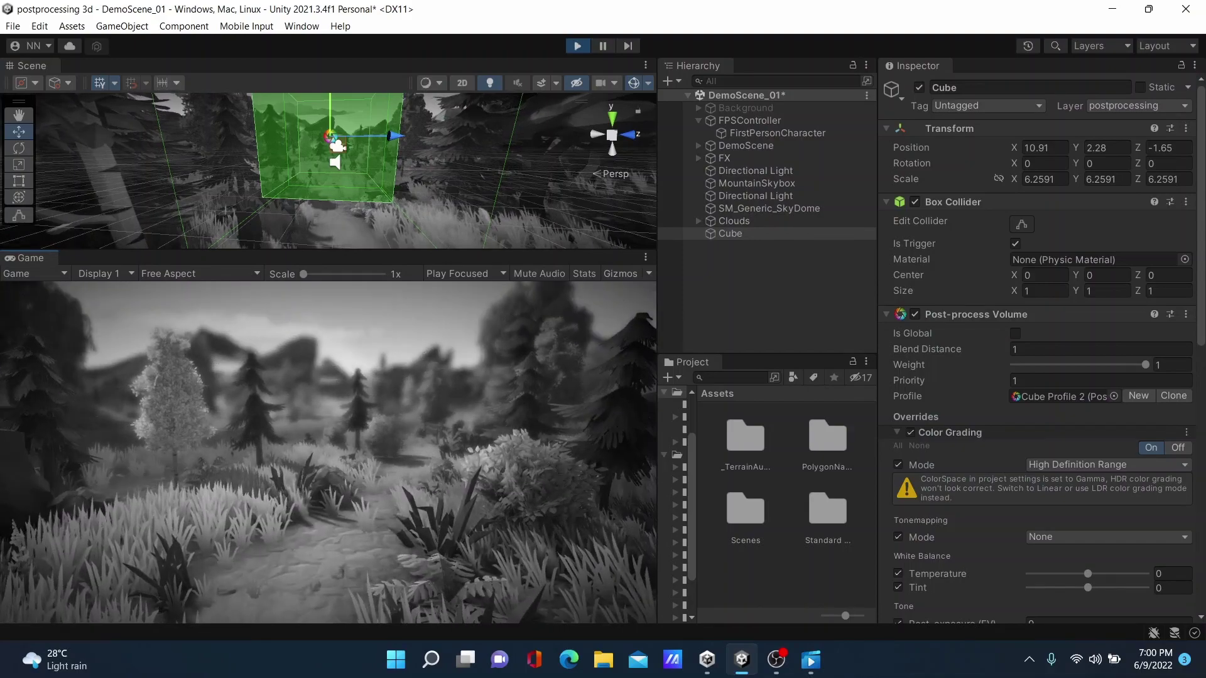
key(w)
key(w)
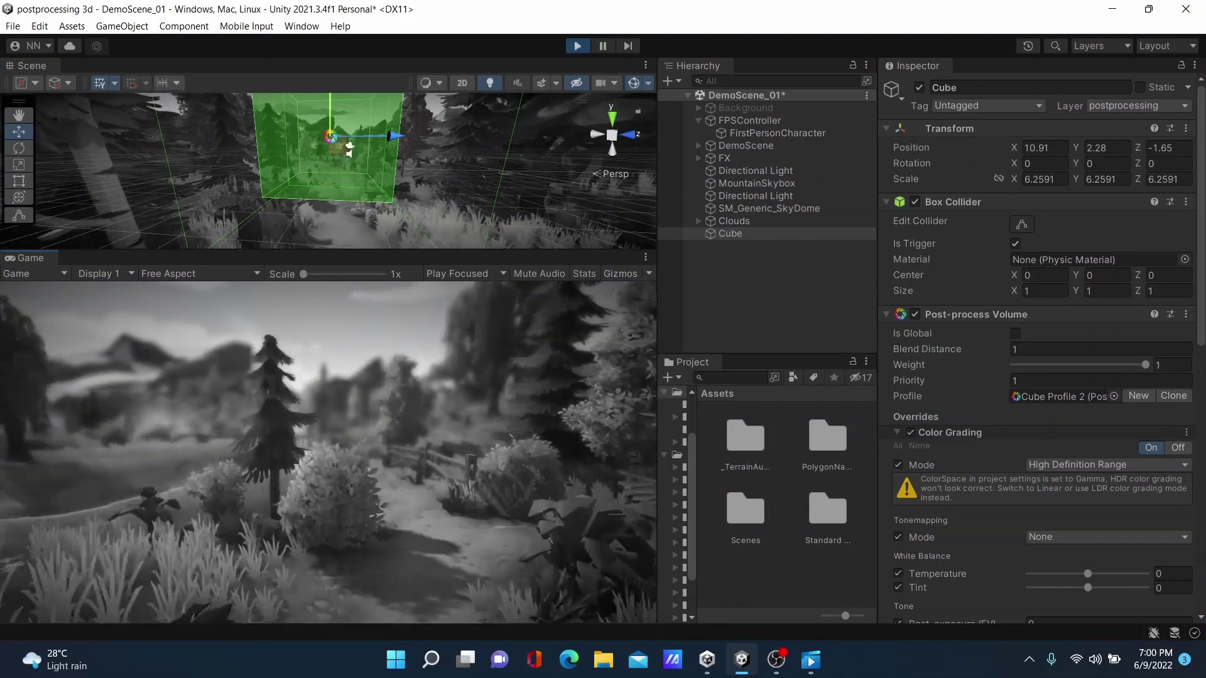
key(w)
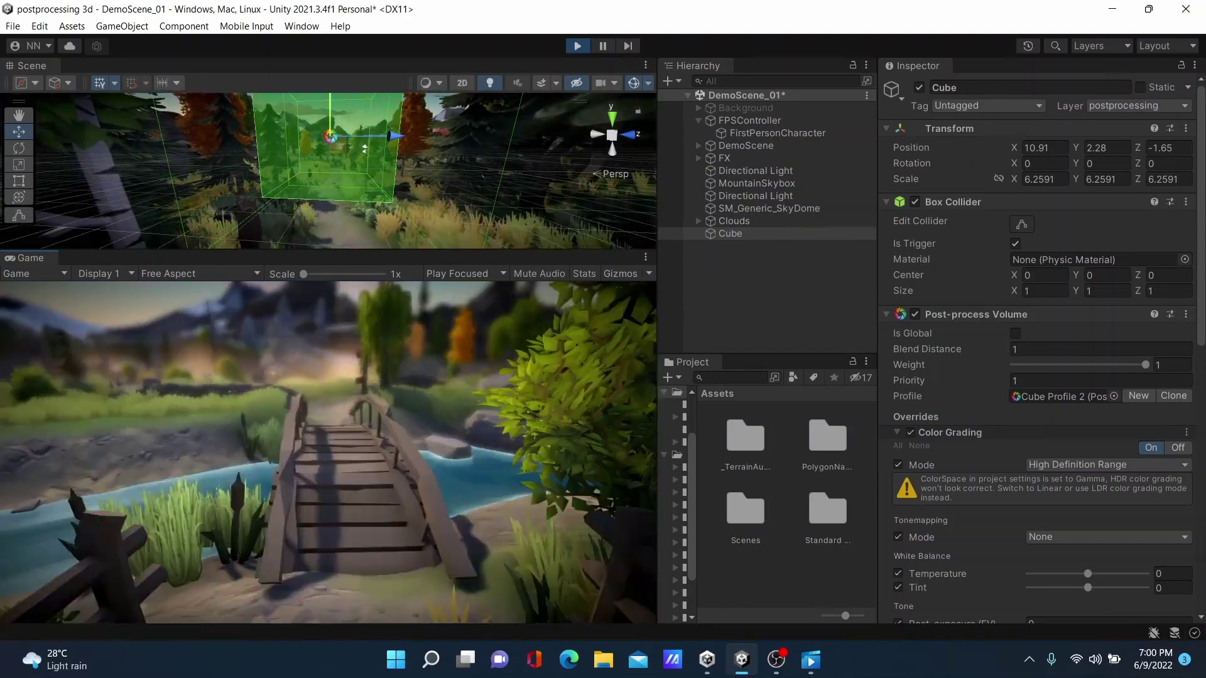
key(w)
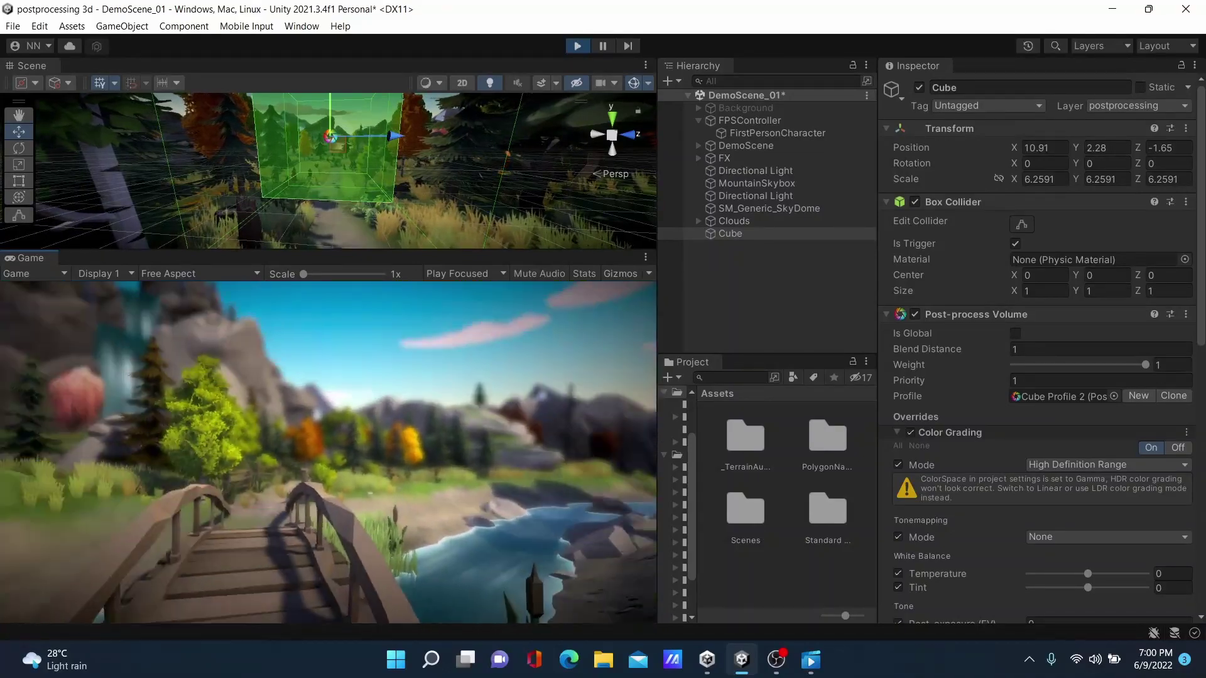
- Walk back from the bridge through the cube volume, turn around beyond it and re-enter to check the color transitions, and stop playing
key(w)
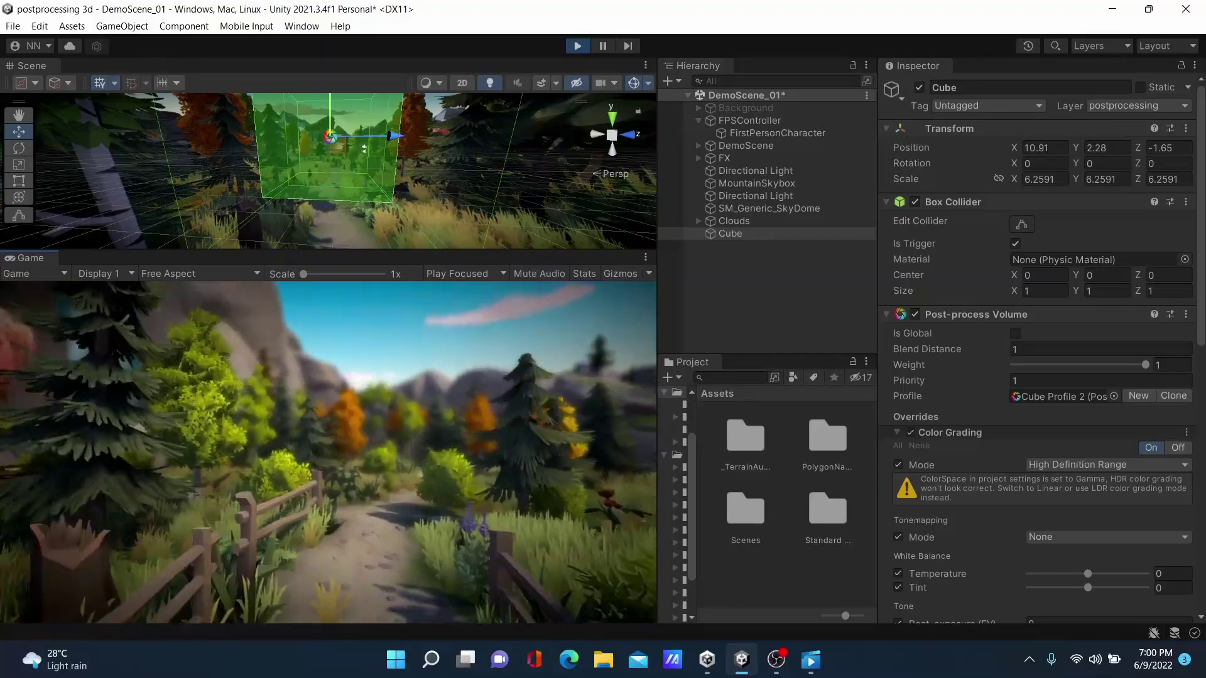
key(w)
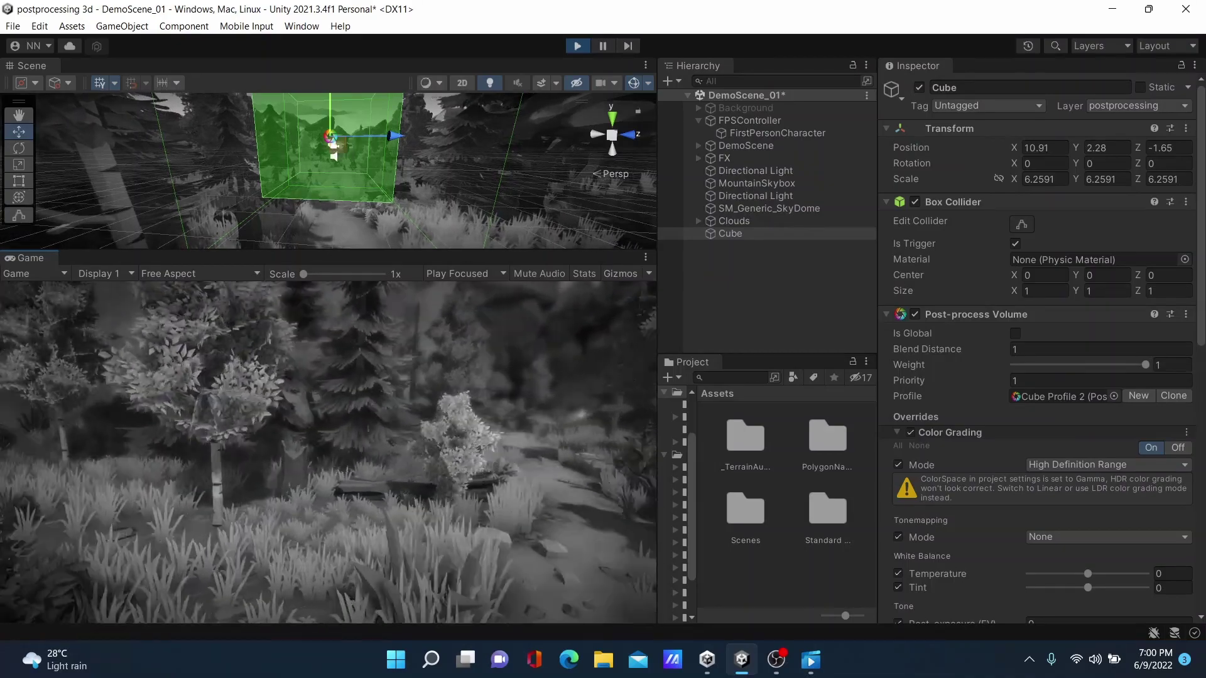
key(w)
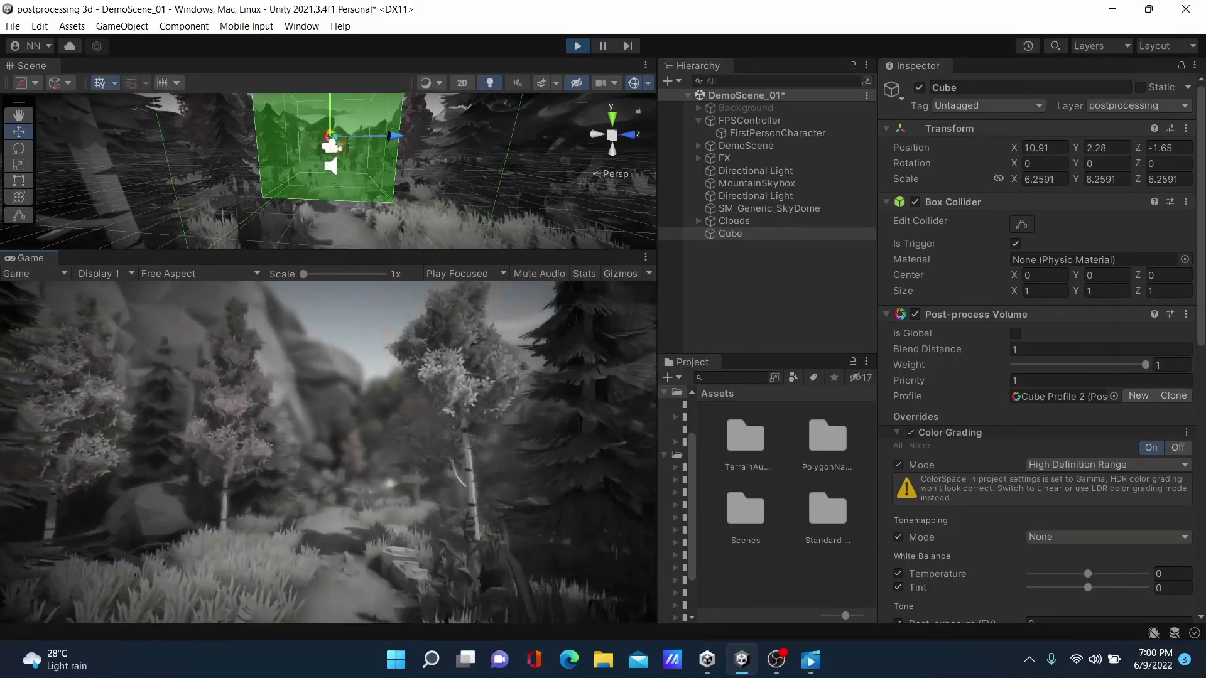
key(w)
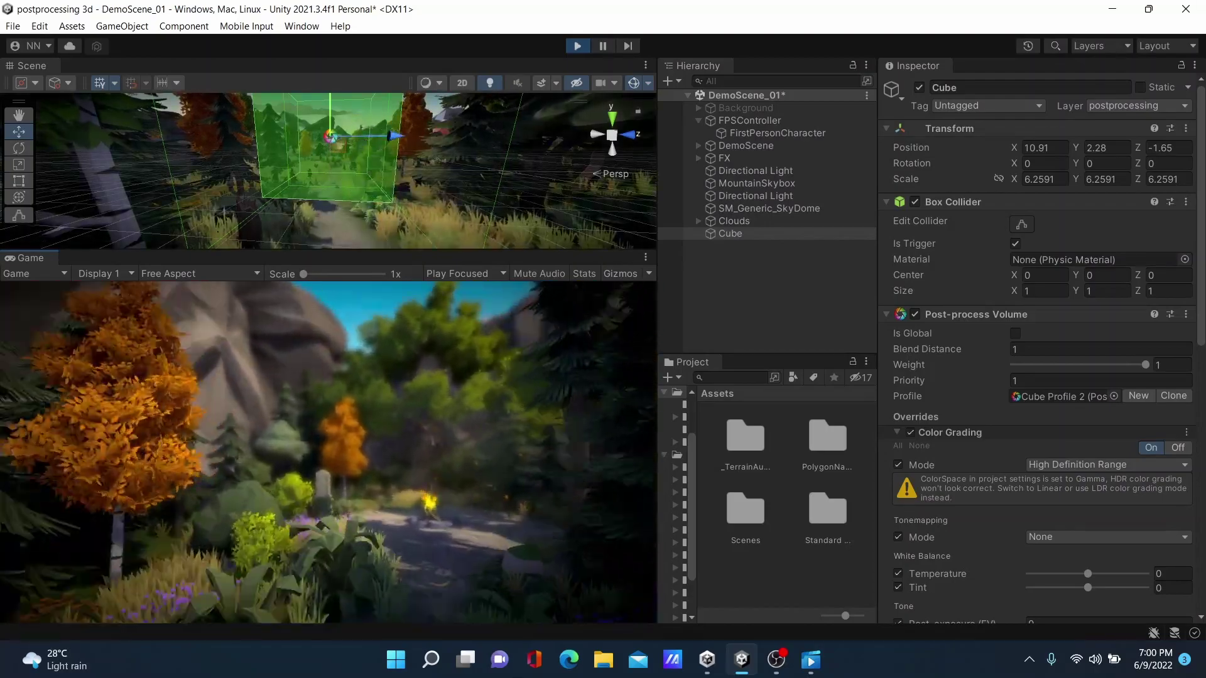
key(w)
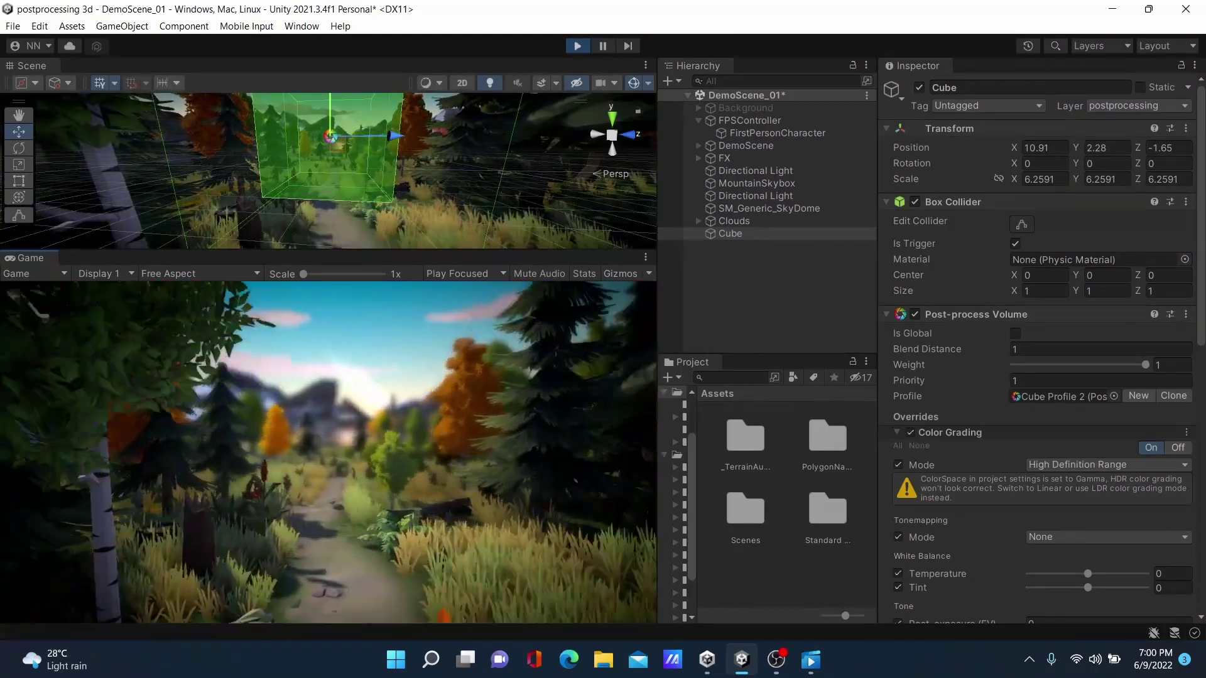
key(w)
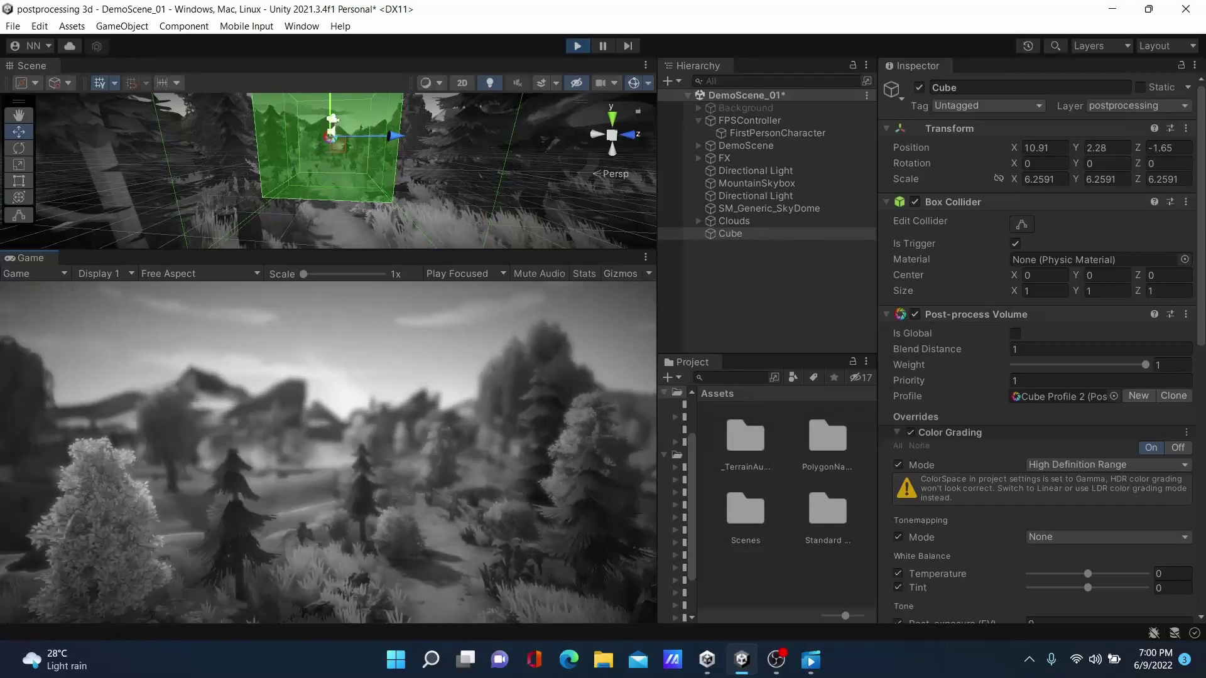
key(w)
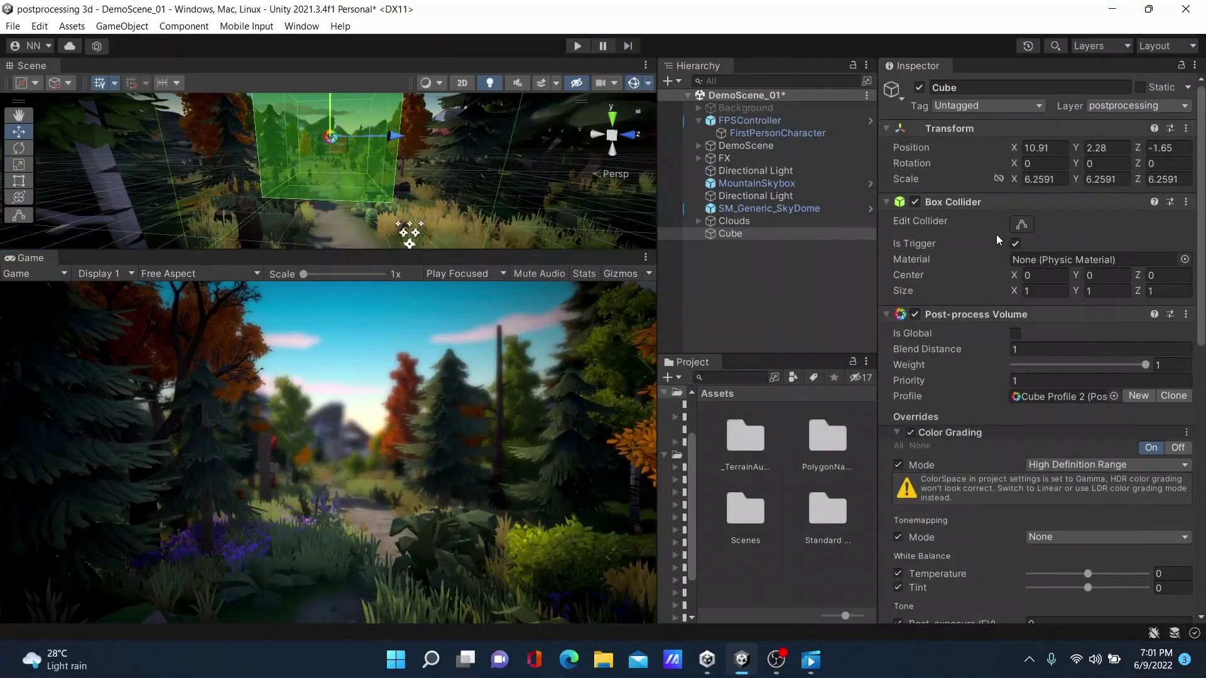